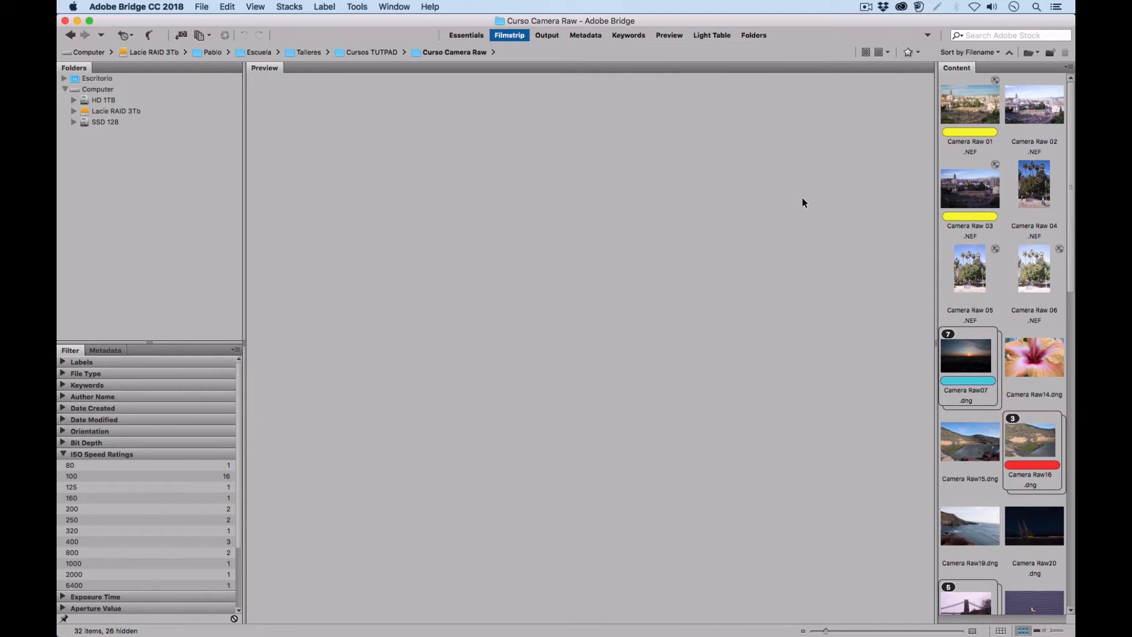
# - Preview the Camera Raw 01, Camera Raw 02 and Camera Raw 04 photos
pyautogui.click(972, 104)
pyautogui.click(1023, 106)
pyautogui.click(1028, 186)
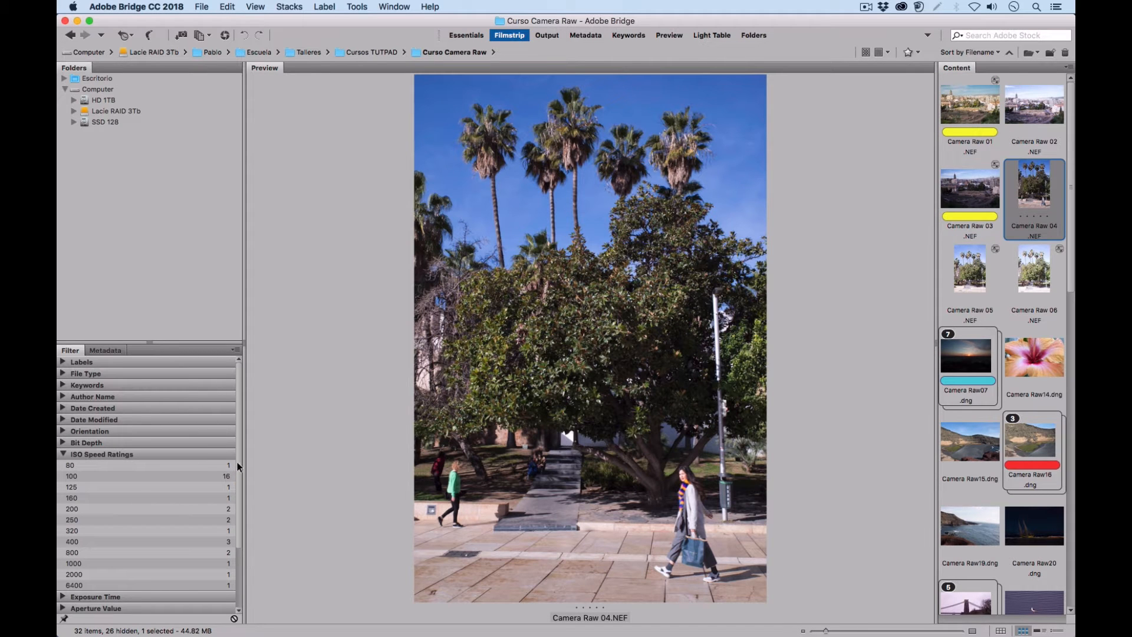
# - Filter the Curso Camera Raw folder to show only photos with ISO speed ratings 6400, 2000 and 1000
pyautogui.moveTo(238, 463); pyautogui.dragTo(242, 420)
pyautogui.click(63, 454)
pyautogui.click(63, 454)
pyautogui.click(64, 454)
pyautogui.click(63, 454)
pyautogui.click(105, 585)
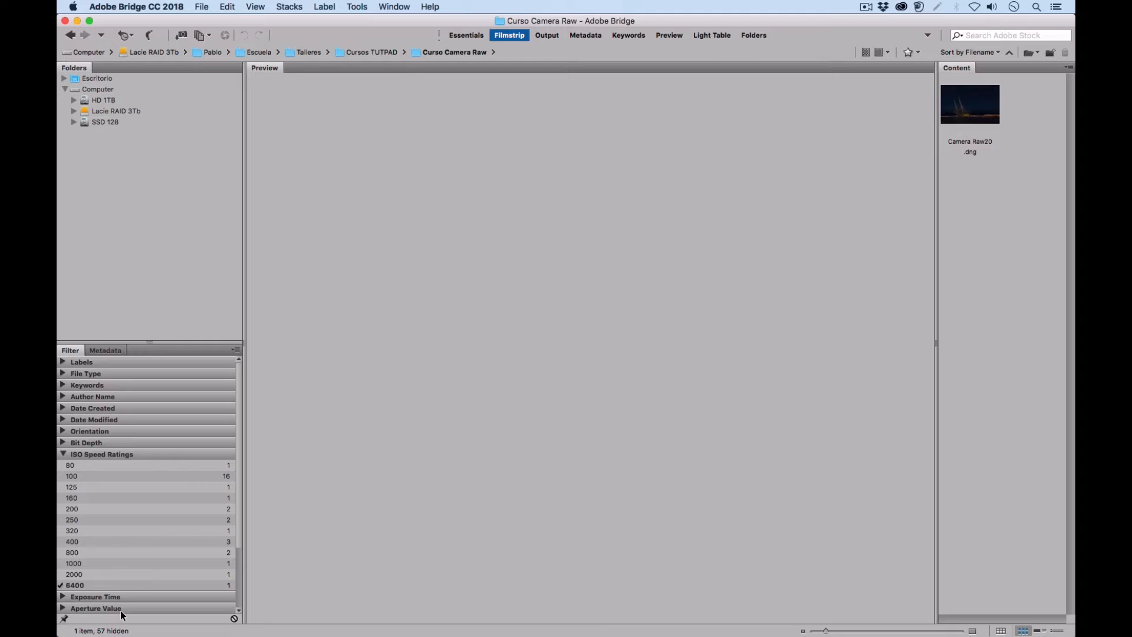
pyautogui.click(106, 575)
pyautogui.click(105, 564)
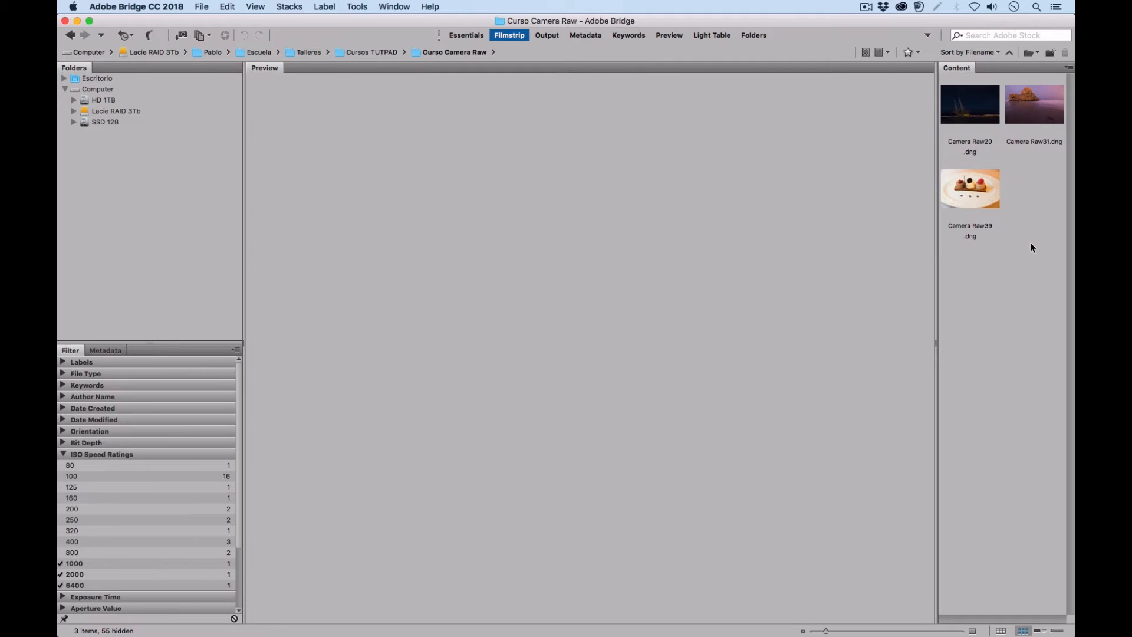
# - Open the three filtered photos together in Camera Raw and switch its window to full screen
pyautogui.moveTo(1037, 265); pyautogui.dragTo(974, 109)
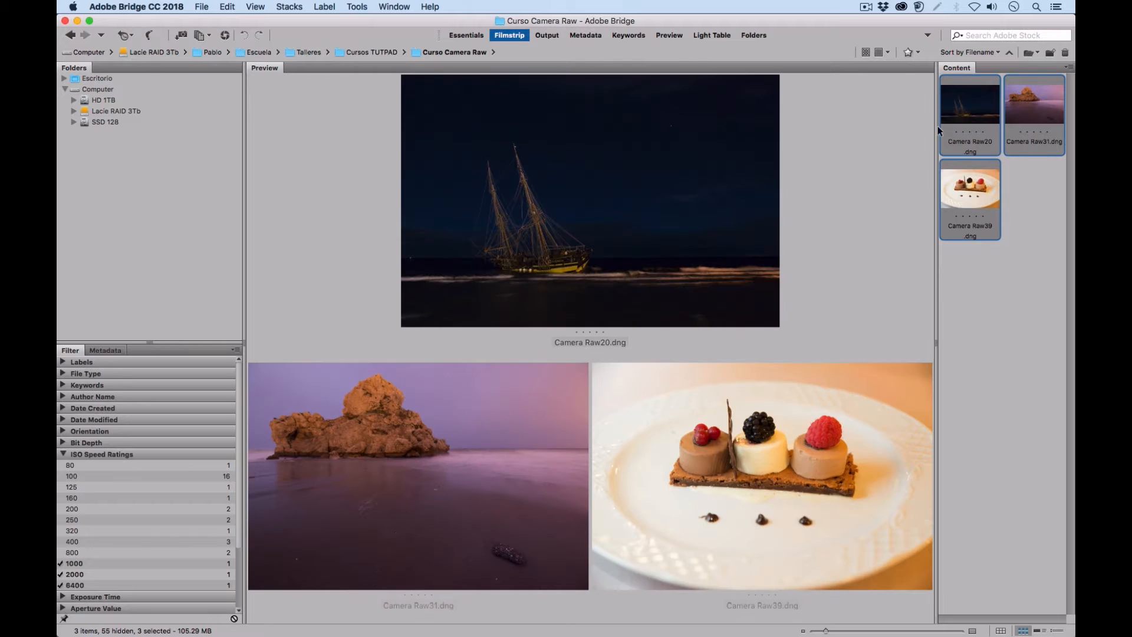
pyautogui.click(225, 36)
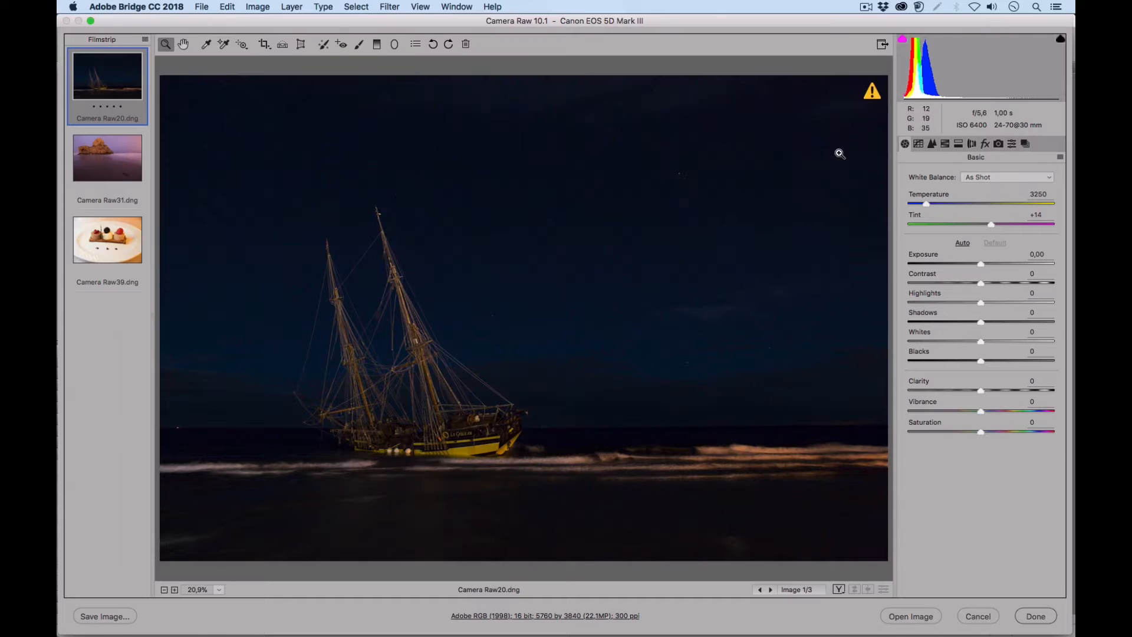
pyautogui.click(883, 42)
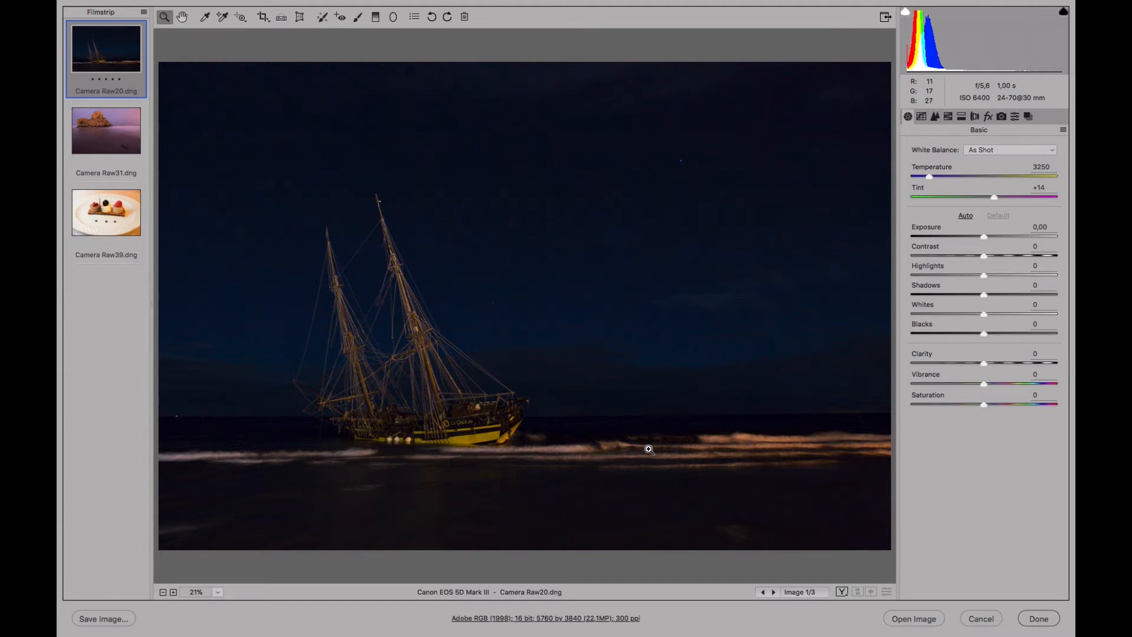
# - Compare the three opened photos one by one, examining the camera model, ISO and shooting data of each
pyautogui.click(119, 147)
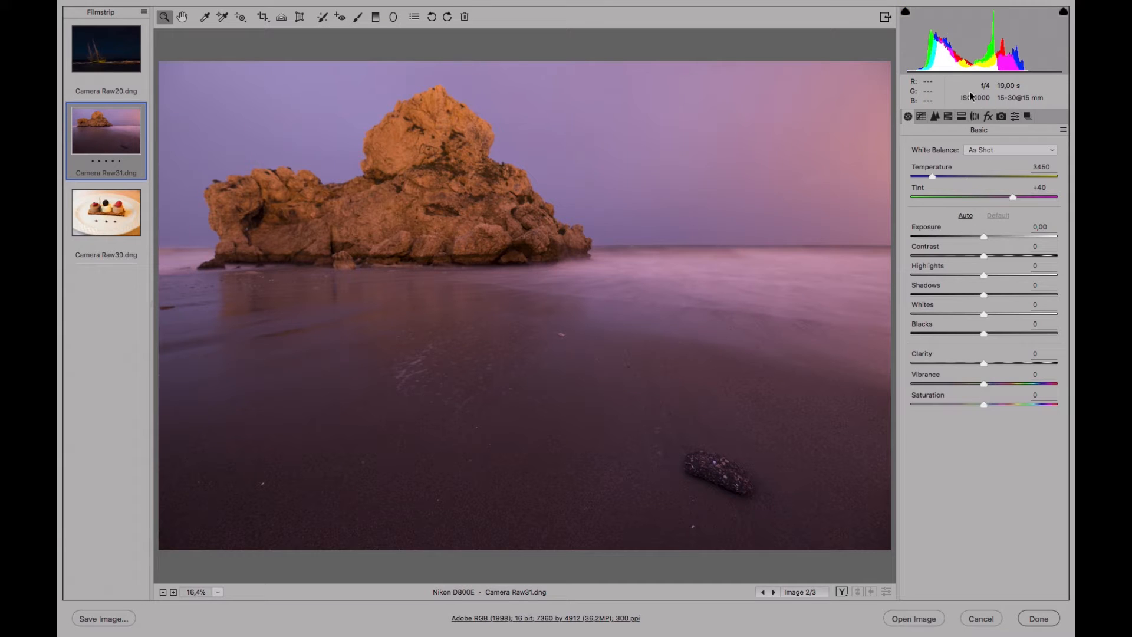
pyautogui.click(114, 225)
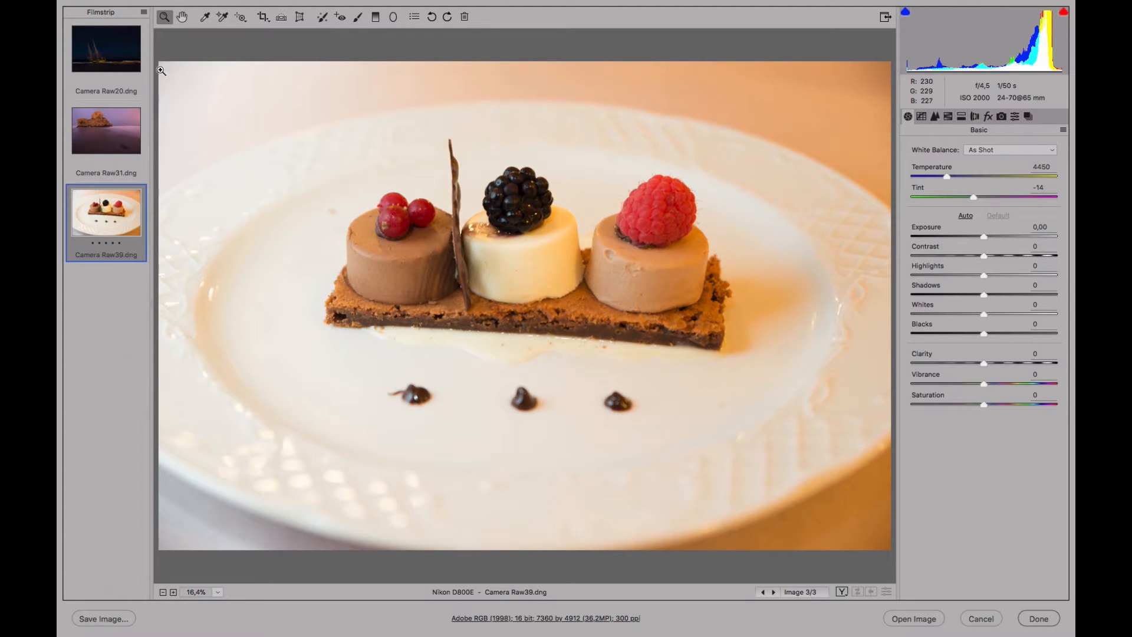
pyautogui.click(127, 63)
pyautogui.click(121, 126)
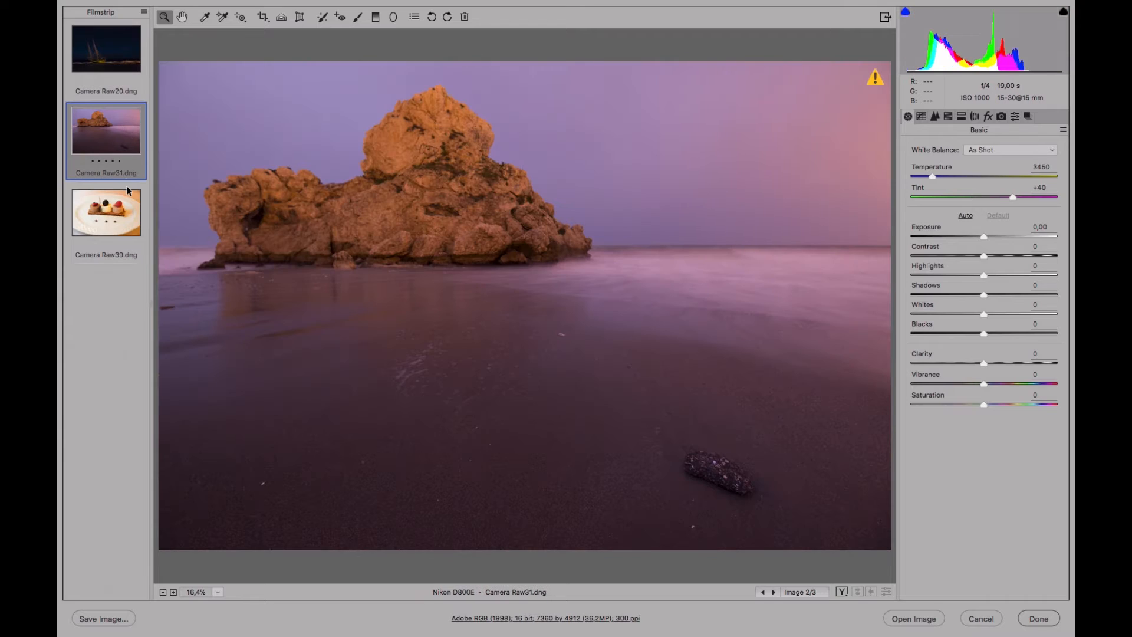
pyautogui.click(127, 197)
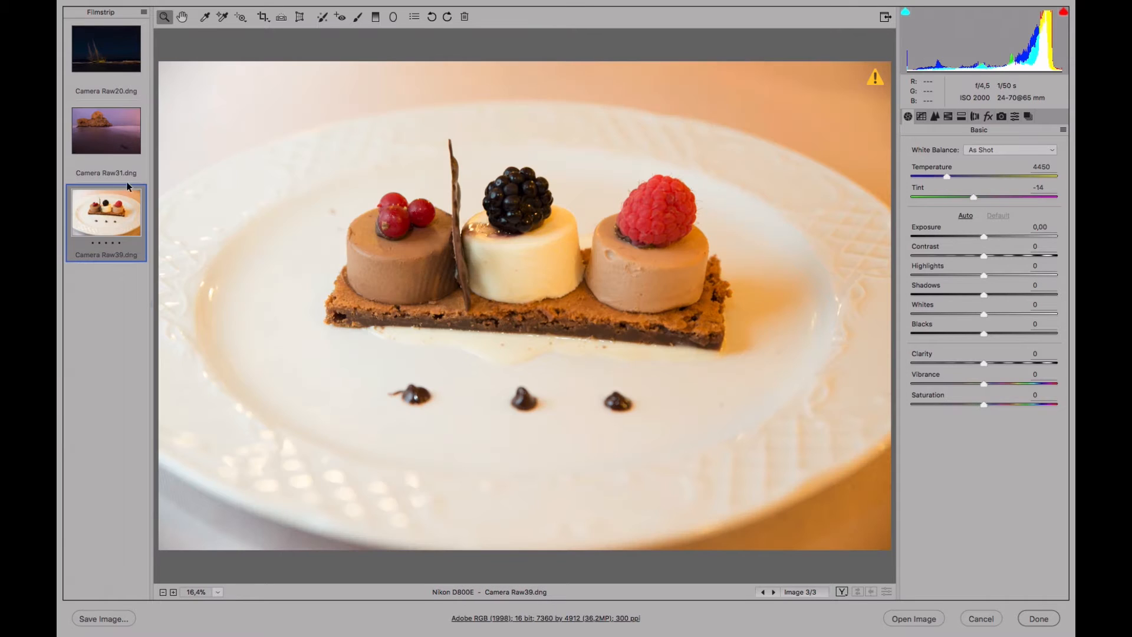
pyautogui.click(125, 70)
pyautogui.click(124, 129)
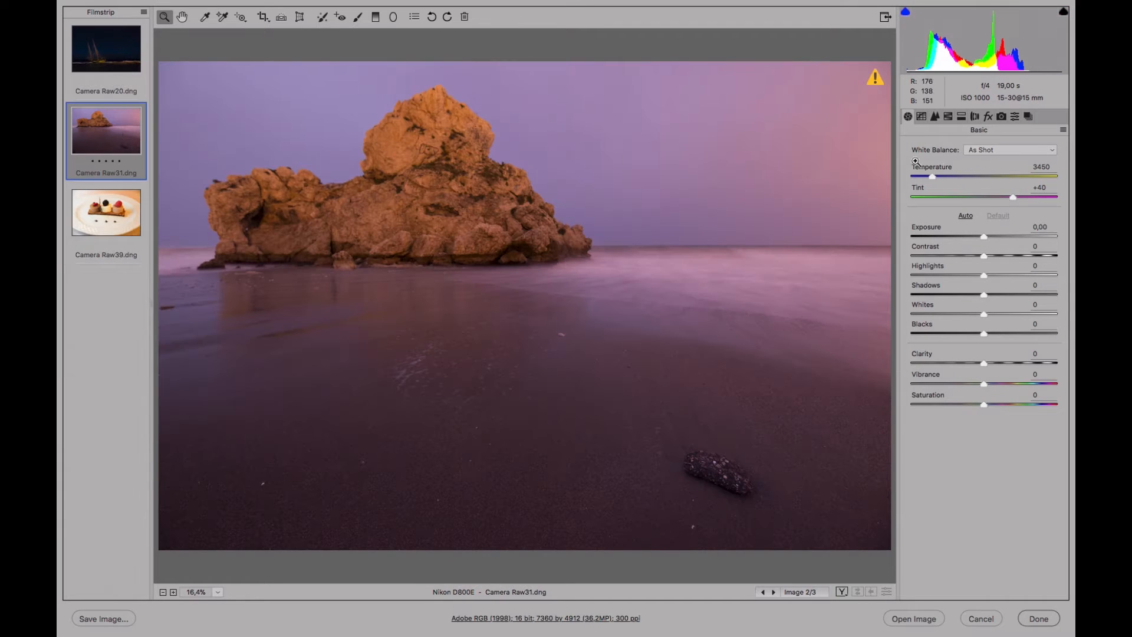
# - Look over the tone curve, detail and HSL / Grayscale settings of the Camera Raw31 photo
pyautogui.click(922, 118)
pyautogui.click(935, 117)
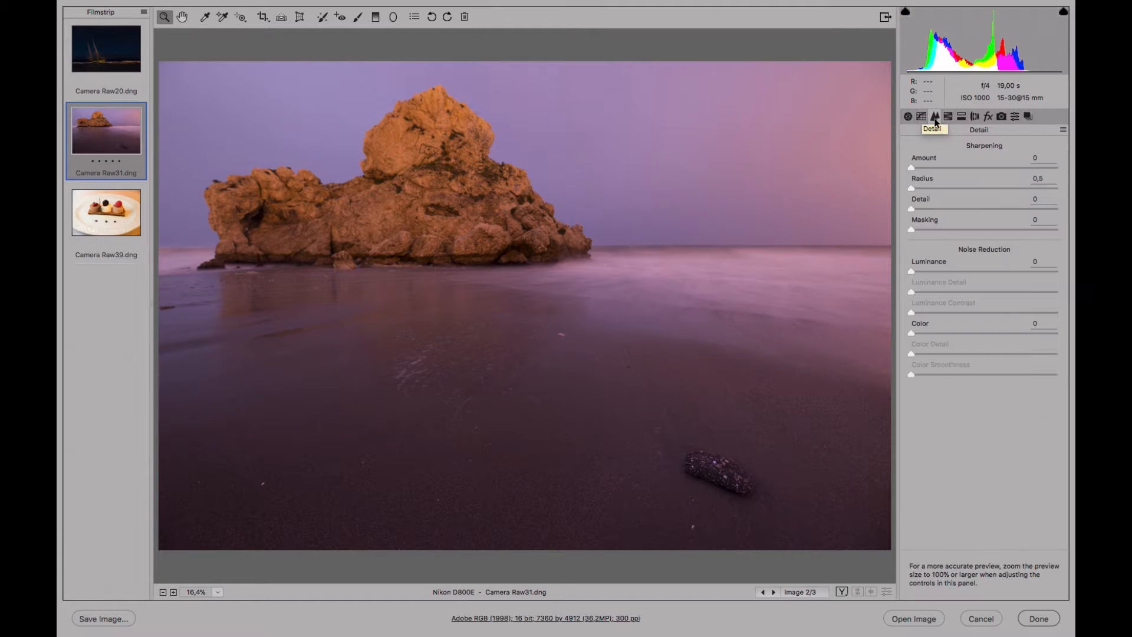
pyautogui.click(947, 117)
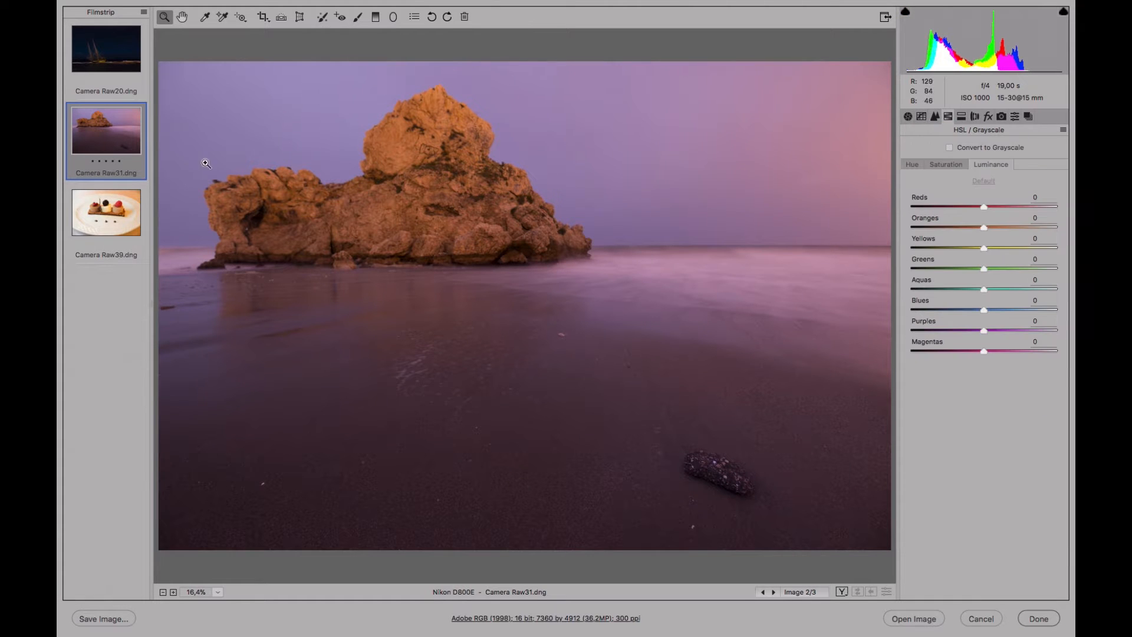
# - Lower the sharpening amount and radius of the Camera Raw20 ship photo to their minimum
pyautogui.click(129, 67)
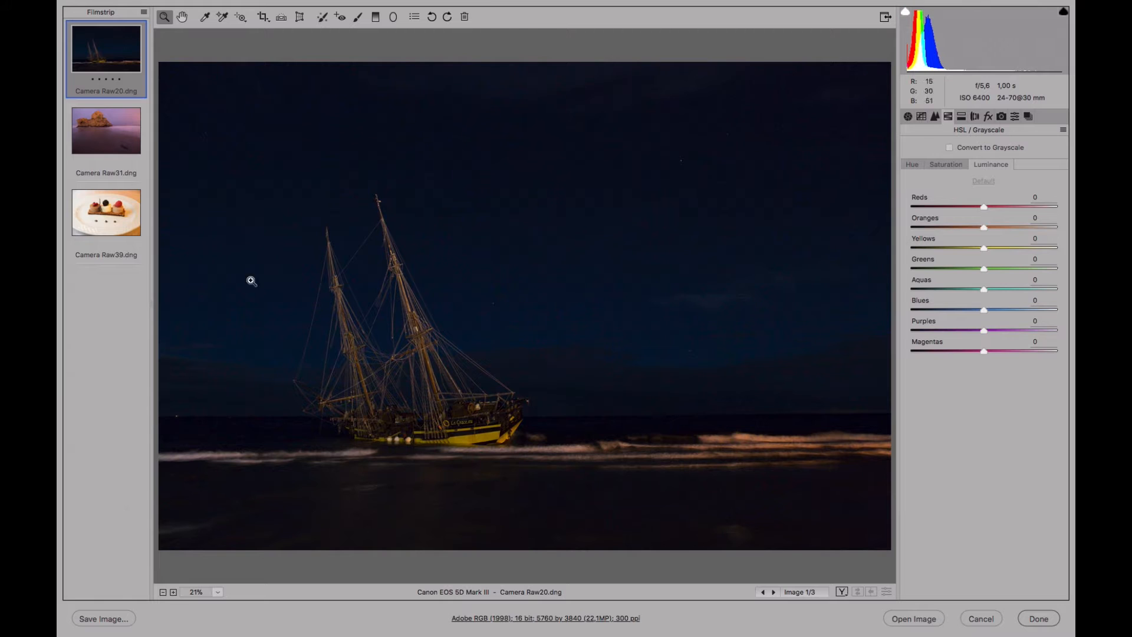
pyautogui.click(936, 117)
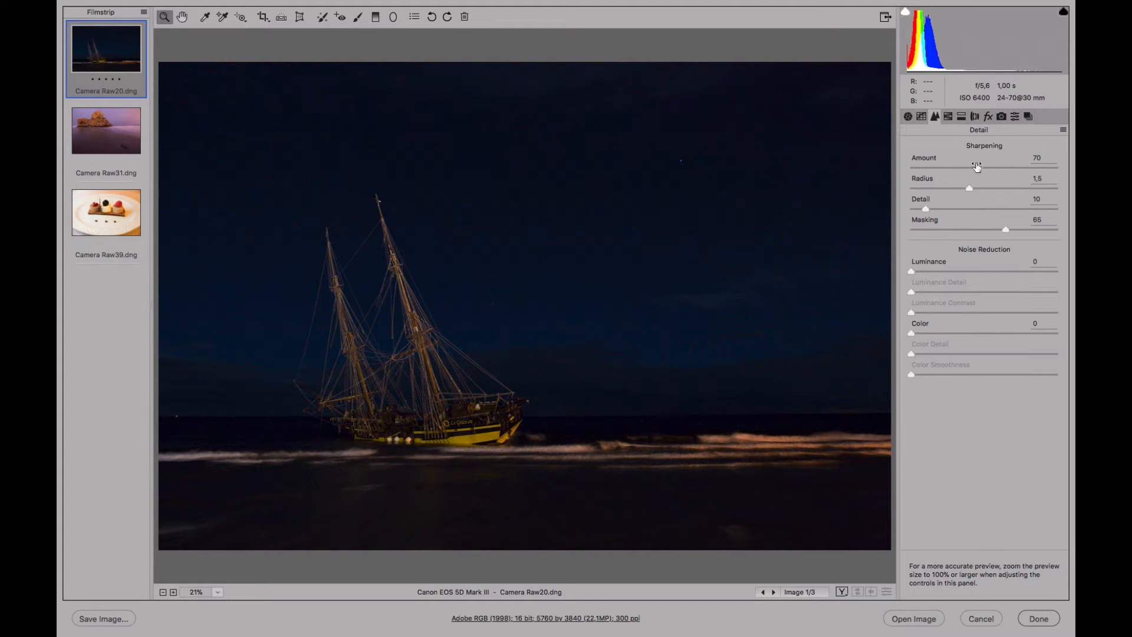
pyautogui.moveTo(979, 168); pyautogui.dragTo(909, 168)
pyautogui.moveTo(970, 187); pyautogui.dragTo(899, 203)
# - Check the detail and basic settings of the Camera Raw31 and Camera Raw39 photos
pyautogui.click(133, 133)
pyautogui.click(127, 211)
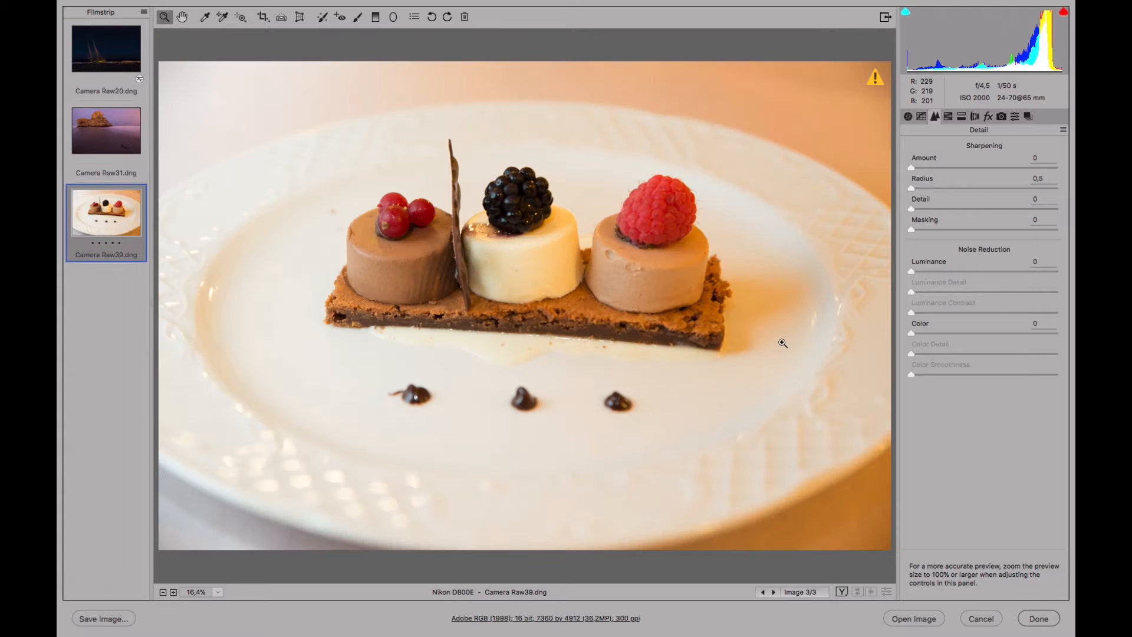
pyautogui.click(908, 117)
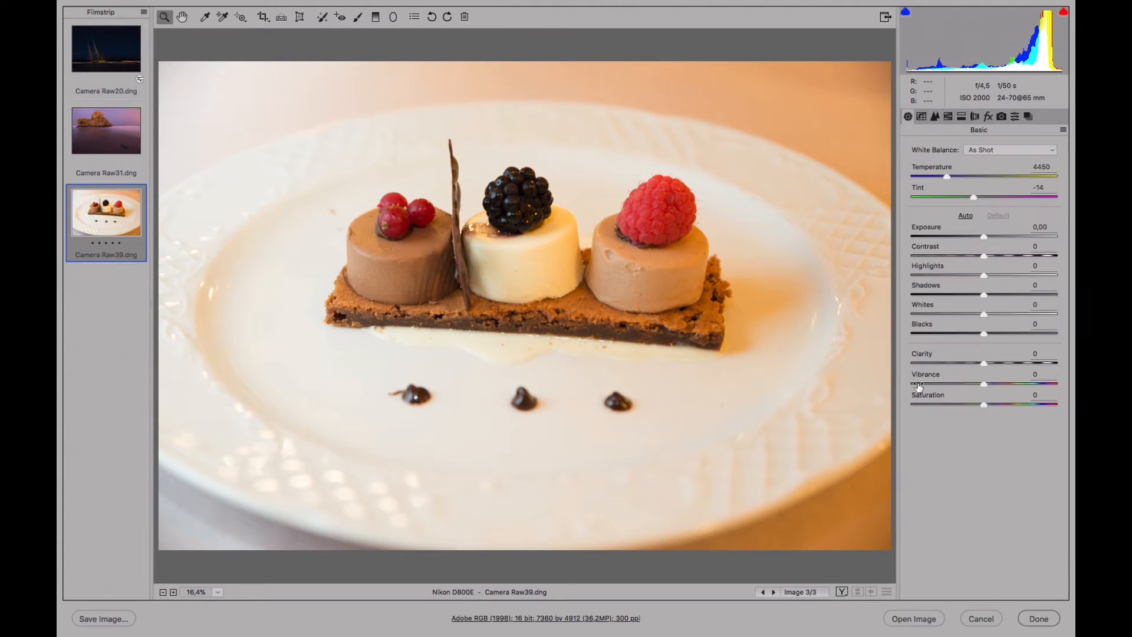
pyautogui.click(107, 140)
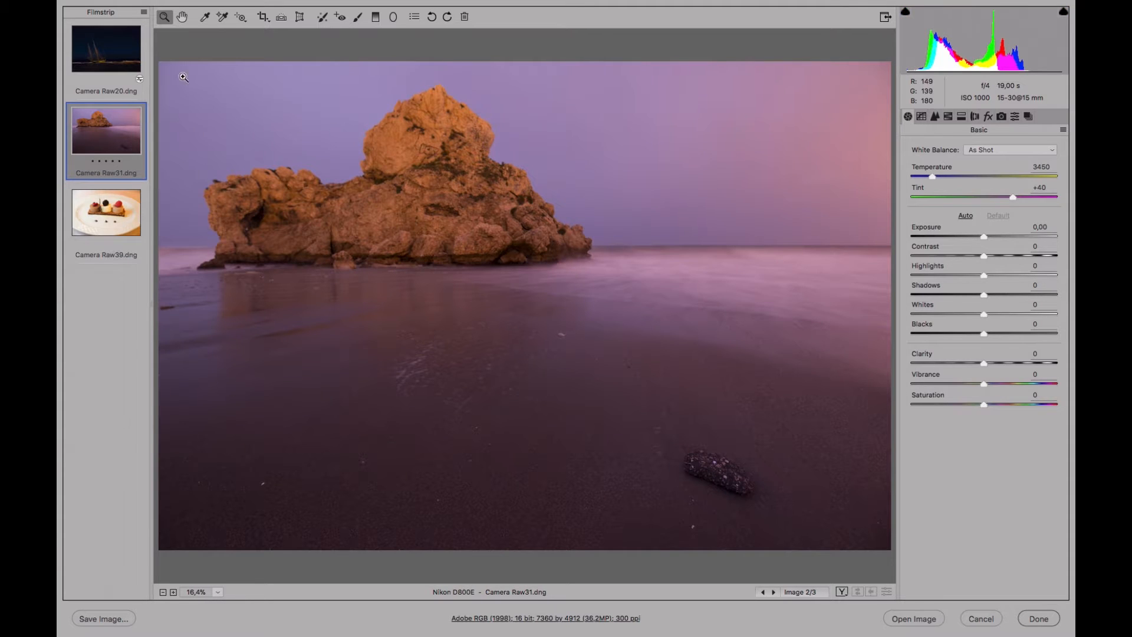
# - Save the Camera Raw20 ship photo's current settings as the new Camera Raw defaults
pyautogui.click(125, 58)
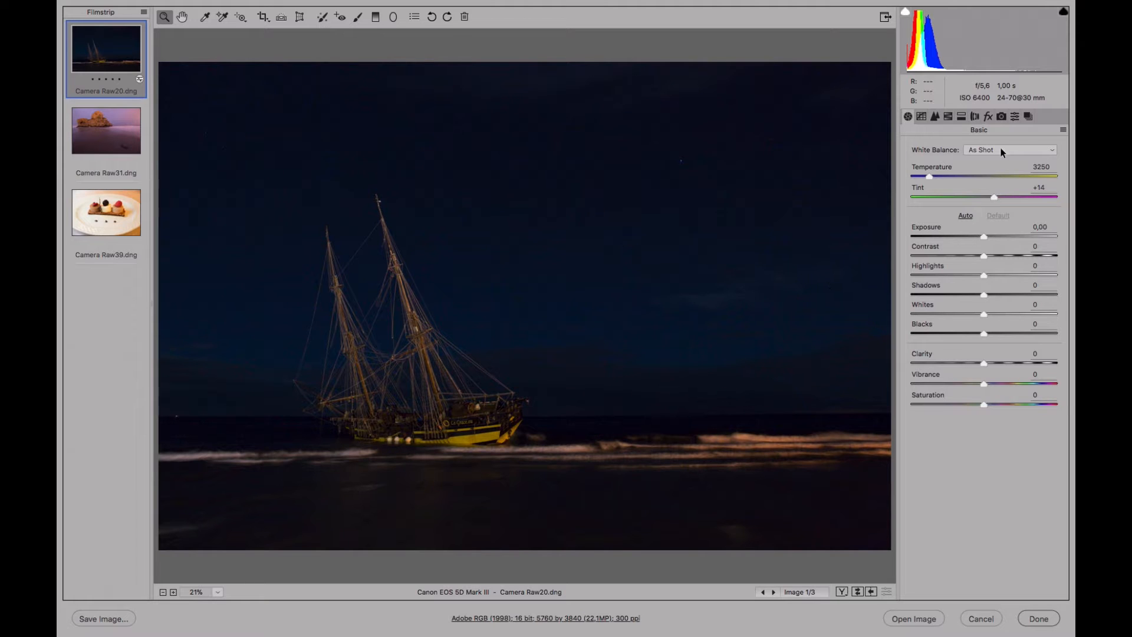
pyautogui.click(1064, 130)
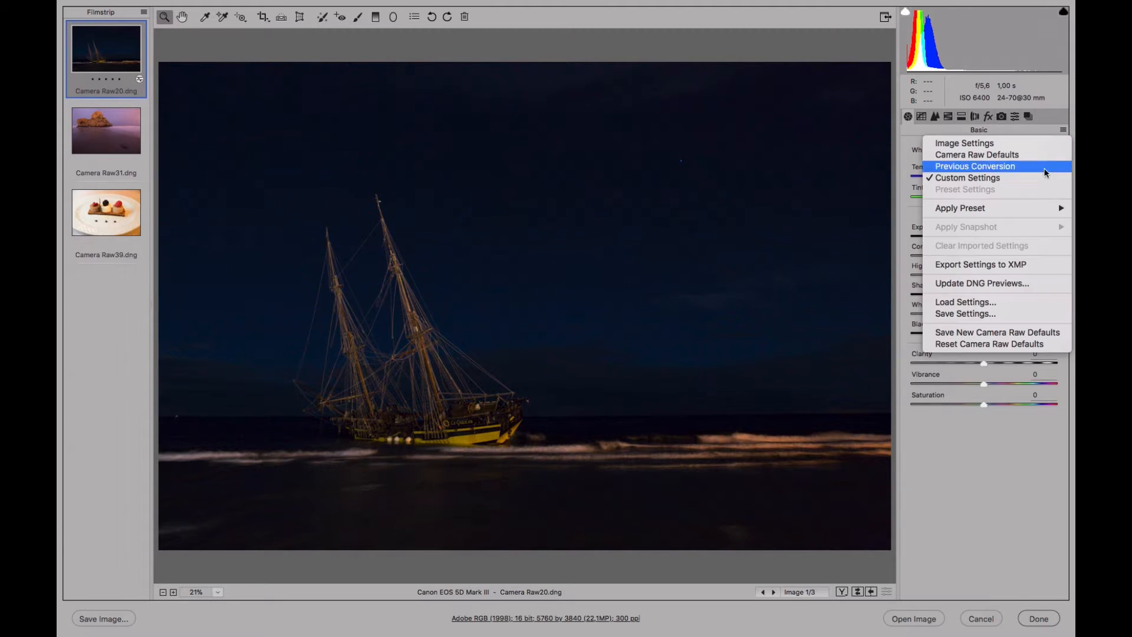
pyautogui.click(996, 334)
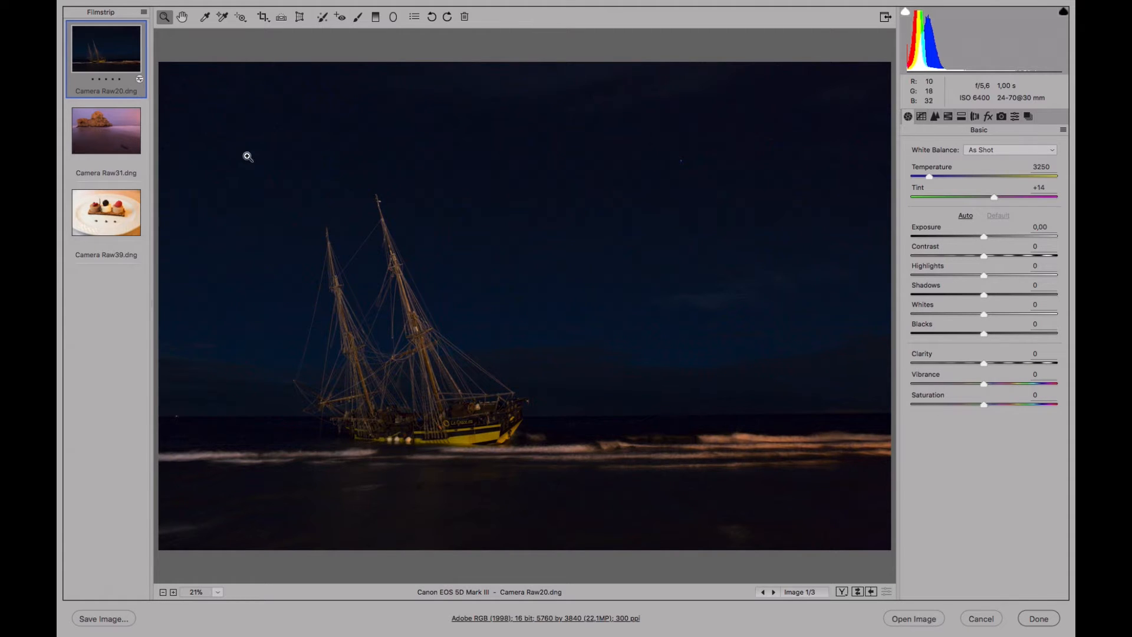
# - Try the automatic tone adjustments on the Camera Raw20 and Camera Raw31 photos, restoring the default values each time
pyautogui.click(966, 216)
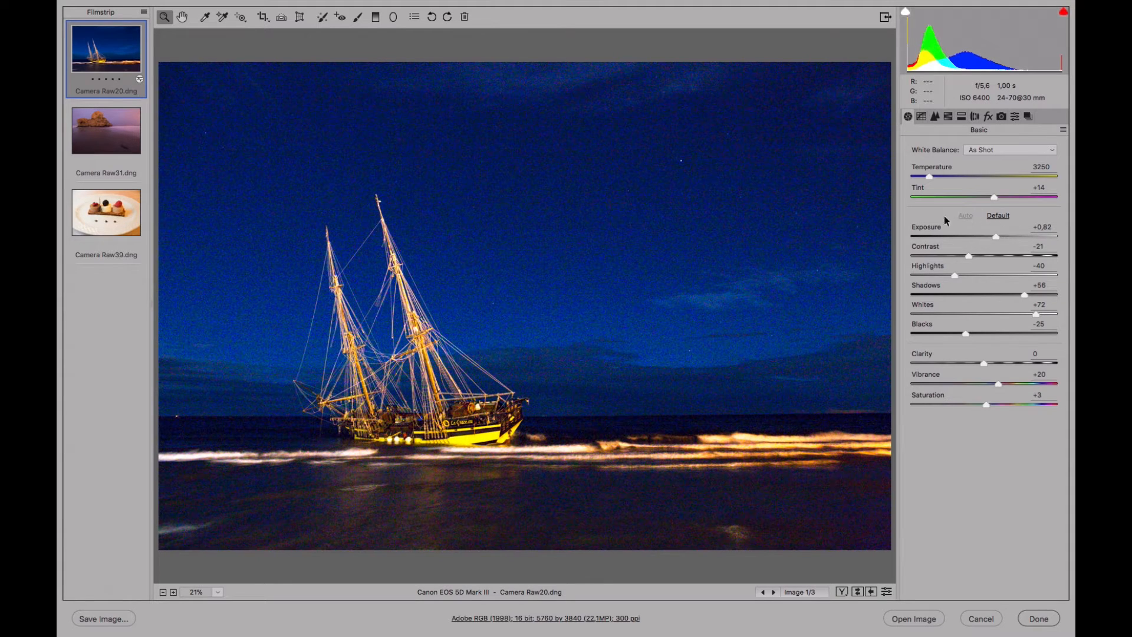
pyautogui.click(998, 215)
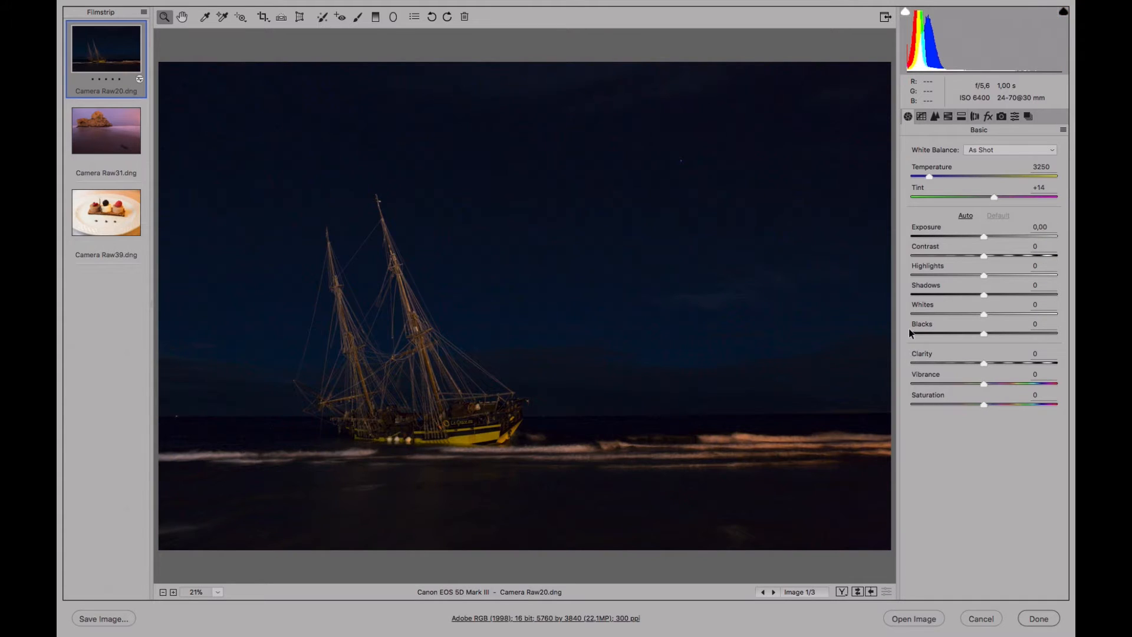
pyautogui.click(135, 149)
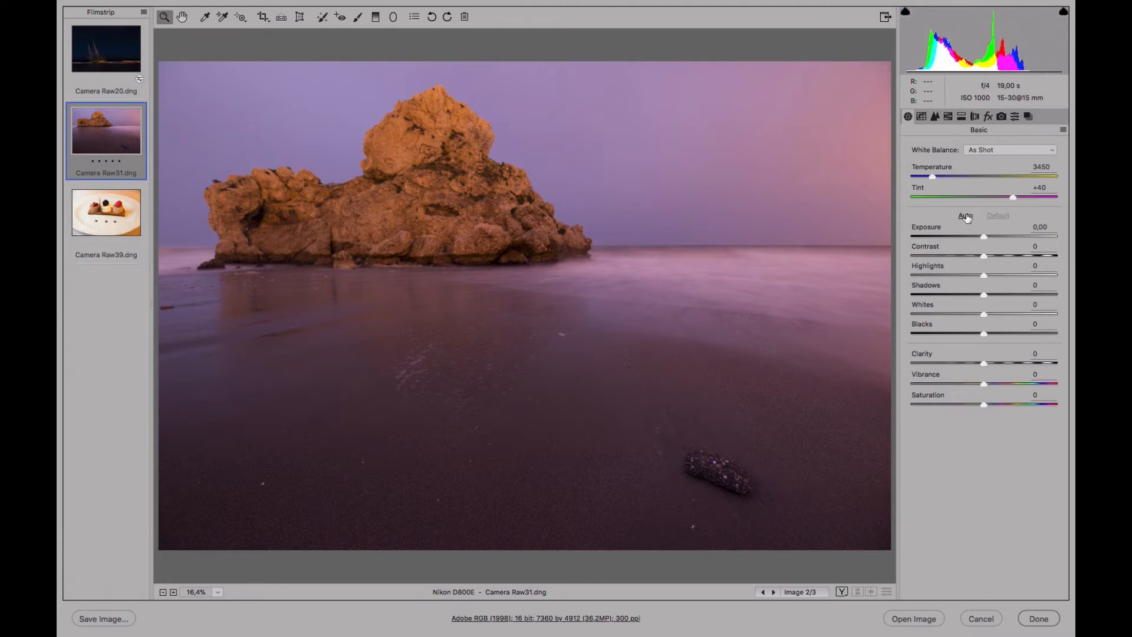
pyautogui.hotkey('ctrl', 'u')
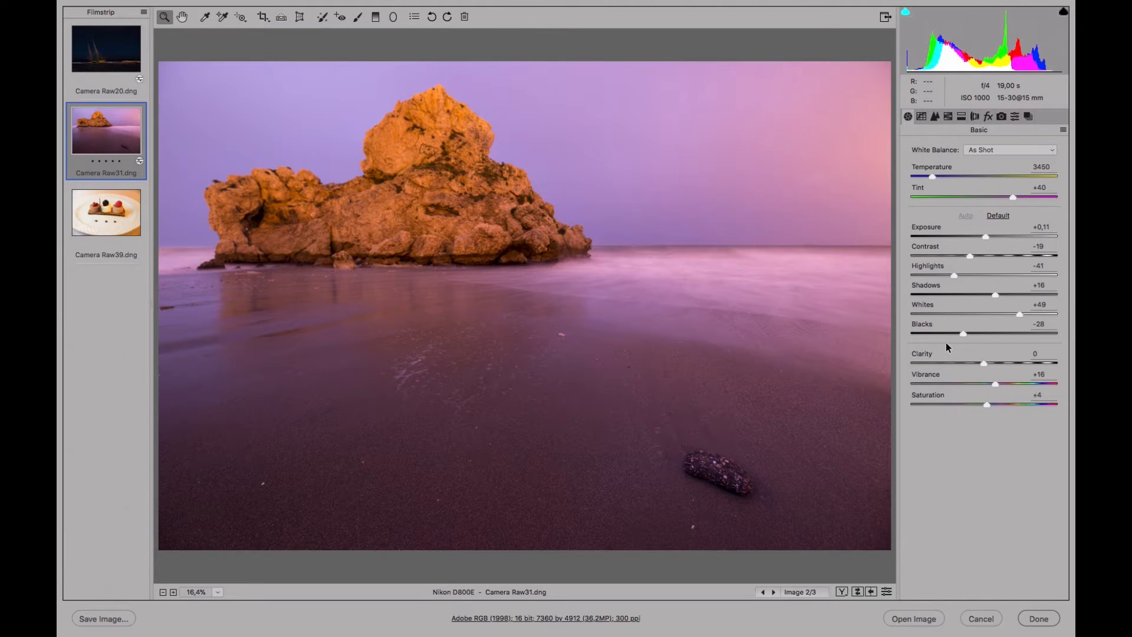
pyautogui.click(1001, 215)
pyautogui.click(965, 215)
pyautogui.click(995, 216)
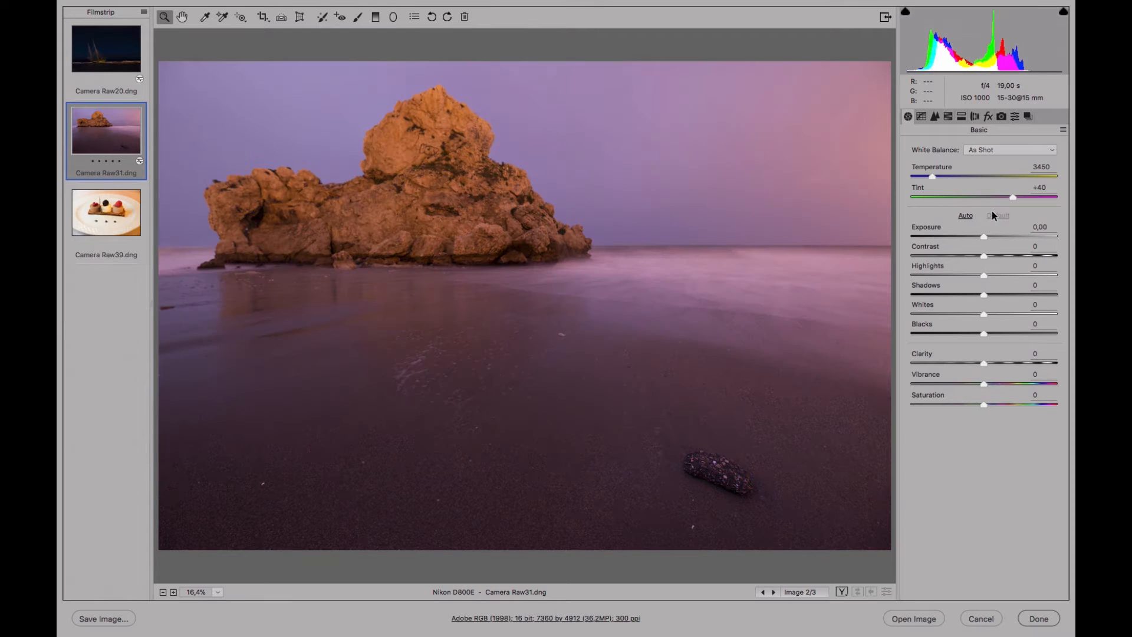
# - Try the automatic tone adjustments on the Camera Raw39 dessert photo and restore its default values
pyautogui.click(110, 220)
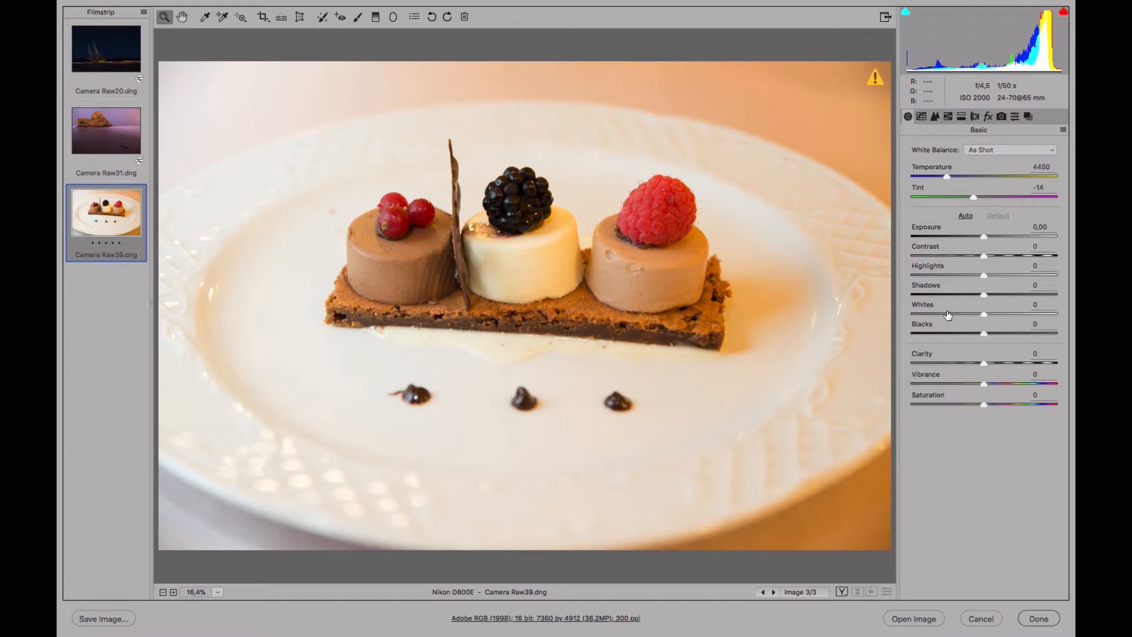
pyautogui.press('super+u')
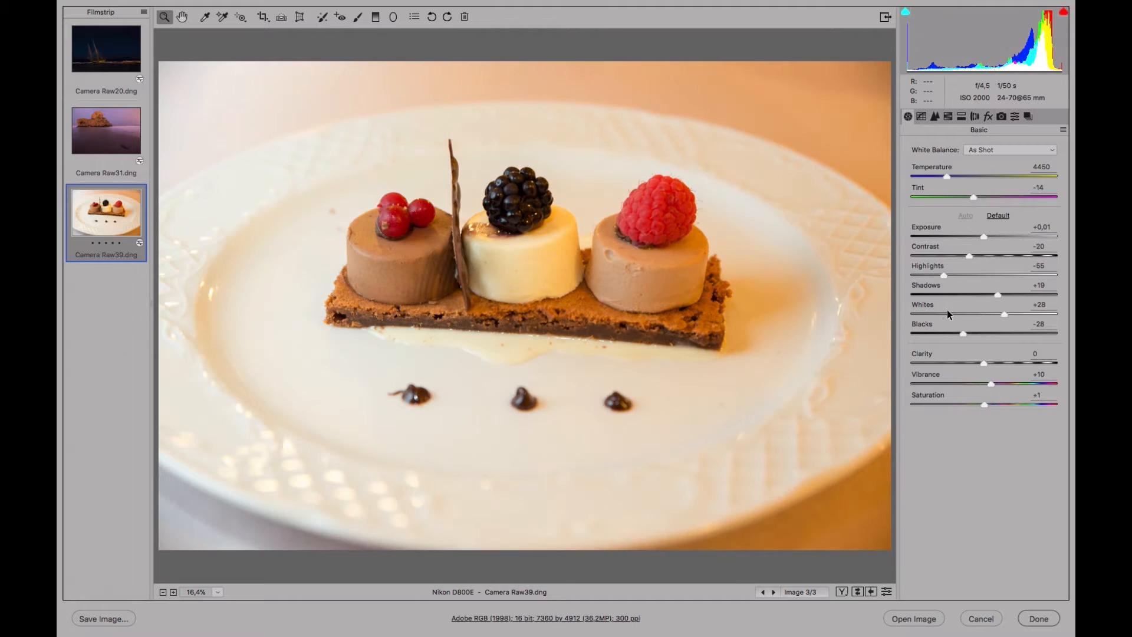
pyautogui.click(998, 215)
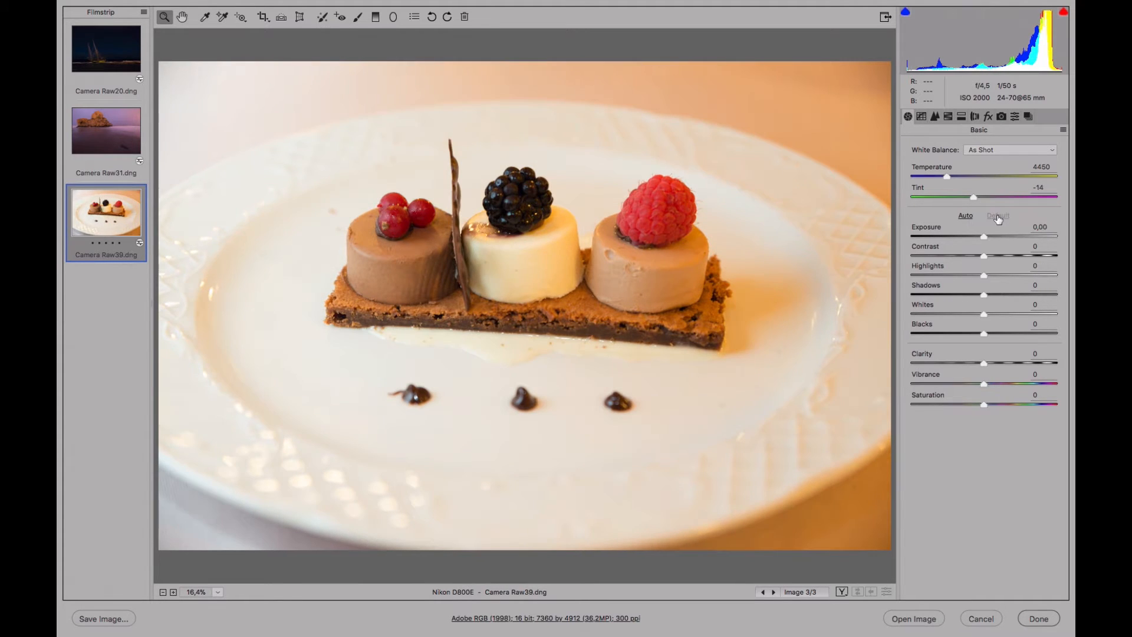
pyautogui.click(967, 215)
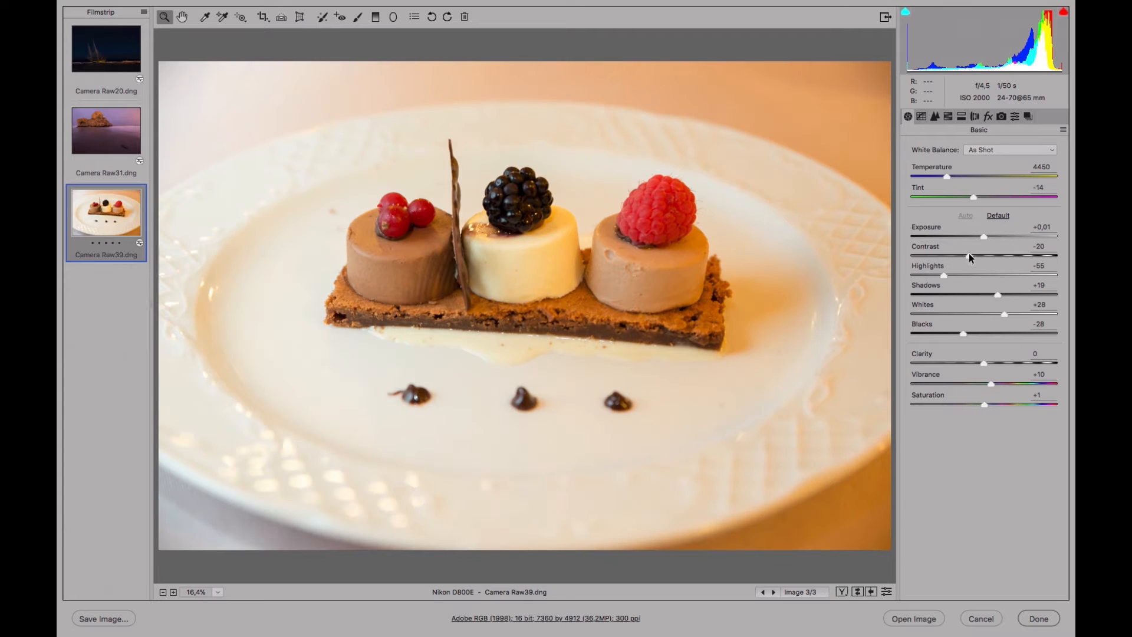
pyautogui.click(998, 216)
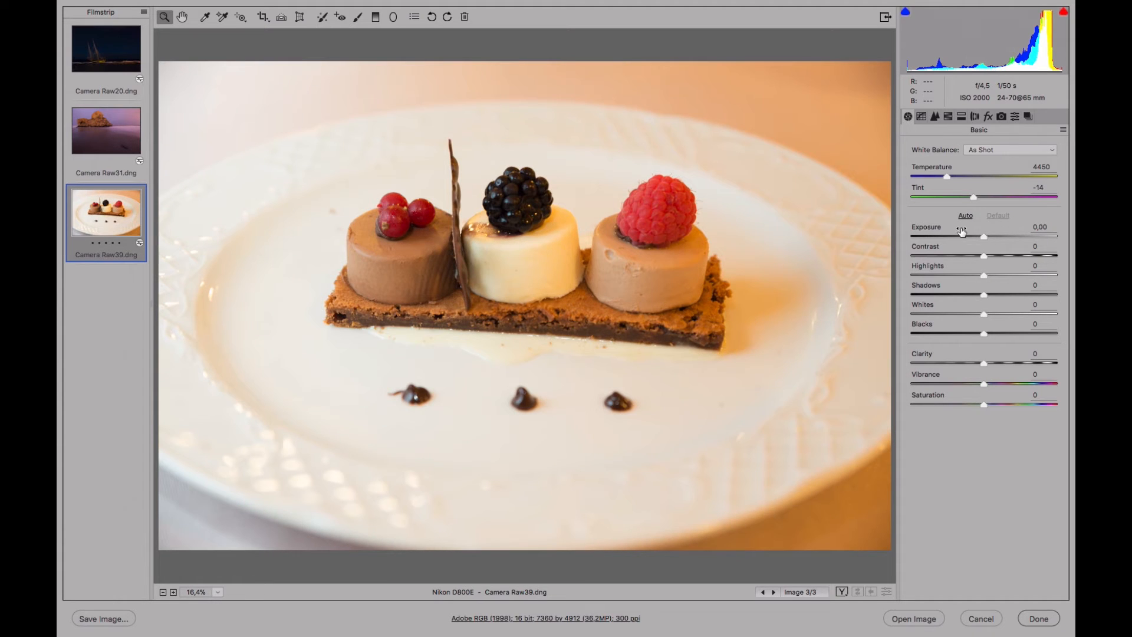
# - Draw a 3 to 4 crop of about 4611 by 3458 pixels around the ship in the Camera Raw20 photo
pyautogui.click(106, 56)
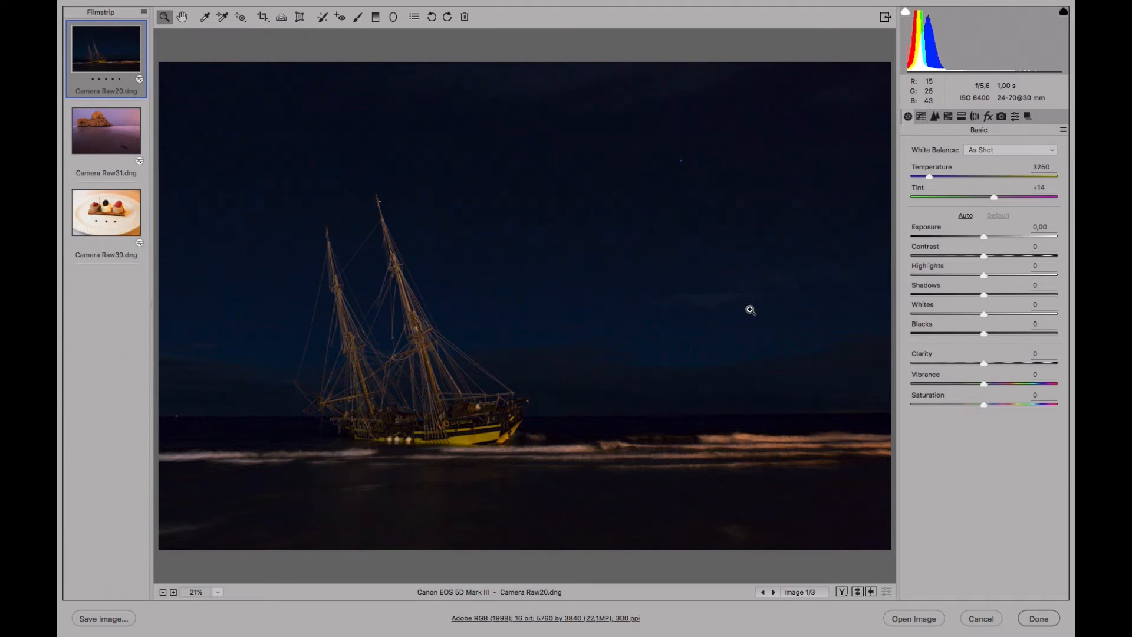
pyautogui.click(262, 19)
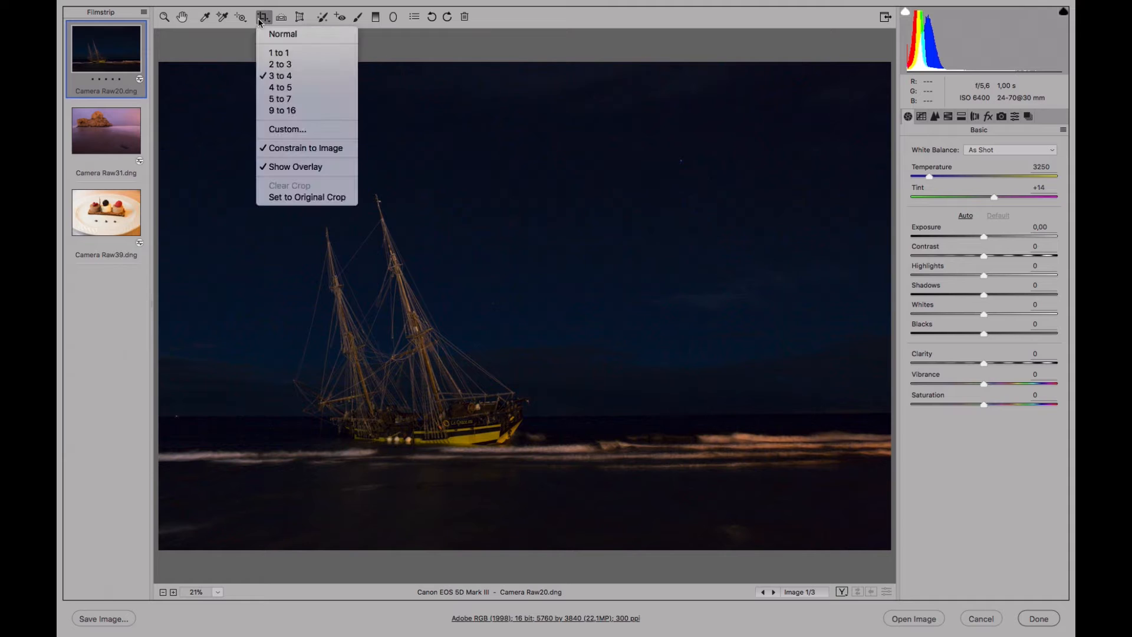
pyautogui.click(281, 76)
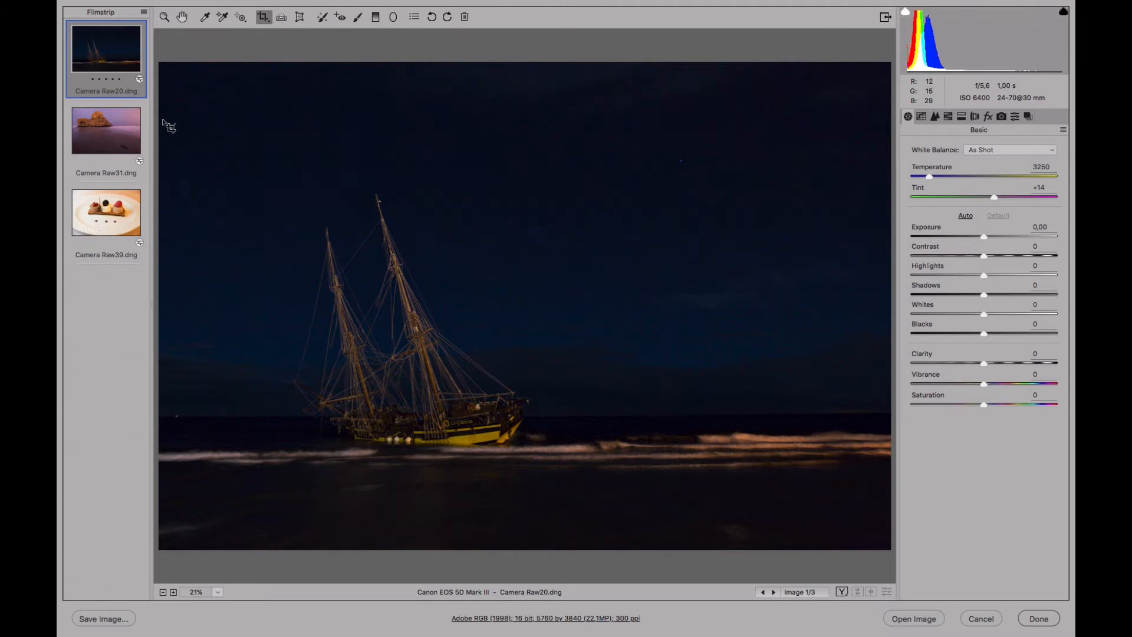
pyautogui.moveTo(160, 110); pyautogui.dragTo(816, 560)
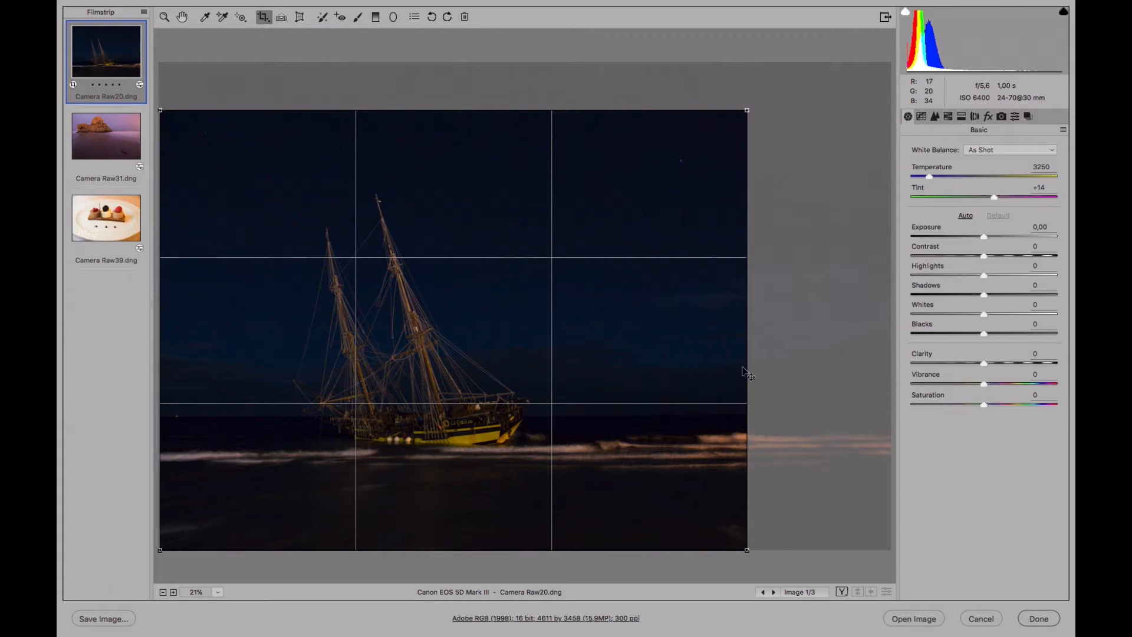
# - Tighten the crop around the ship to about 4320 by 3240 pixels and apply it
pyautogui.moveTo(747, 110); pyautogui.dragTo(710, 135)
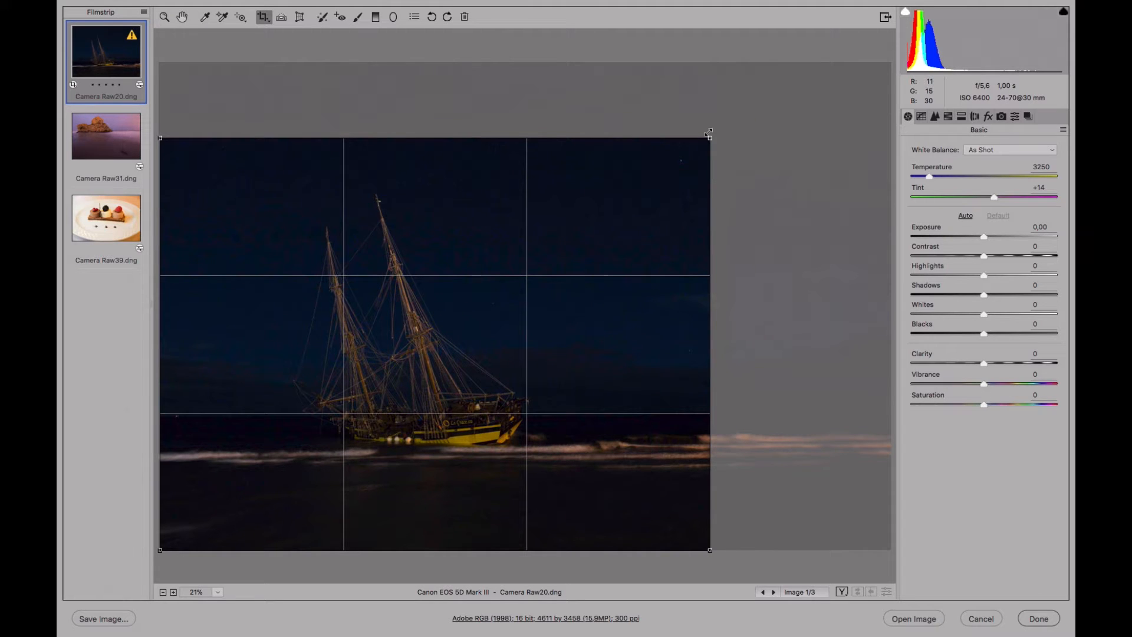
pyautogui.press('z')
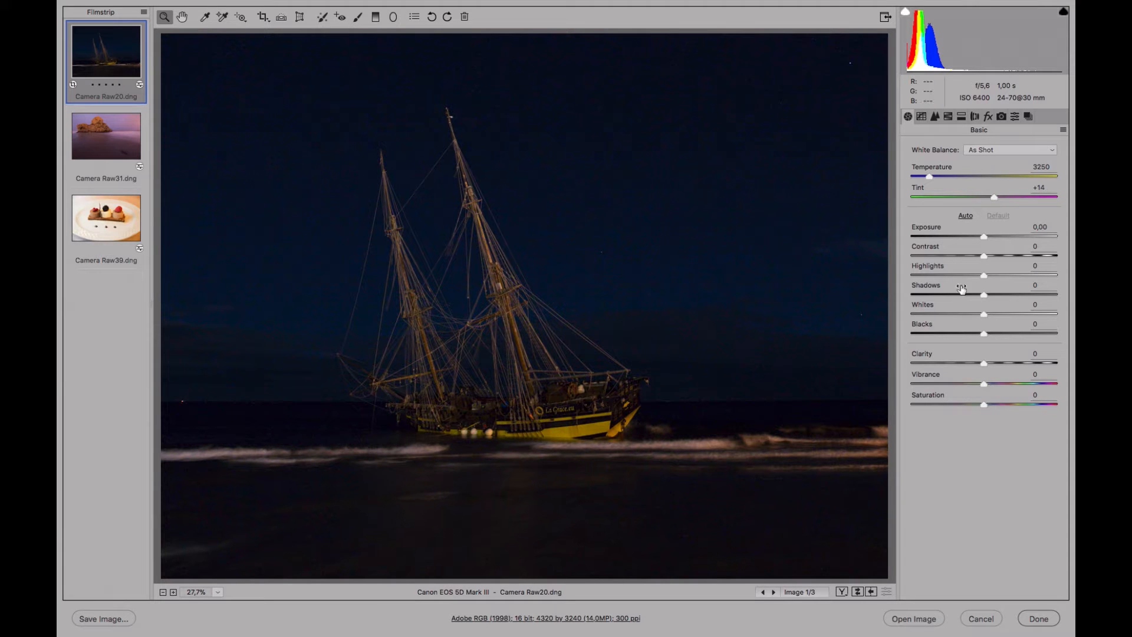
# - Set the ship photo's Exposure to +0,15, Highlights to +21, Whites to +27 and Shadows to +13
pyautogui.moveTo(984, 235); pyautogui.dragTo(986, 236)
pyautogui.moveTo(994, 275); pyautogui.dragTo(1004, 313)
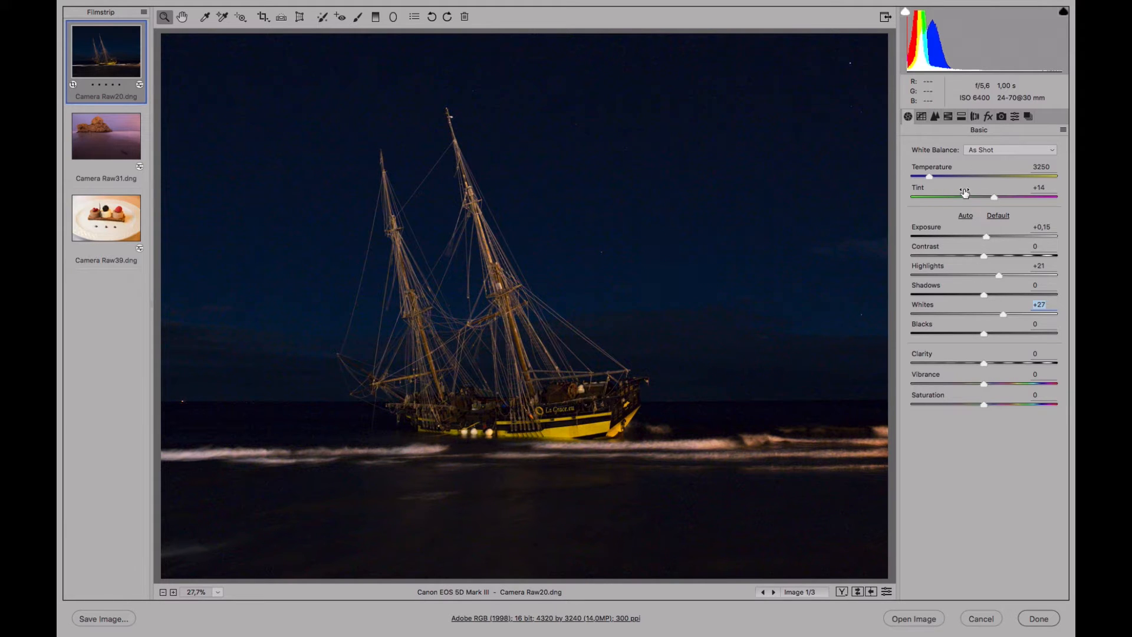
pyautogui.moveTo(983, 293); pyautogui.dragTo(993, 295)
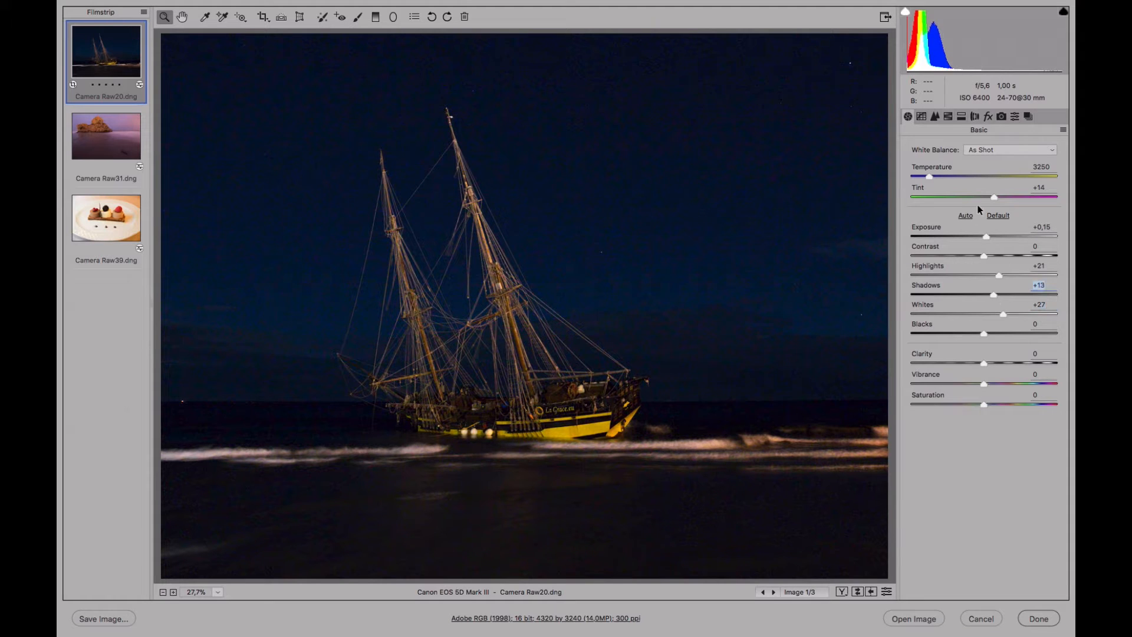
# - Set Temperature to 3050, Clarity to +26 and Vibrance to +25, and refine Exposure to +0,10 and Shadows to +15
pyautogui.moveTo(932, 174); pyautogui.dragTo(926, 175)
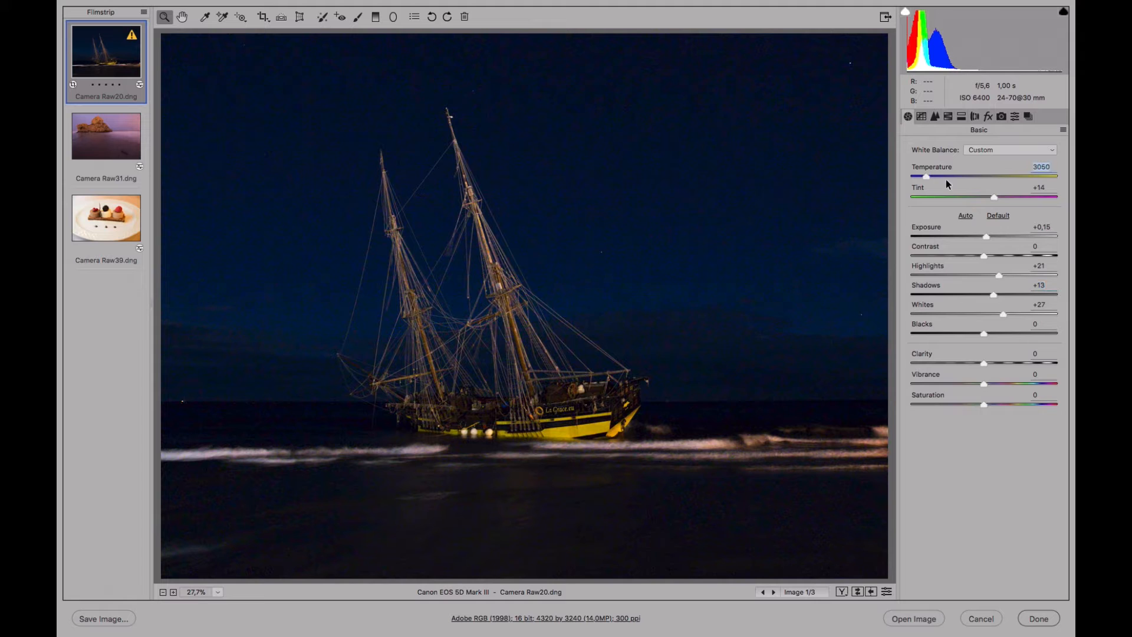
pyautogui.moveTo(994, 362); pyautogui.dragTo(1004, 387)
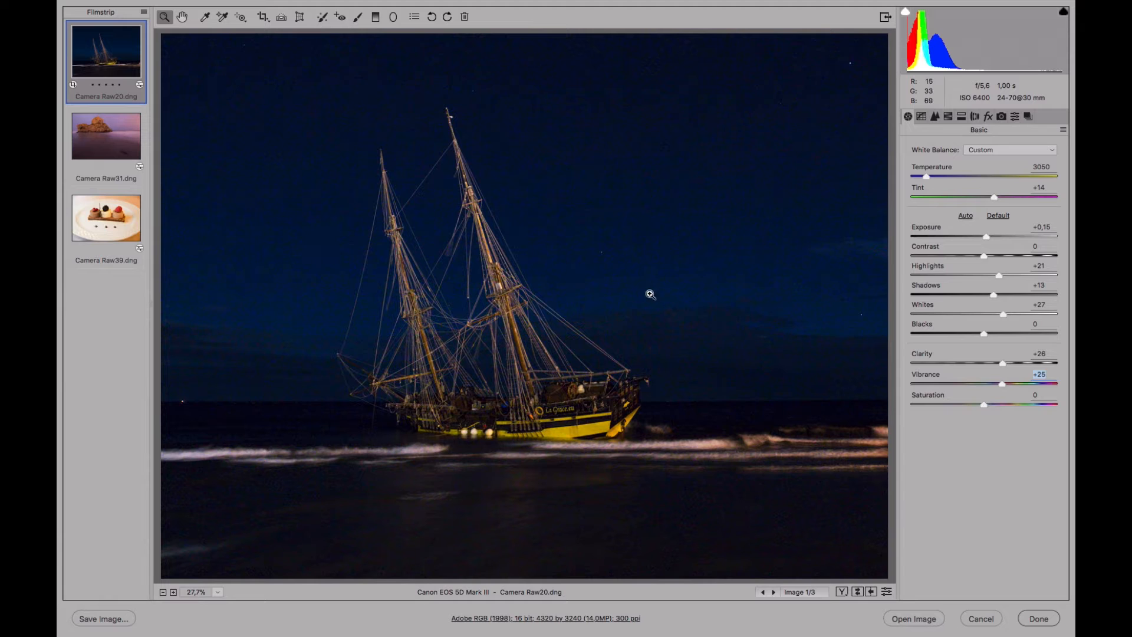
pyautogui.click(987, 235)
pyautogui.moveTo(996, 293); pyautogui.dragTo(998, 293)
# - Examine the noise in the ship's hull, rigging, sky and waves at 100% magnification
pyautogui.click(552, 423)
pyautogui.click(522, 407)
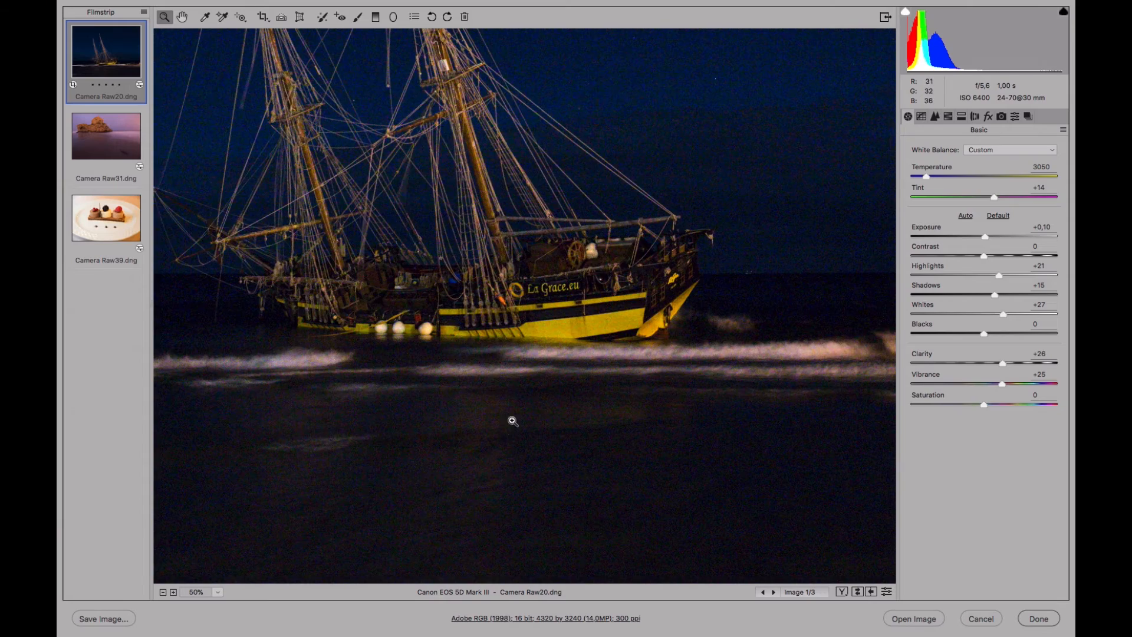
pyautogui.click(481, 319)
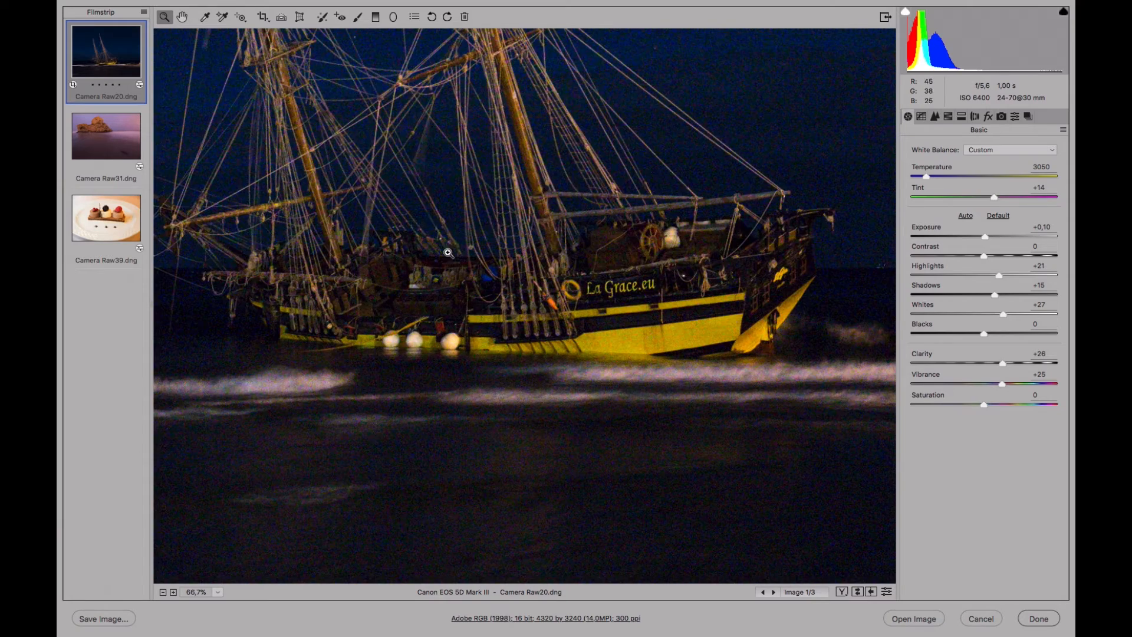
pyautogui.click(446, 220)
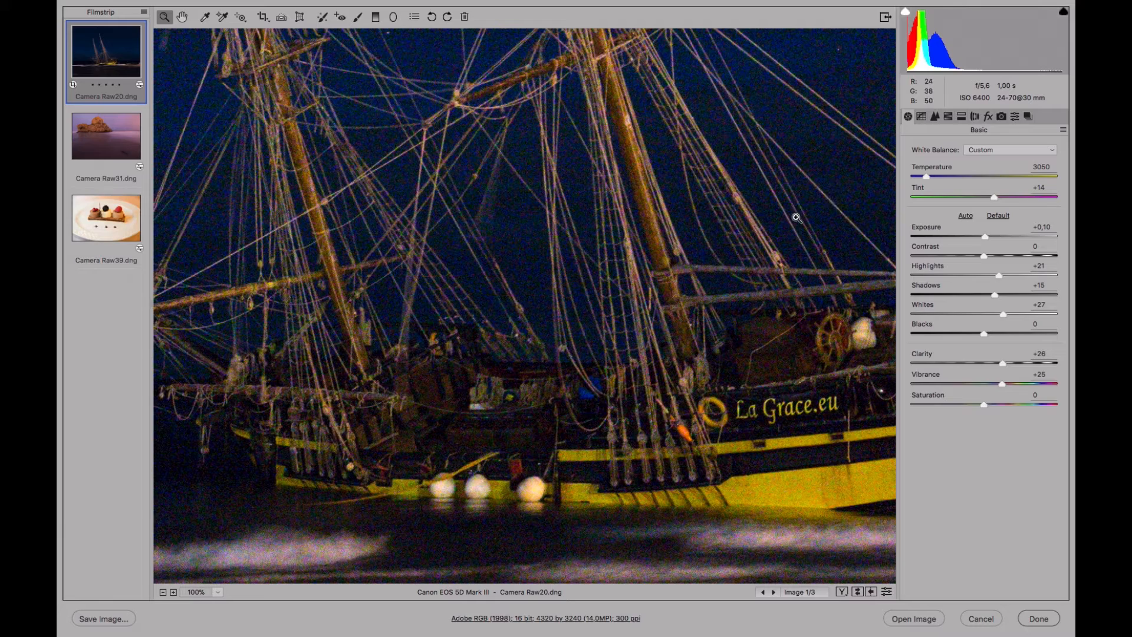
pyautogui.moveTo(788, 222); pyautogui.dragTo(430, 151)
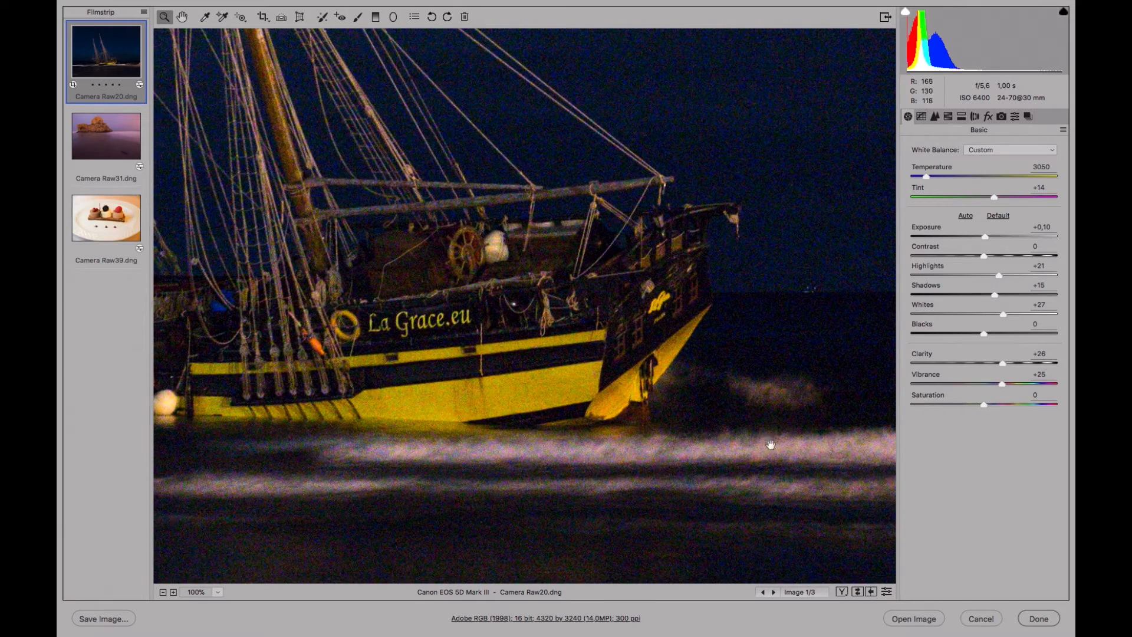
pyautogui.moveTo(708, 137); pyautogui.dragTo(809, 258)
pyautogui.moveTo(464, 391); pyautogui.dragTo(720, 307)
pyautogui.moveTo(436, 345)
pyautogui.mouseDown()
pyautogui.moveTo(543, 395)
pyautogui.moveTo(659, 423)
pyautogui.mouseUp()
pyautogui.moveTo(481, 375); pyautogui.dragTo(518, 379)
pyautogui.moveTo(402, 409); pyautogui.dragTo(678, 384)
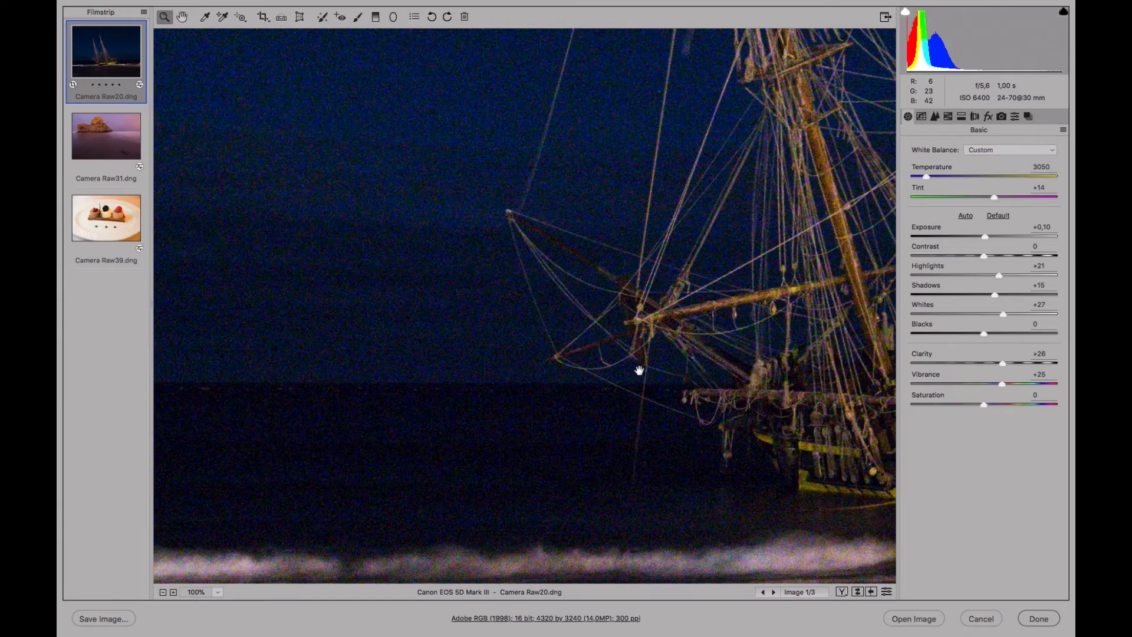
pyautogui.moveTo(725, 331); pyautogui.dragTo(607, 235)
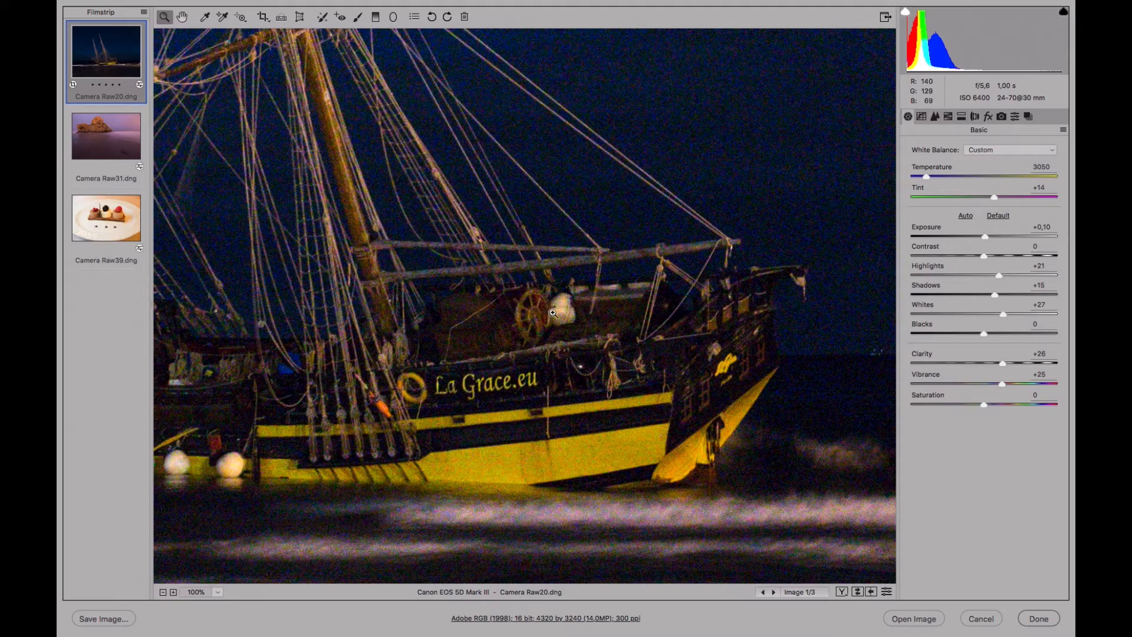
pyautogui.moveTo(536, 292); pyautogui.dragTo(629, 455)
pyautogui.moveTo(526, 445); pyautogui.dragTo(708, 395)
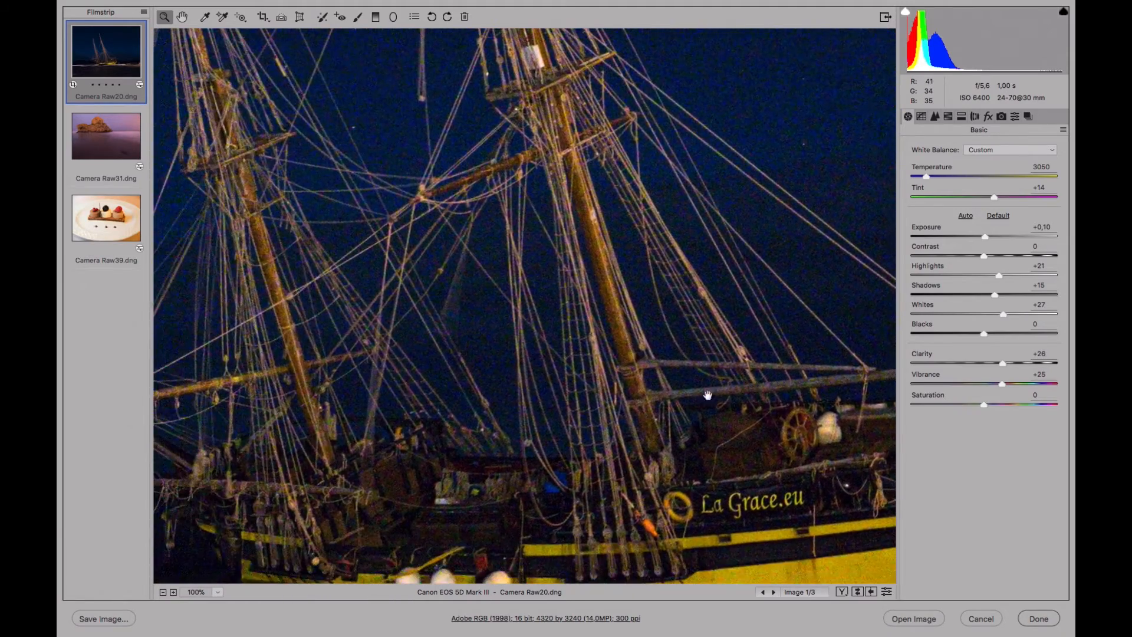
pyautogui.moveTo(575, 428); pyautogui.dragTo(718, 299)
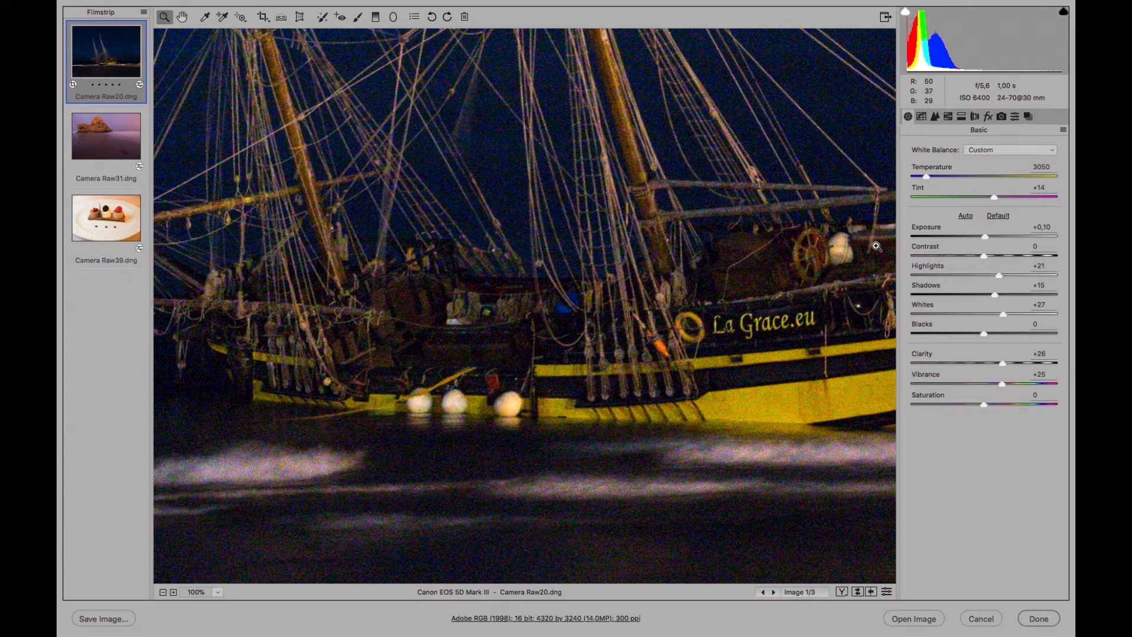
# - Open the Detail settings and set the Color noise reduction to 7 for the ship photo
pyautogui.click(936, 117)
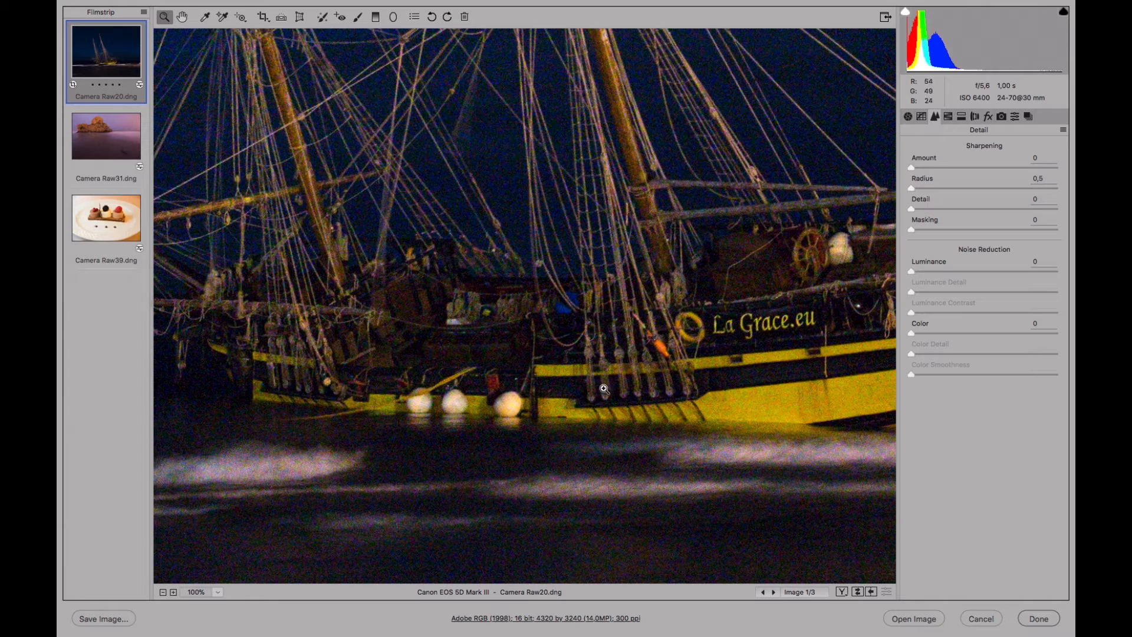
pyautogui.moveTo(607, 393); pyautogui.dragTo(386, 316)
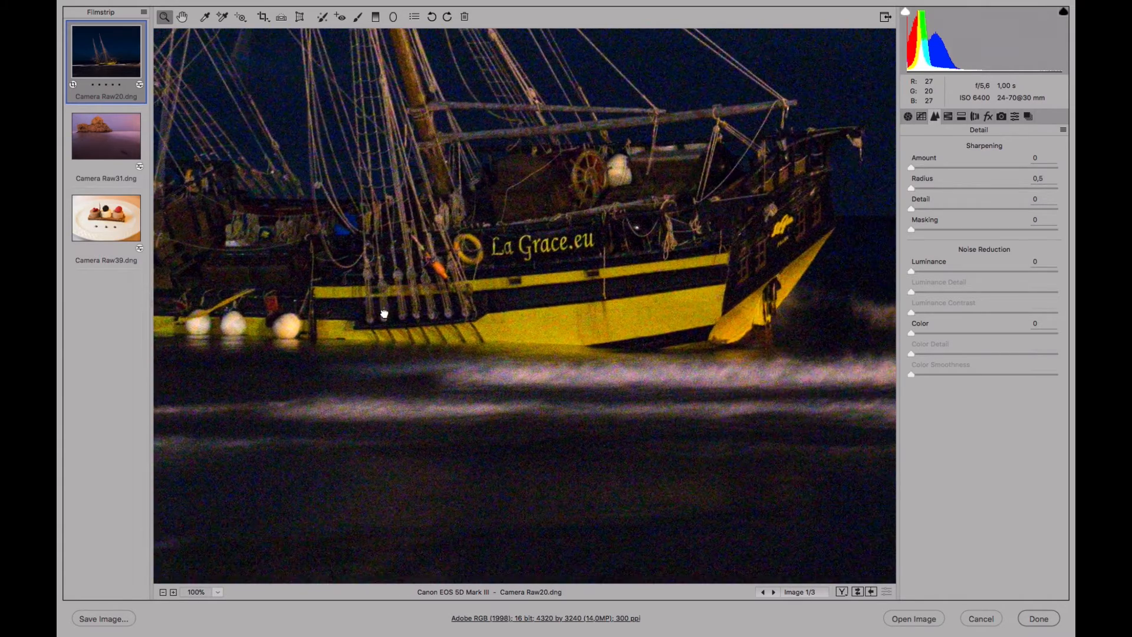
pyautogui.moveTo(688, 334); pyautogui.dragTo(476, 357)
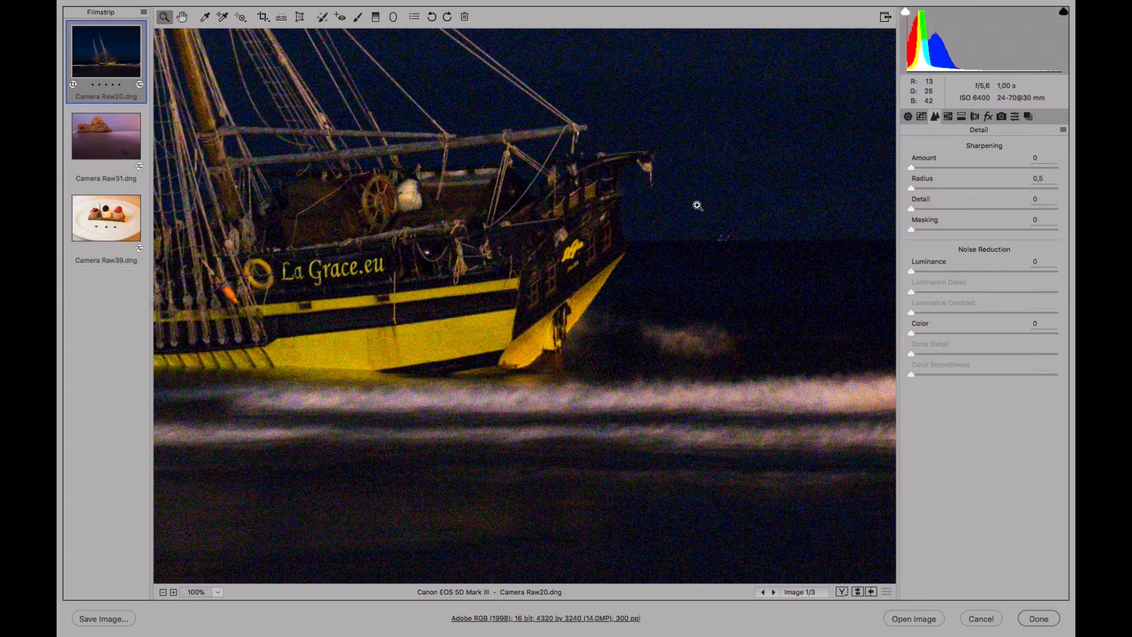
pyautogui.moveTo(706, 169); pyautogui.dragTo(806, 234)
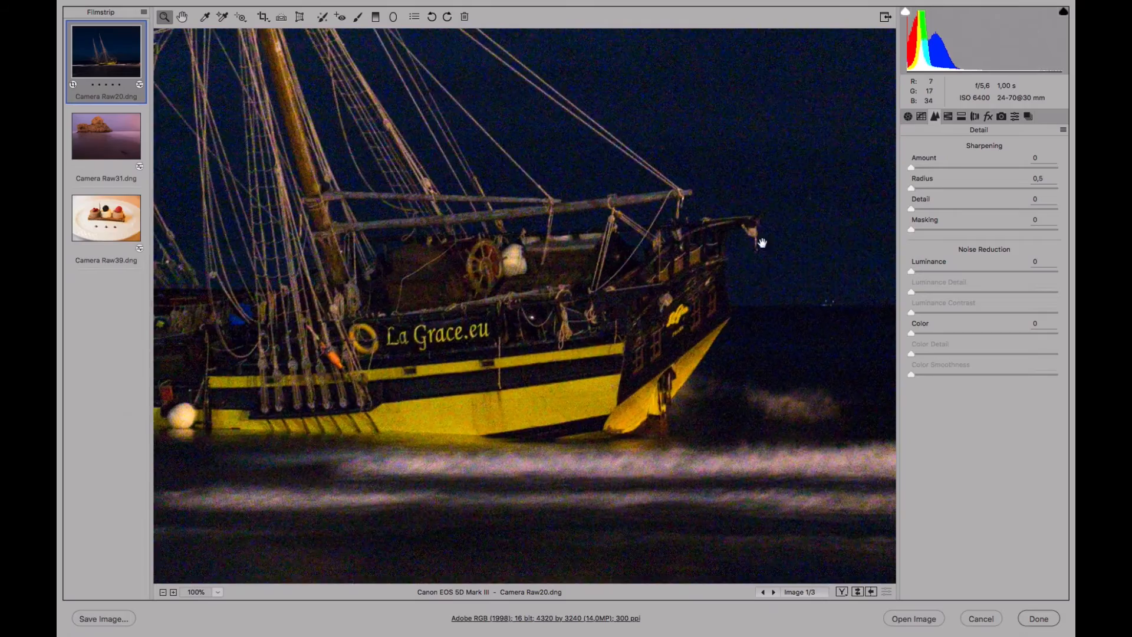
pyautogui.moveTo(559, 339); pyautogui.dragTo(892, 255)
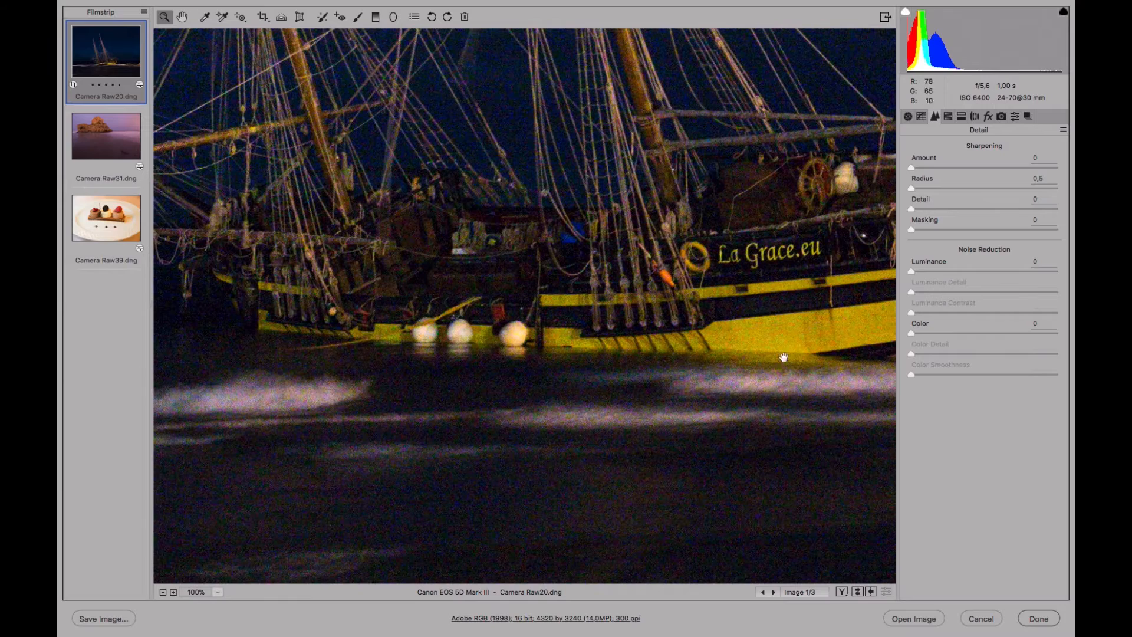
pyautogui.moveTo(787, 358); pyautogui.dragTo(440, 321)
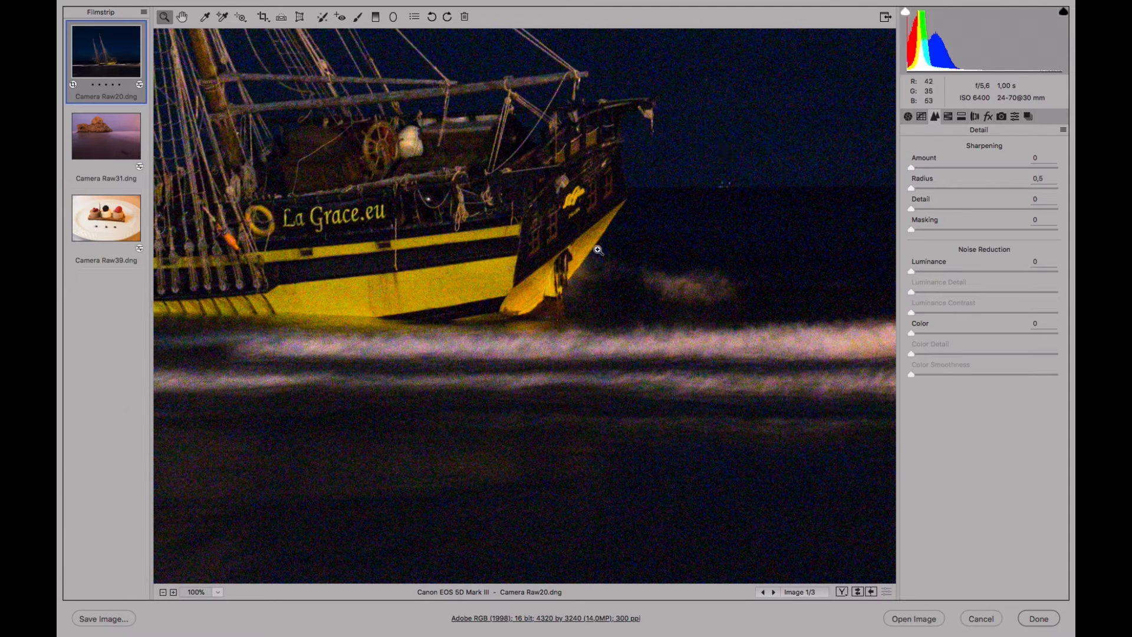
pyautogui.moveTo(586, 237)
pyautogui.mouseDown()
pyautogui.moveTo(628, 480)
pyautogui.moveTo(828, 405)
pyautogui.moveTo(642, 391)
pyautogui.moveTo(584, 243)
pyautogui.mouseUp()
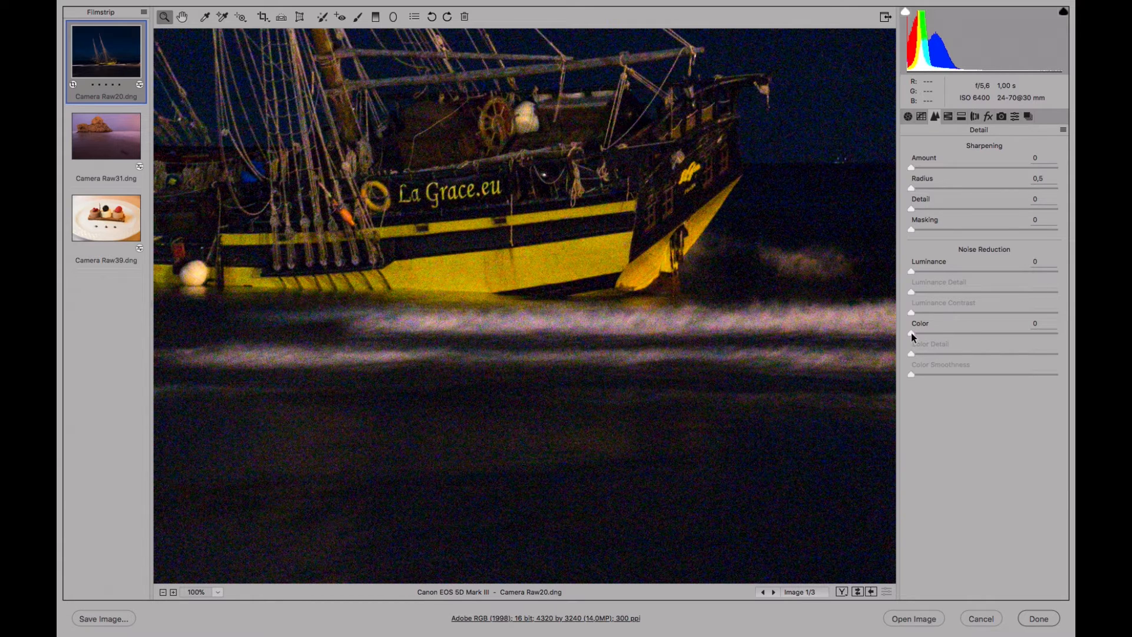
pyautogui.moveTo(913, 333); pyautogui.dragTo(922, 332)
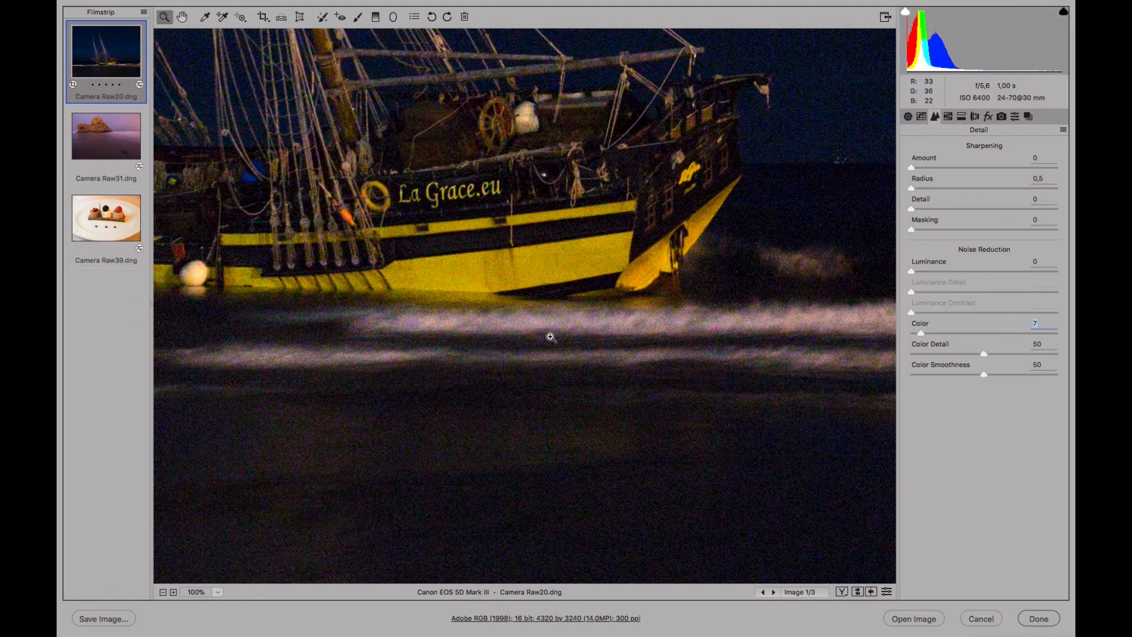
# - Raise the Color noise reduction to 27 while judging the waves and hull at 200% magnification
pyautogui.click(218, 592)
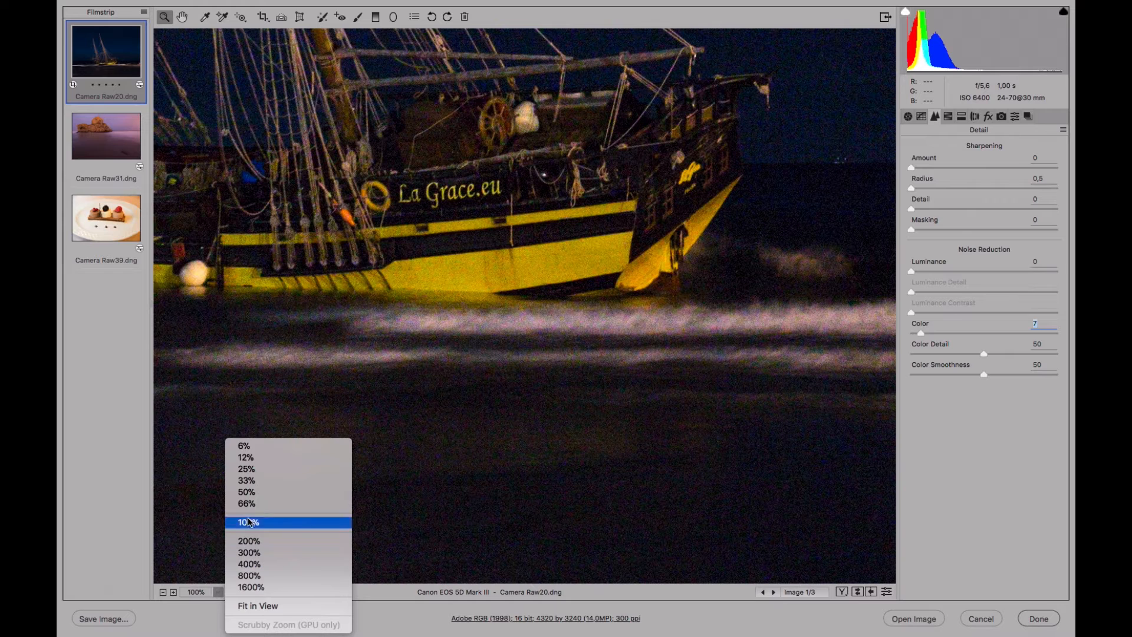
pyautogui.click(251, 541)
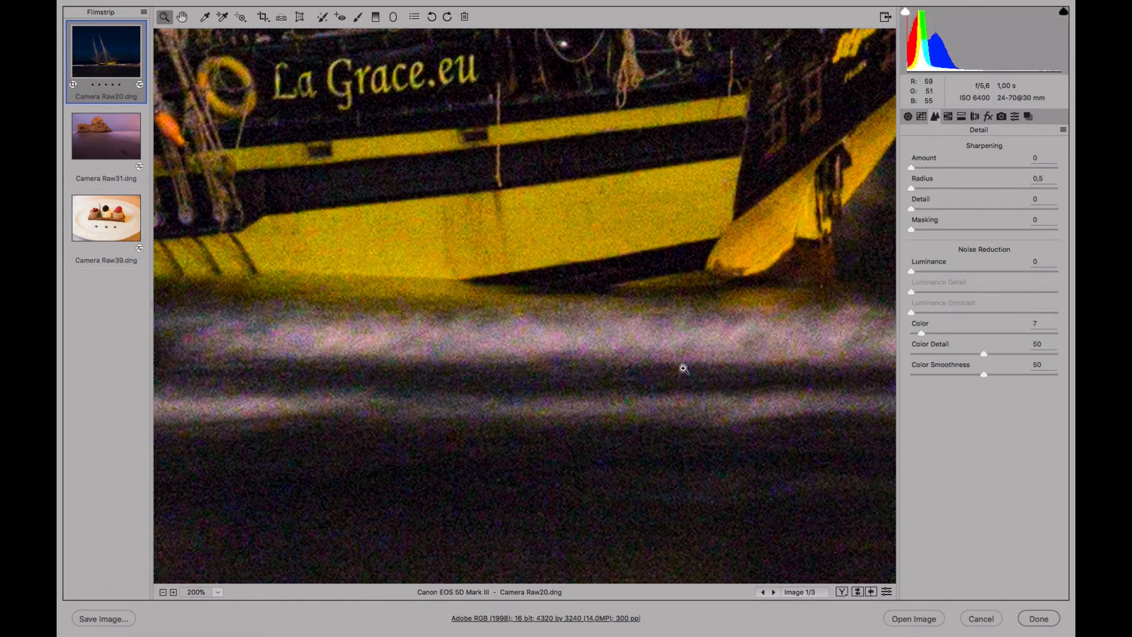
pyautogui.moveTo(921, 332); pyautogui.dragTo(917, 333)
pyautogui.moveTo(924, 333); pyautogui.dragTo(926, 333)
pyautogui.moveTo(931, 334); pyautogui.dragTo(934, 336)
pyautogui.moveTo(938, 339); pyautogui.dragTo(951, 336)
# - Examine the remaining noise in the waves, dark sea, night sky and stern at 200% magnification
pyautogui.moveTo(753, 330); pyautogui.dragTo(488, 326)
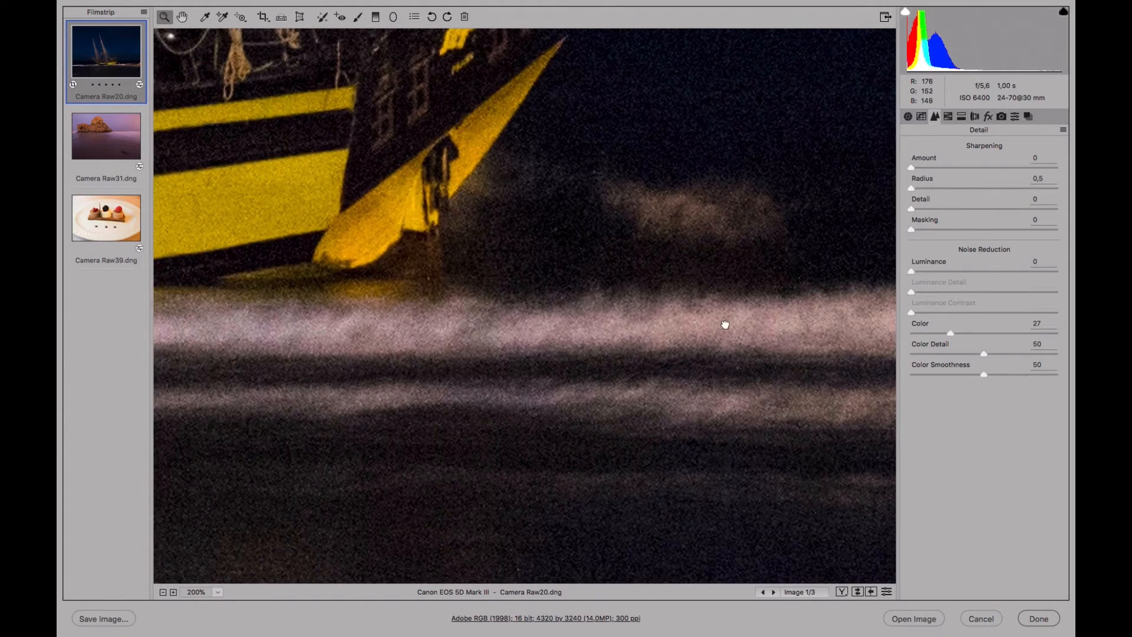
pyautogui.moveTo(723, 323); pyautogui.dragTo(796, 331)
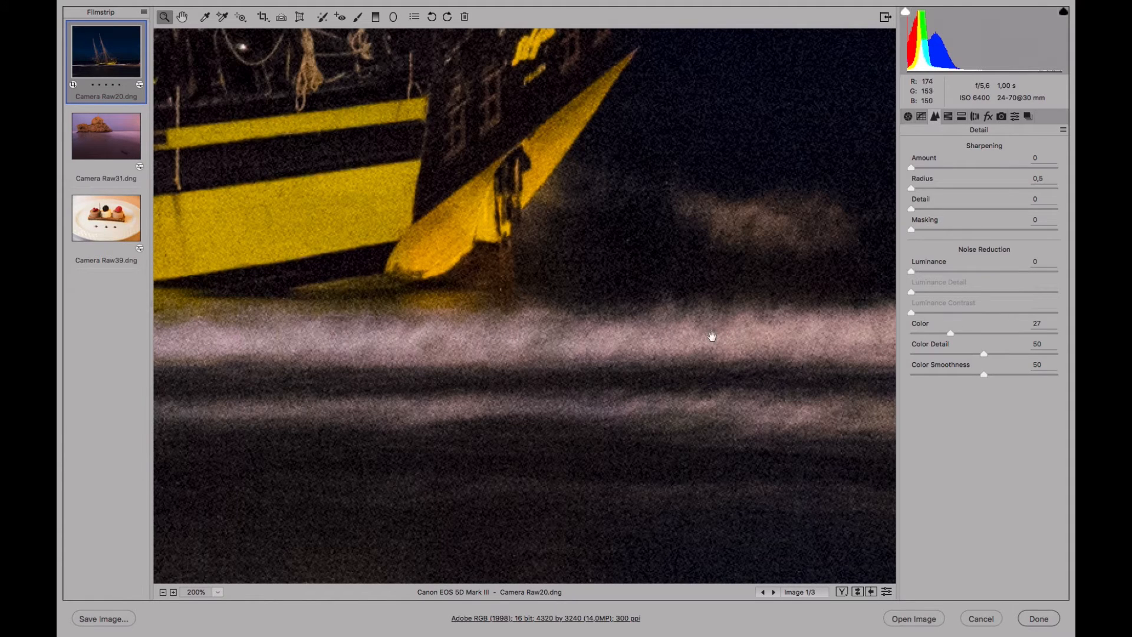
pyautogui.moveTo(713, 337); pyautogui.dragTo(279, 391)
pyautogui.moveTo(497, 241); pyautogui.dragTo(494, 541)
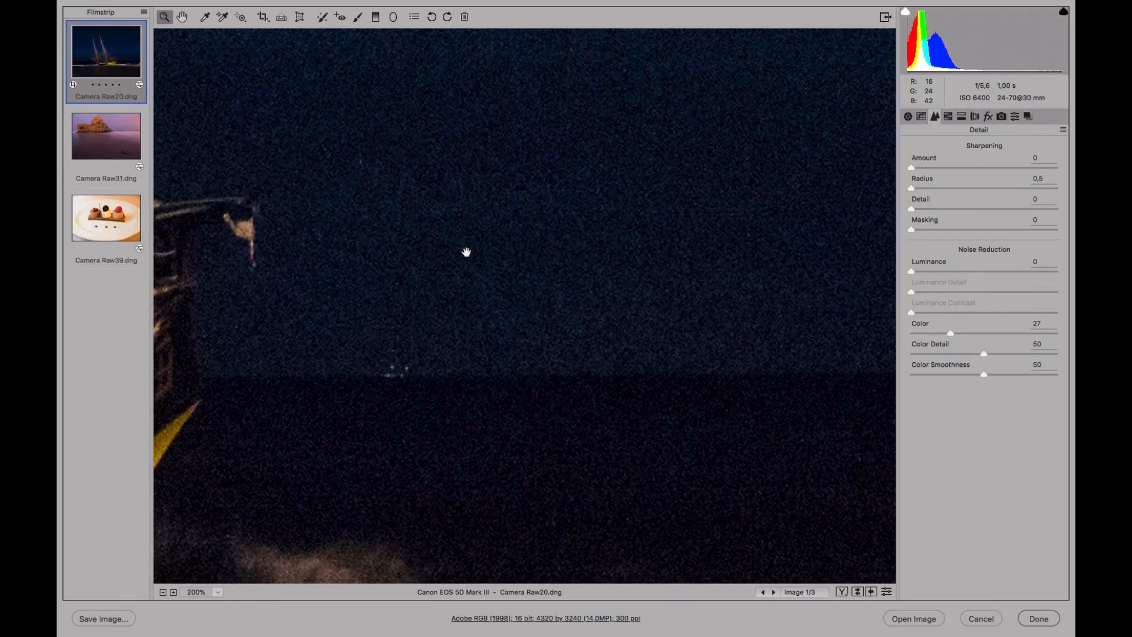
pyautogui.moveTo(459, 485); pyautogui.dragTo(529, 142)
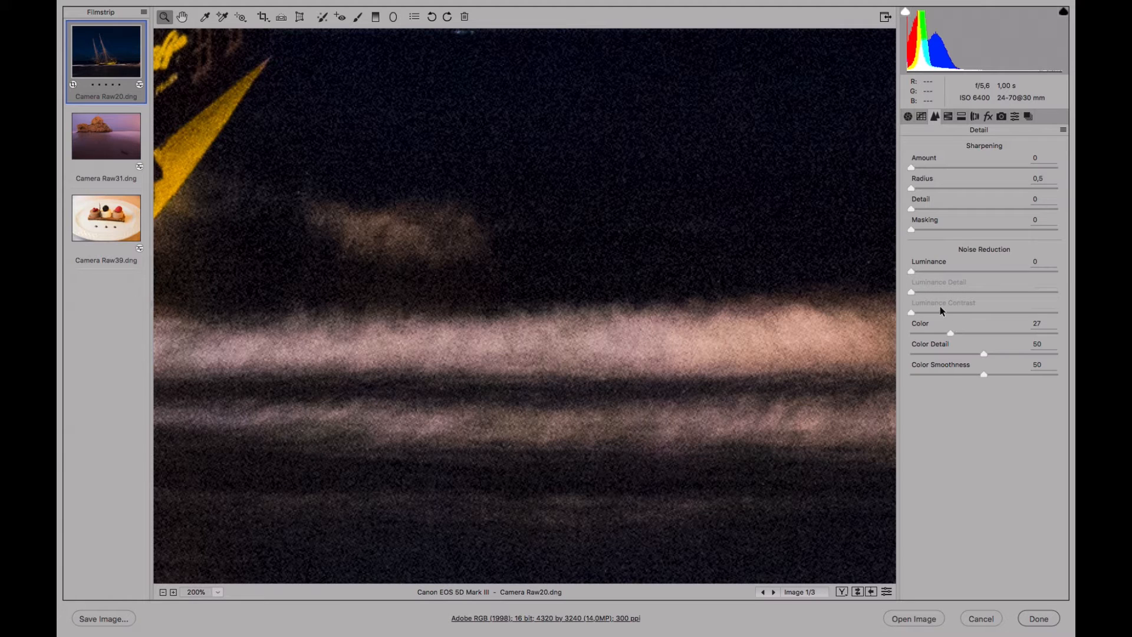
pyautogui.moveTo(506, 114); pyautogui.dragTo(494, 357)
pyautogui.moveTo(471, 217); pyautogui.dragTo(549, 402)
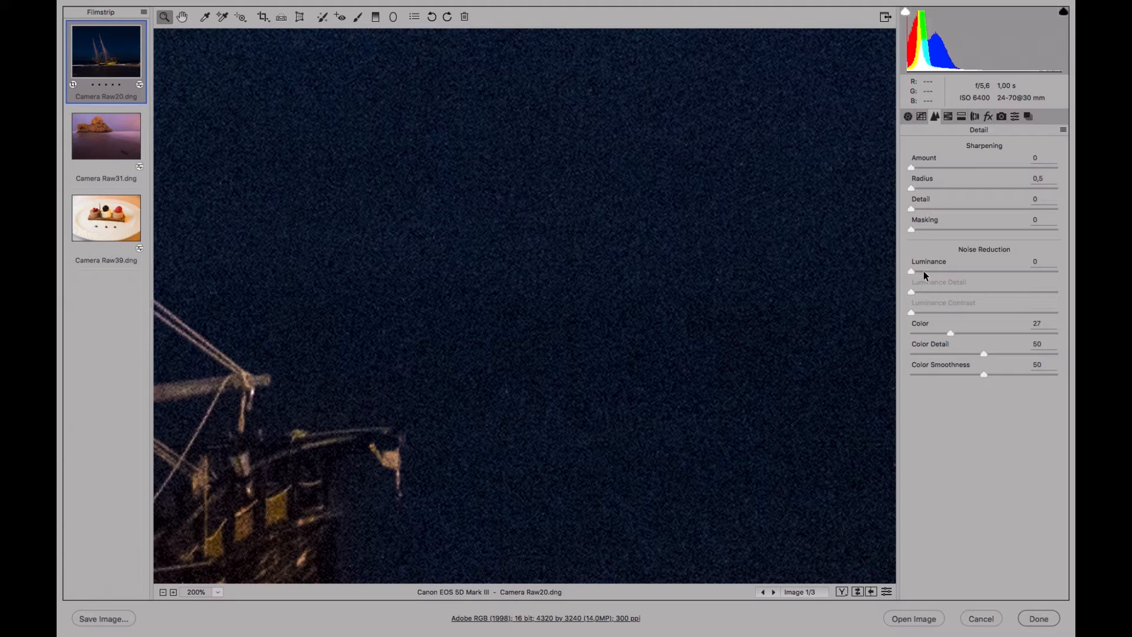
pyautogui.moveTo(498, 472); pyautogui.dragTo(466, 139)
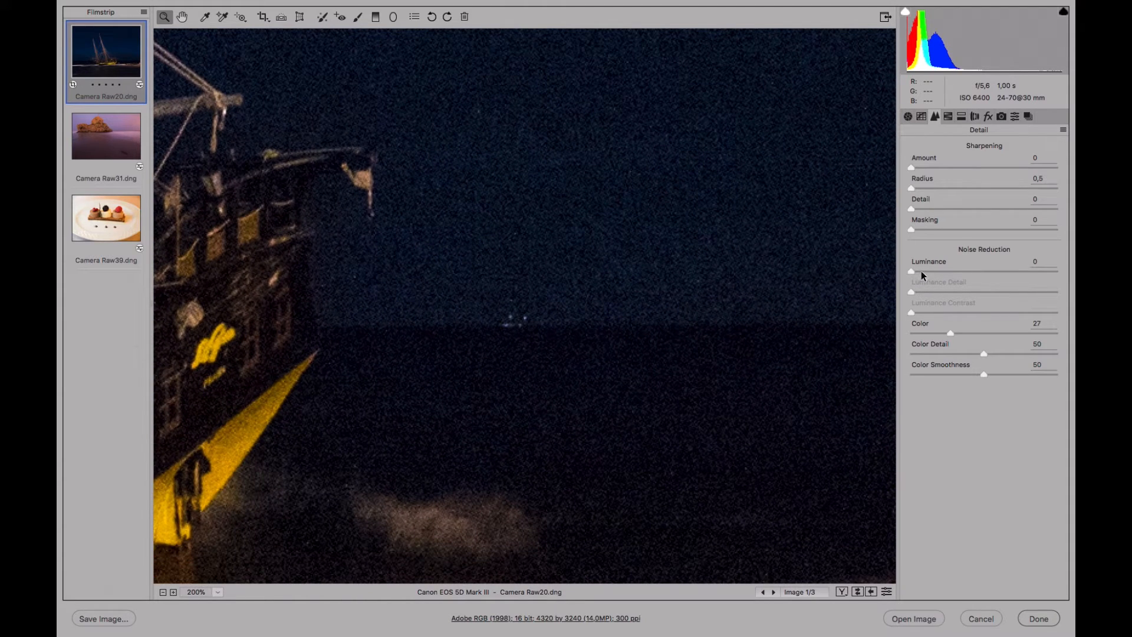
# - Raise the Luminance noise reduction to 49 and set the Luminance Detail to 0
pyautogui.moveTo(922, 272); pyautogui.dragTo(944, 271)
pyautogui.moveTo(944, 271)
pyautogui.mouseDown()
pyautogui.moveTo(911, 272)
pyautogui.moveTo(926, 271)
pyautogui.mouseUp()
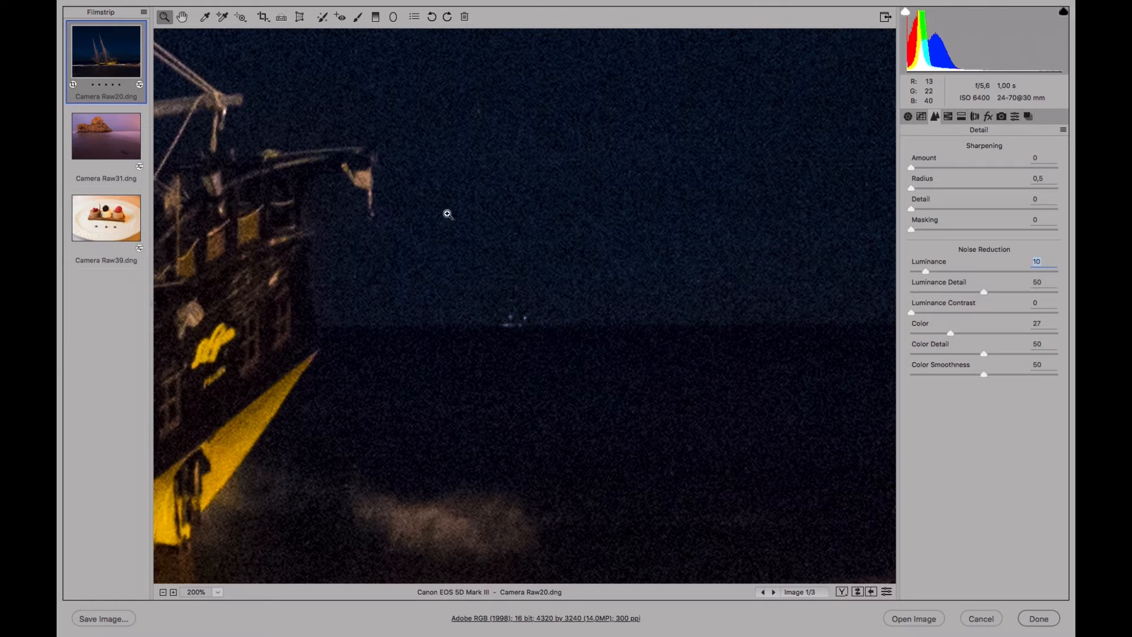
pyautogui.moveTo(445, 344); pyautogui.dragTo(762, 199)
pyautogui.moveTo(489, 327); pyautogui.dragTo(530, 512)
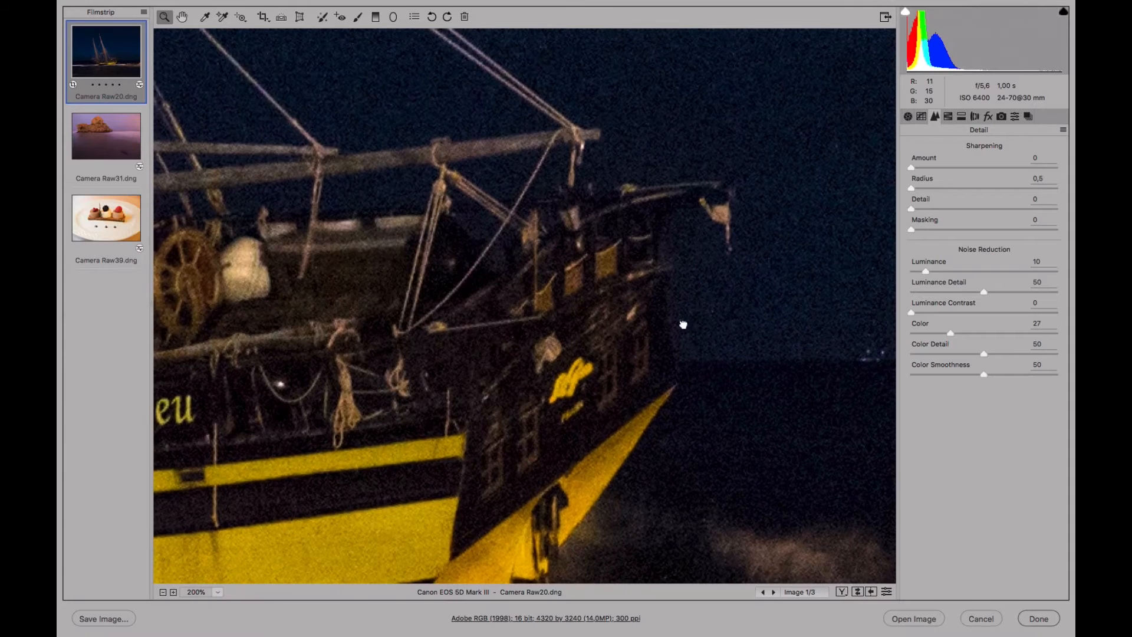
pyautogui.moveTo(731, 300); pyautogui.dragTo(527, 377)
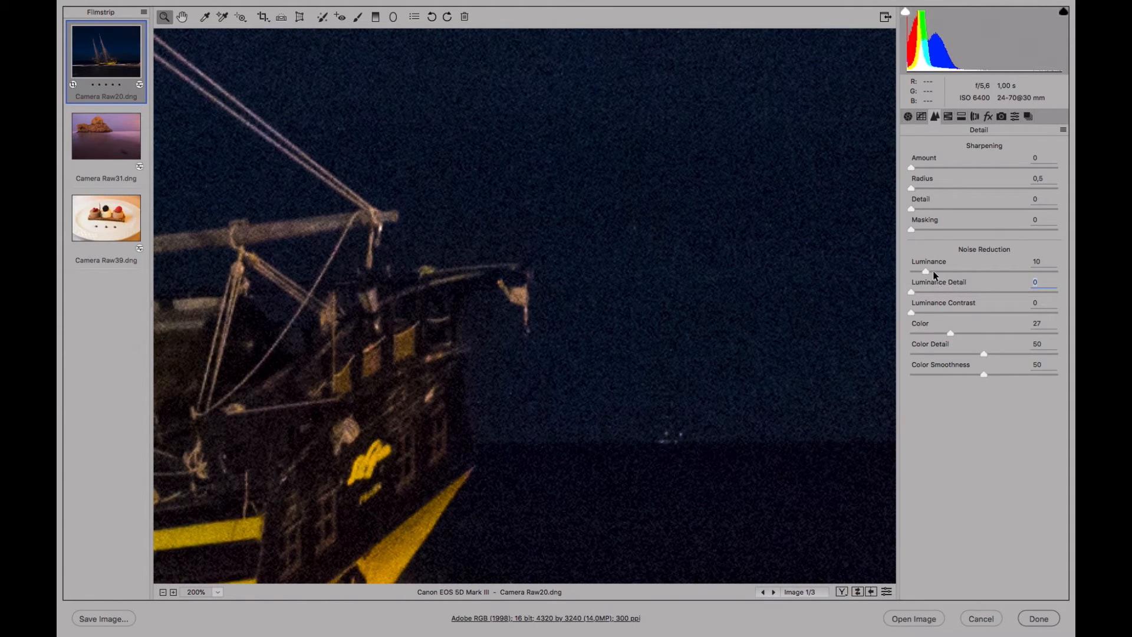
pyautogui.moveTo(943, 271); pyautogui.dragTo(982, 268)
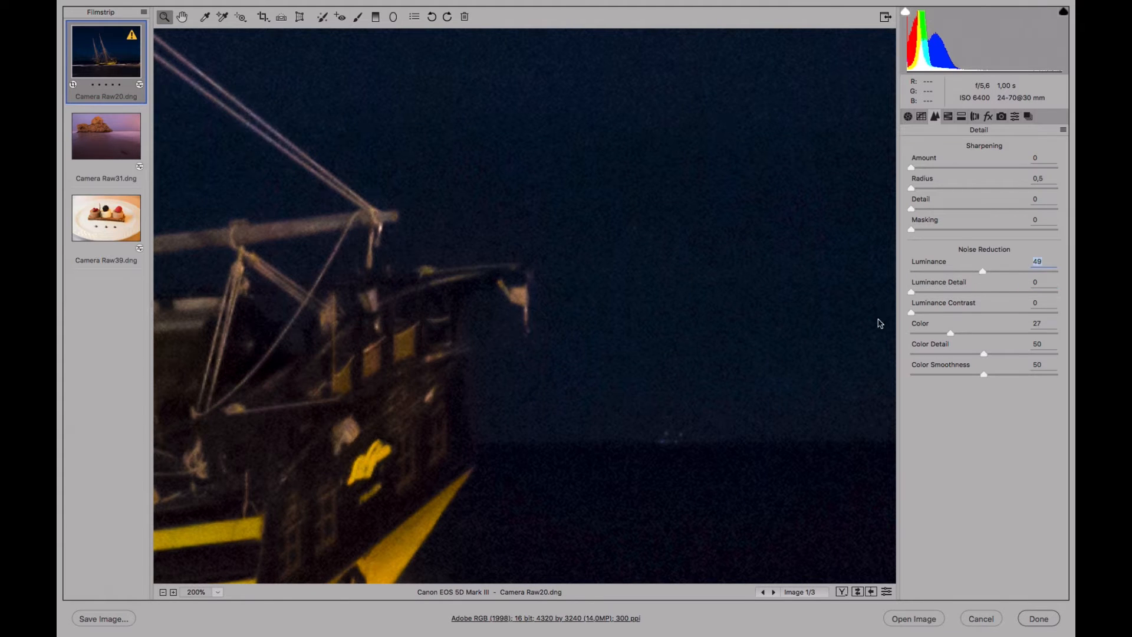
# - Examine the ship's rigging, wheel and hull lettering for lost detail at 200% magnification
pyautogui.moveTo(540, 487); pyautogui.dragTo(780, 296)
pyautogui.moveTo(467, 403); pyautogui.dragTo(818, 409)
pyautogui.moveTo(296, 301); pyautogui.dragTo(596, 463)
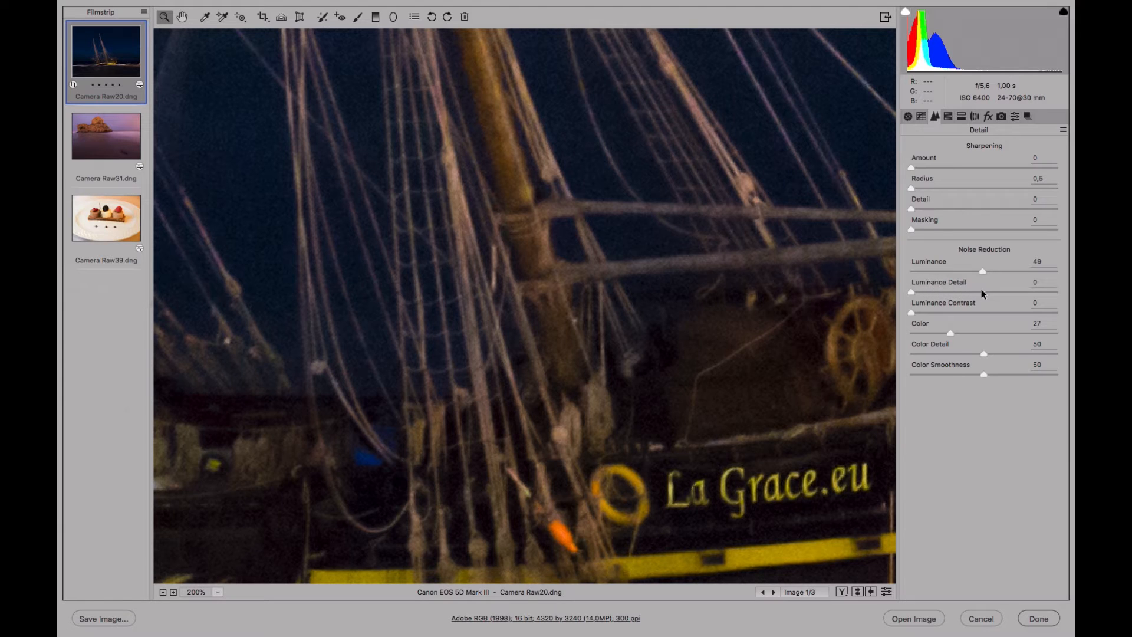
# - Raise the Luminance Detail to 48 and judge the rigging and night sky at 200% magnification
pyautogui.moveTo(981, 290)
pyautogui.mouseDown()
pyautogui.moveTo(889, 290)
pyautogui.moveTo(964, 286)
pyautogui.mouseUp()
pyautogui.moveTo(889, 283); pyautogui.dragTo(982, 287)
pyautogui.moveTo(895, 286); pyautogui.dragTo(979, 286)
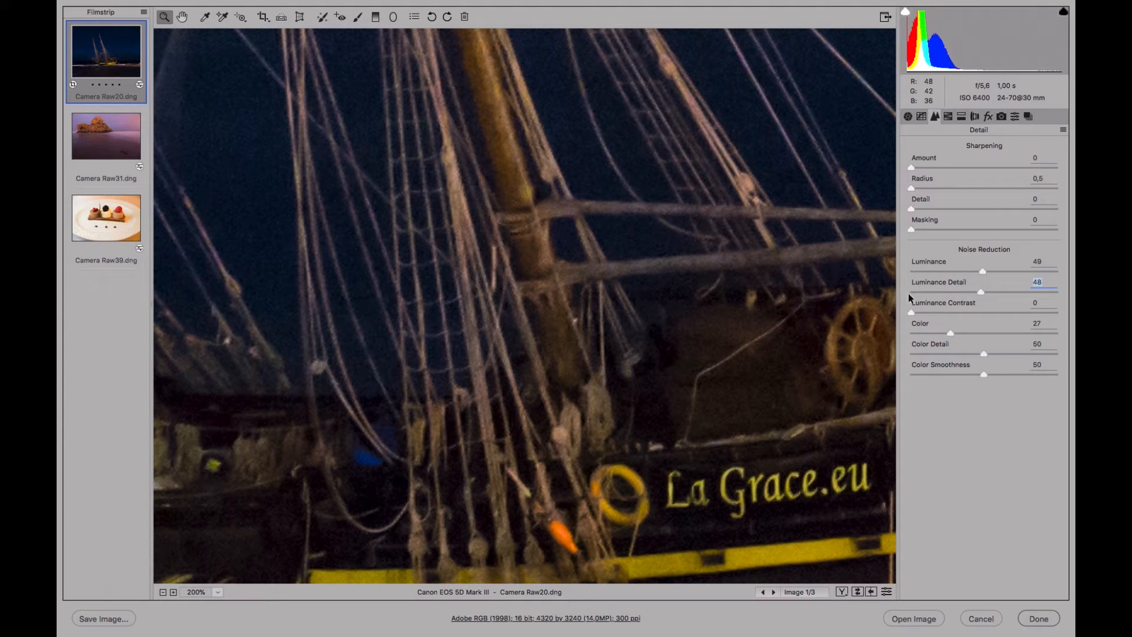
pyautogui.moveTo(720, 215); pyautogui.dragTo(257, 360)
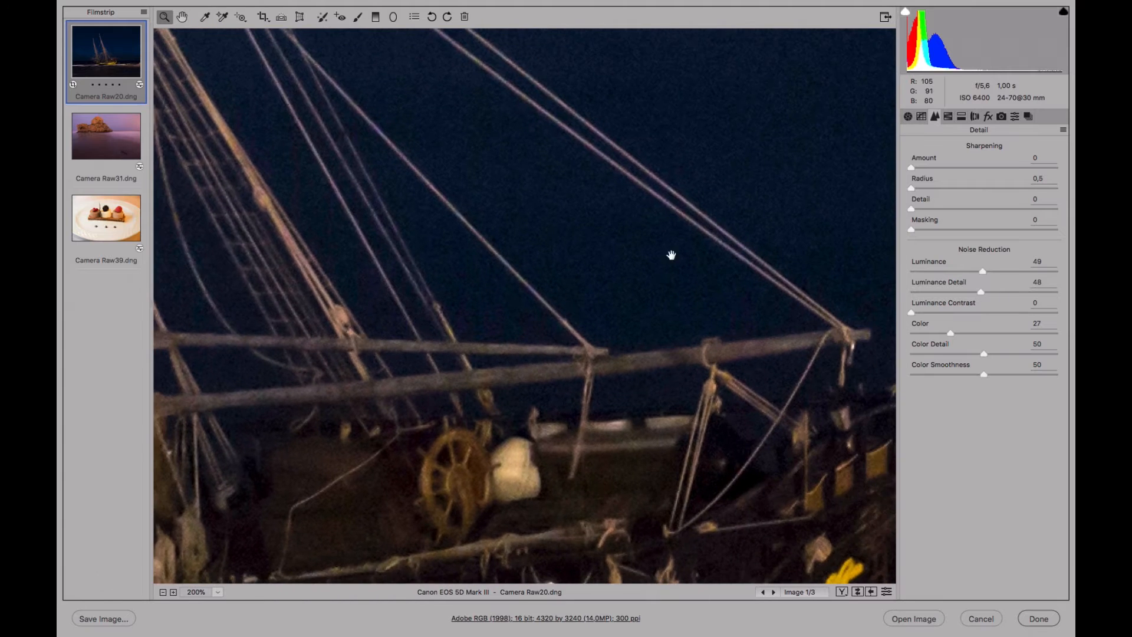
pyautogui.moveTo(710, 254); pyautogui.dragTo(369, 300)
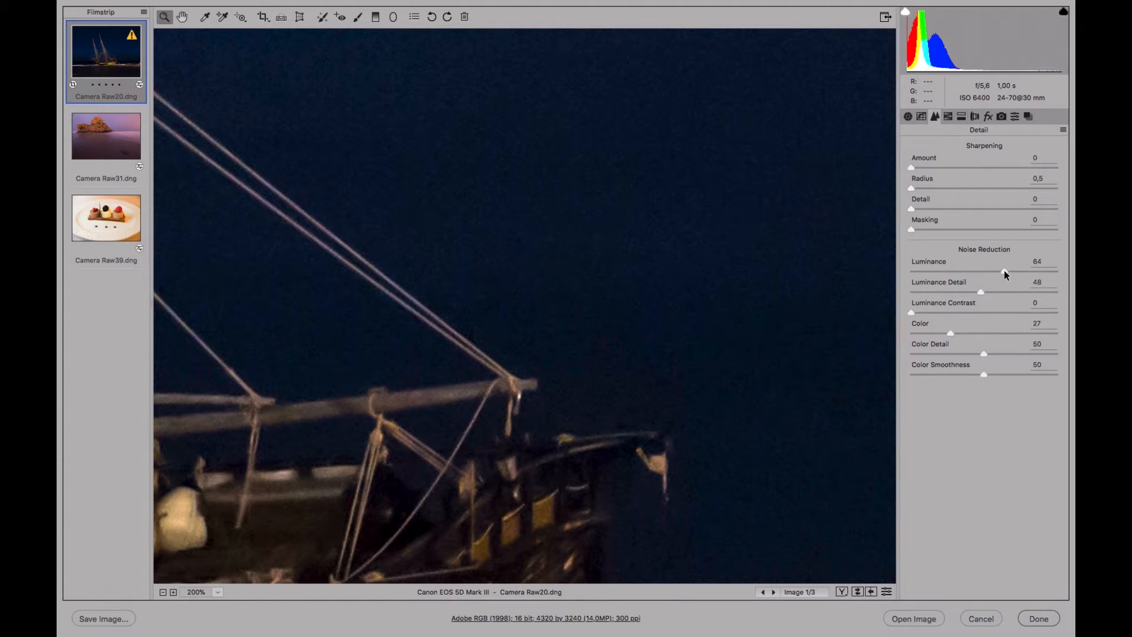
# - Try the Luminance noise reduction at 100 and inspect the stern, hull lettering and rigging for smeared detail
pyautogui.moveTo(1003, 271); pyautogui.dragTo(1062, 271)
pyautogui.moveTo(616, 351); pyautogui.dragTo(776, 239)
pyautogui.moveTo(550, 360); pyautogui.dragTo(718, 247)
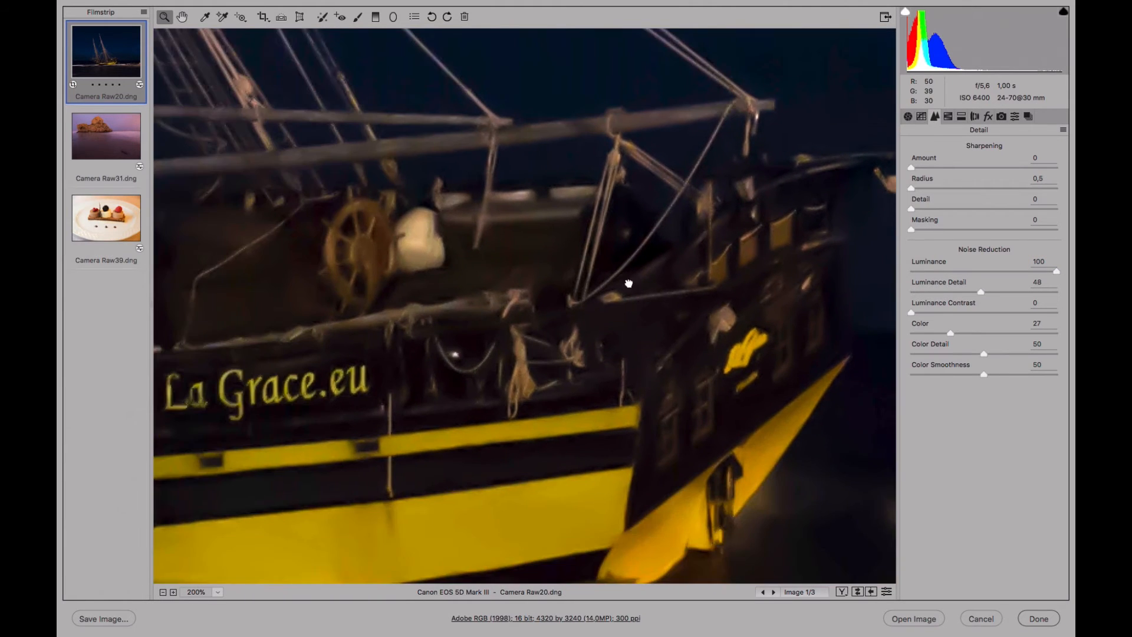
pyautogui.moveTo(462, 364); pyautogui.dragTo(842, 252)
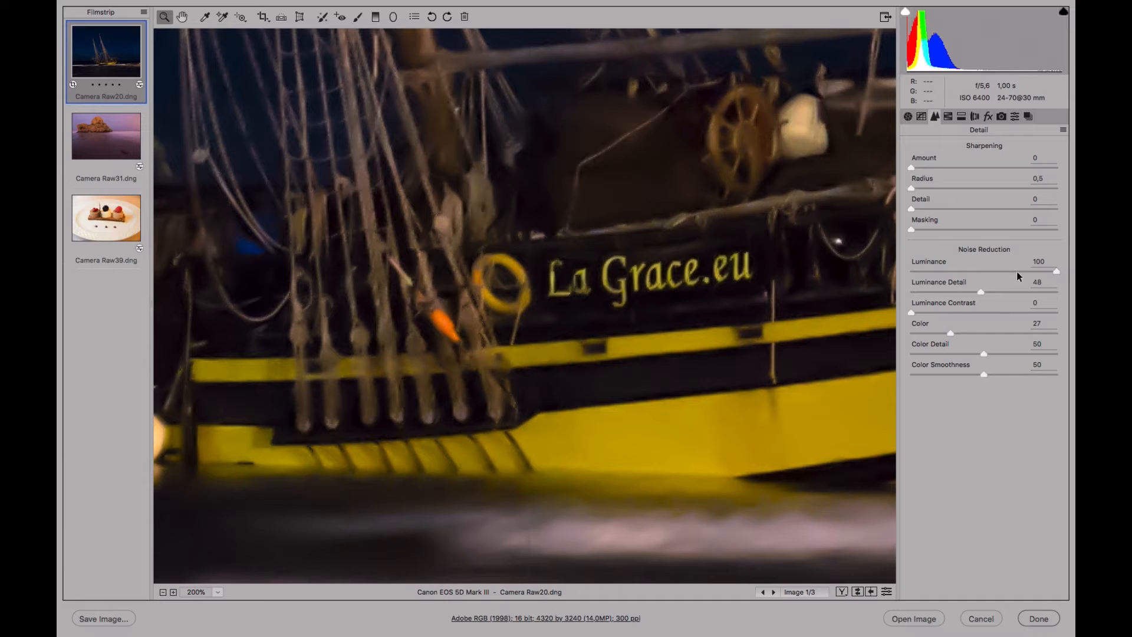
# - Set the Luminance noise reduction to 57 and the Luminance Detail to 71, judging the rigging, night sky and dark sea
pyautogui.moveTo(1024, 271); pyautogui.dragTo(994, 272)
pyautogui.moveTo(399, 173); pyautogui.dragTo(465, 435)
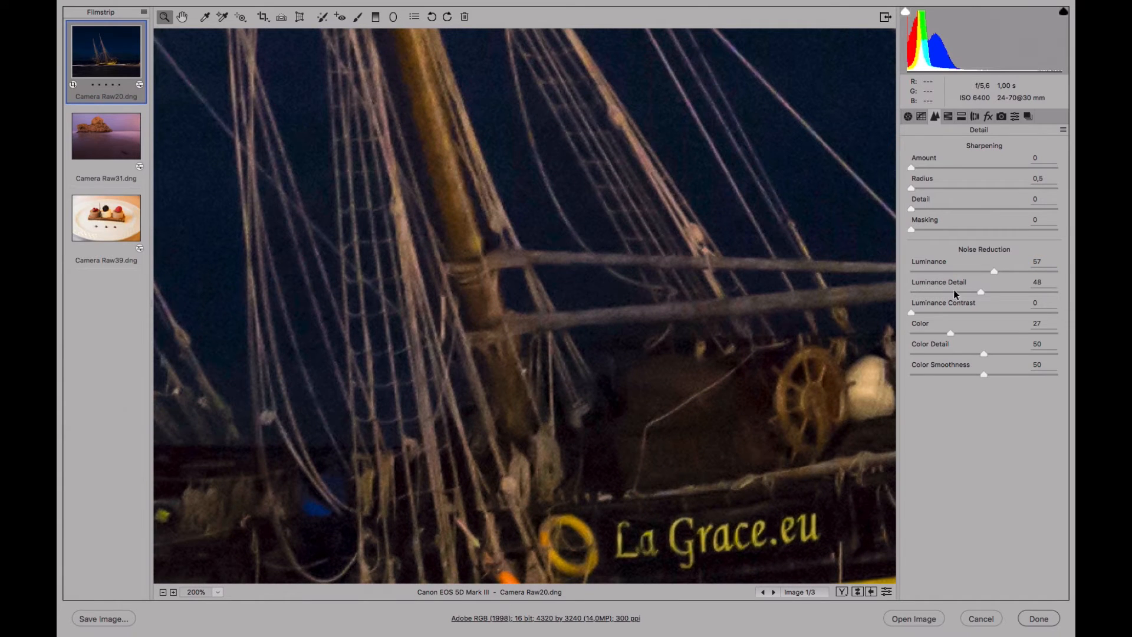
pyautogui.moveTo(996, 293); pyautogui.dragTo(1016, 293)
pyautogui.moveTo(799, 255); pyautogui.dragTo(362, 290)
pyautogui.moveTo(693, 240); pyautogui.dragTo(350, 326)
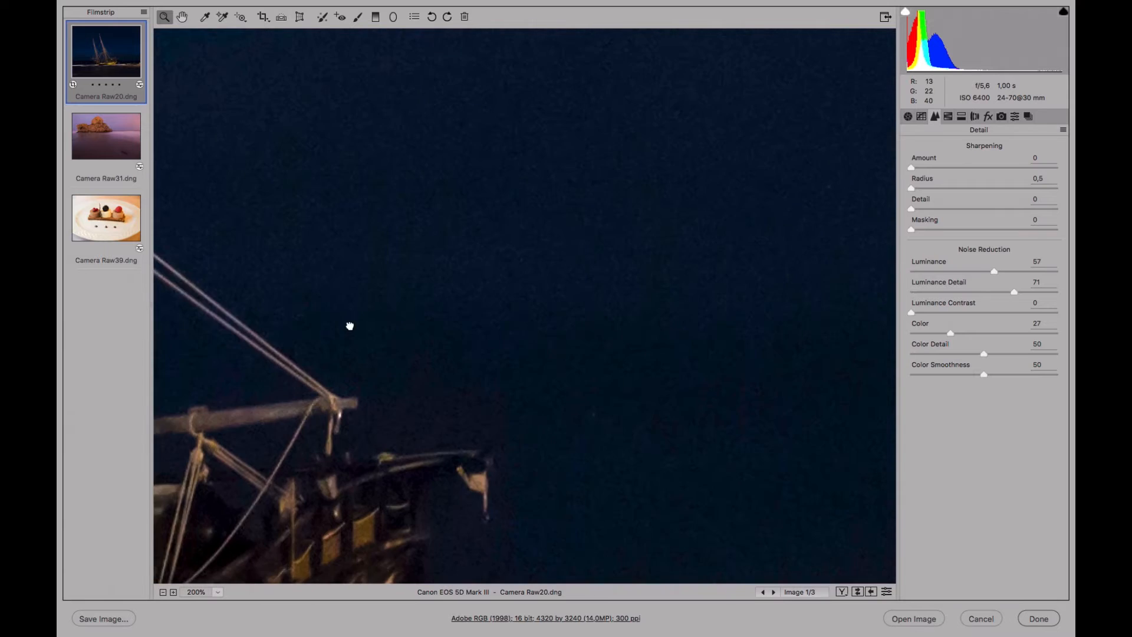
pyautogui.moveTo(594, 317); pyautogui.dragTo(516, 182)
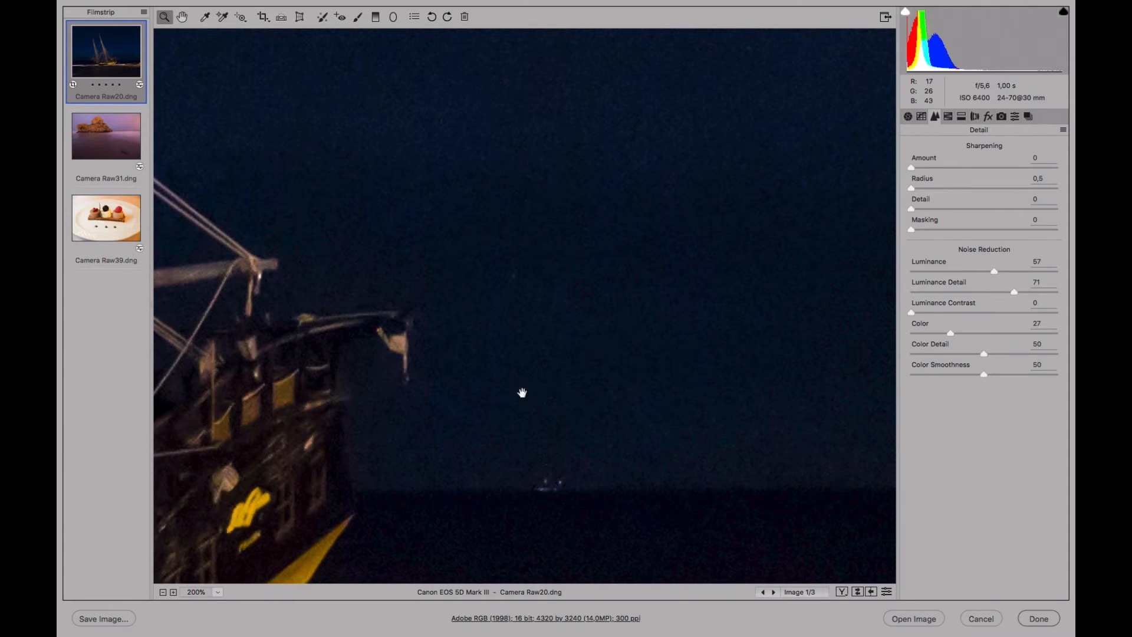
pyautogui.moveTo(414, 417); pyautogui.dragTo(452, 227)
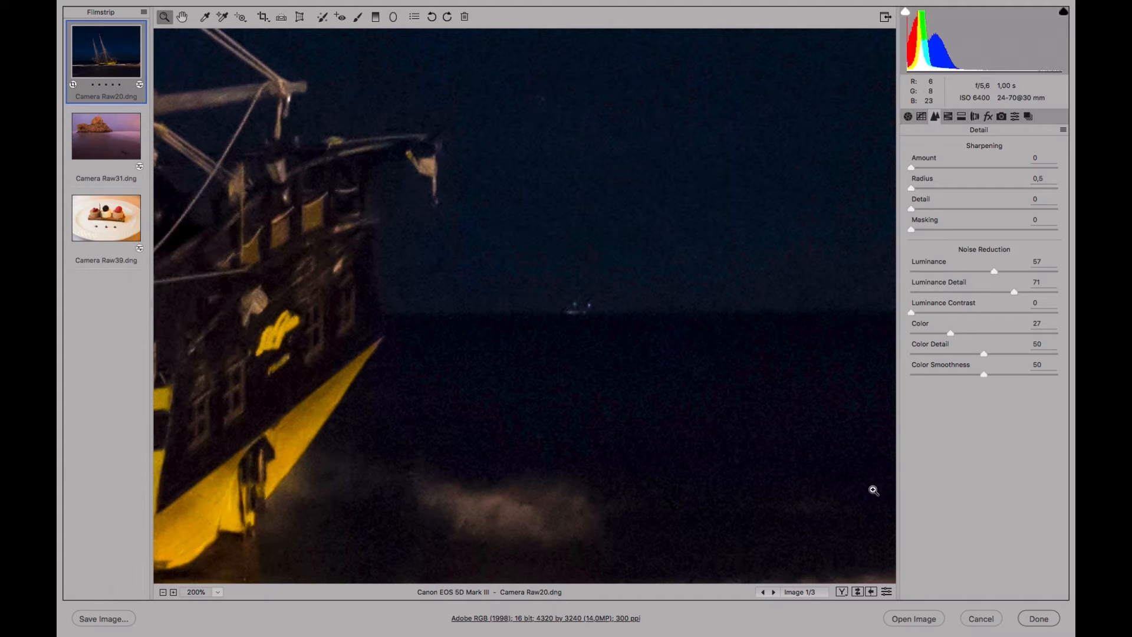
# - Compare the stern, hull and waves with and without the Detail adjustments at 200% magnification
pyautogui.click(888, 592)
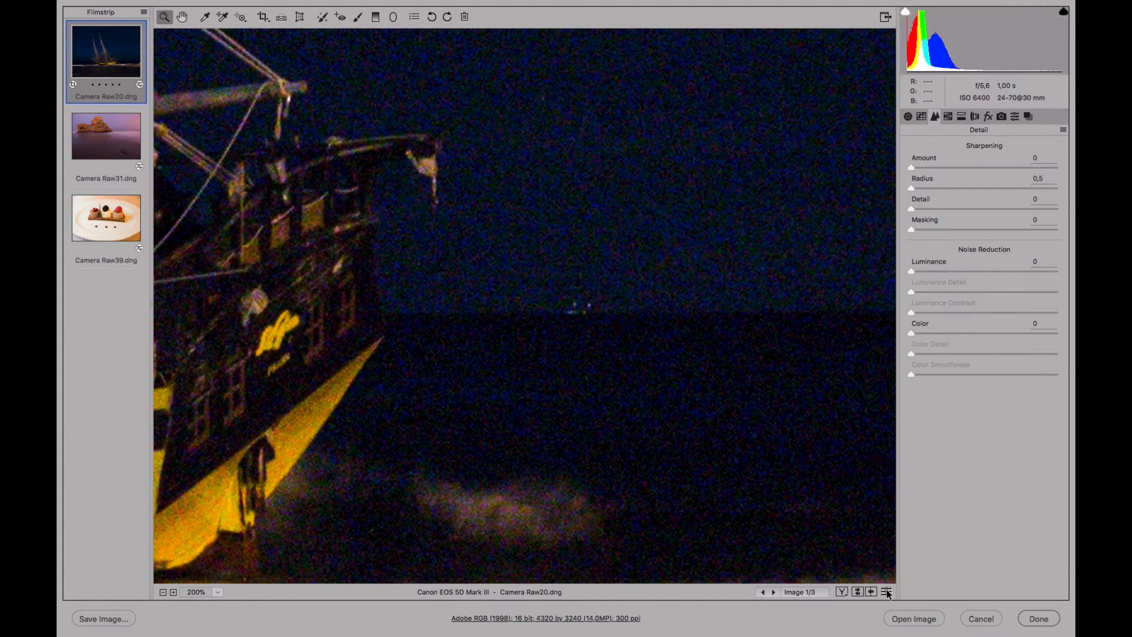
pyautogui.click(887, 591)
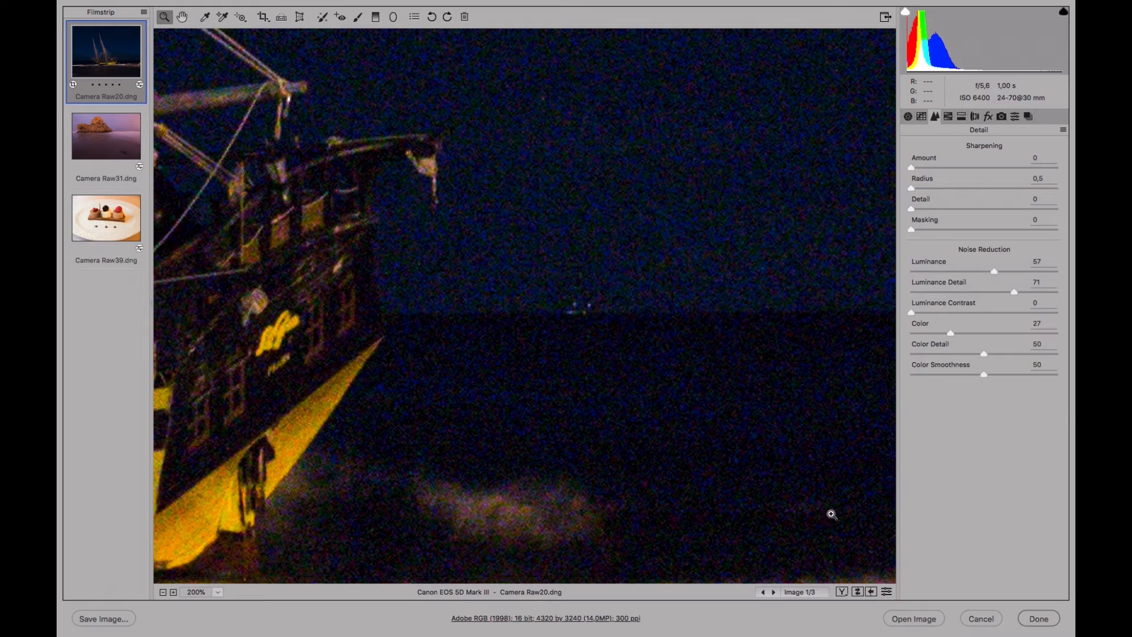
pyautogui.moveTo(389, 473); pyautogui.dragTo(770, 296)
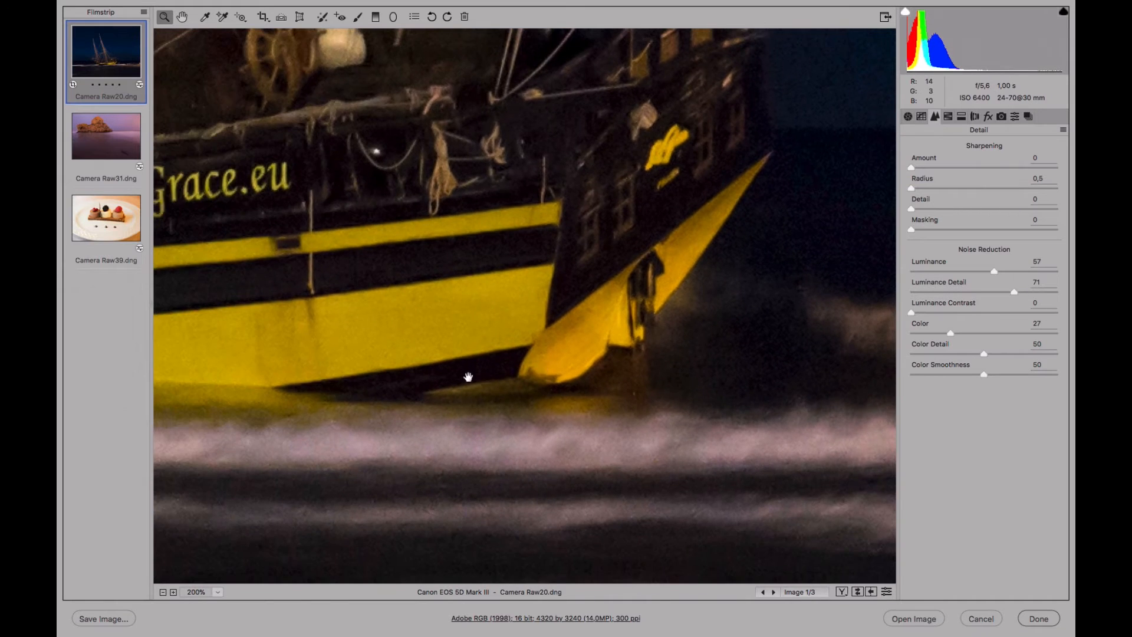
pyautogui.moveTo(468, 377); pyautogui.dragTo(752, 386)
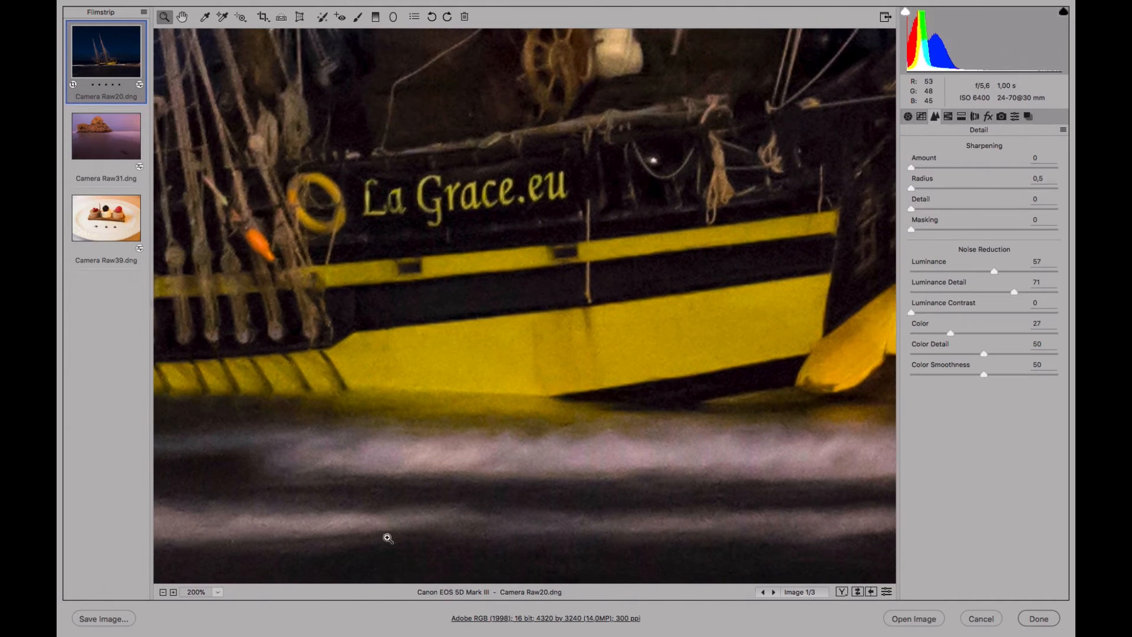
pyautogui.click(888, 591)
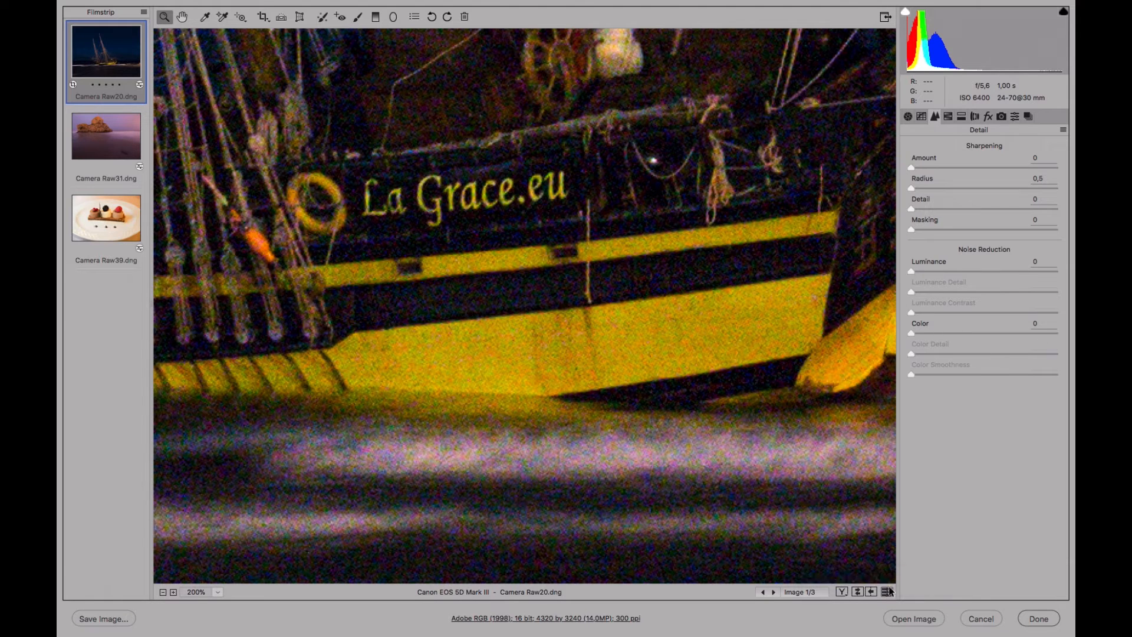
pyautogui.click(889, 592)
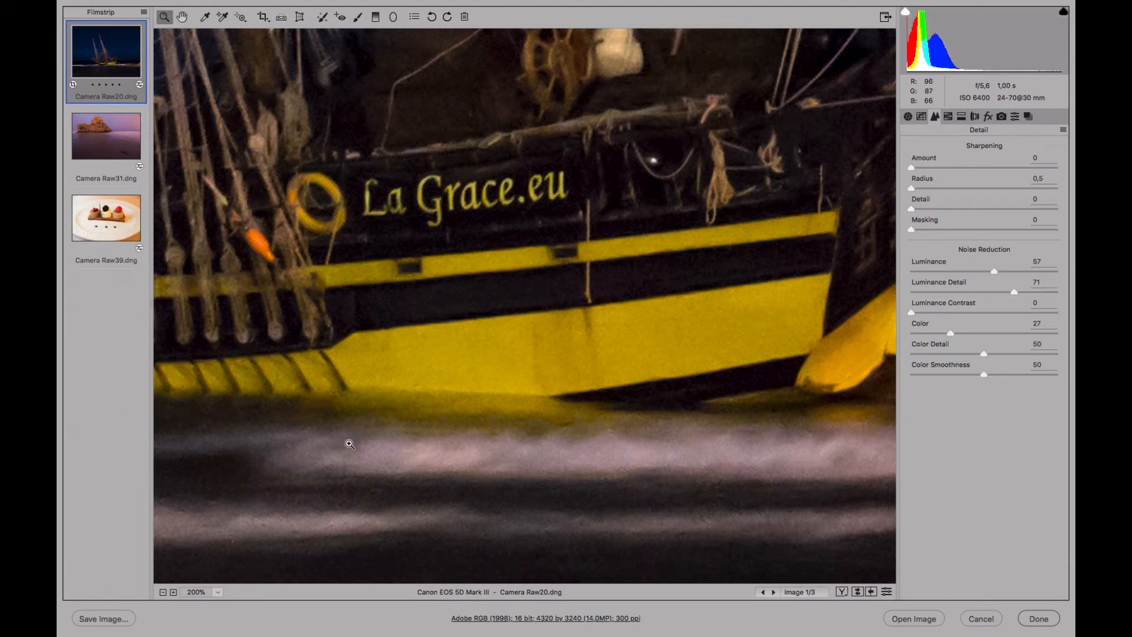
# - Compare the whole hull and rigging with and without the Detail adjustments at 100% magnification
pyautogui.click(222, 595)
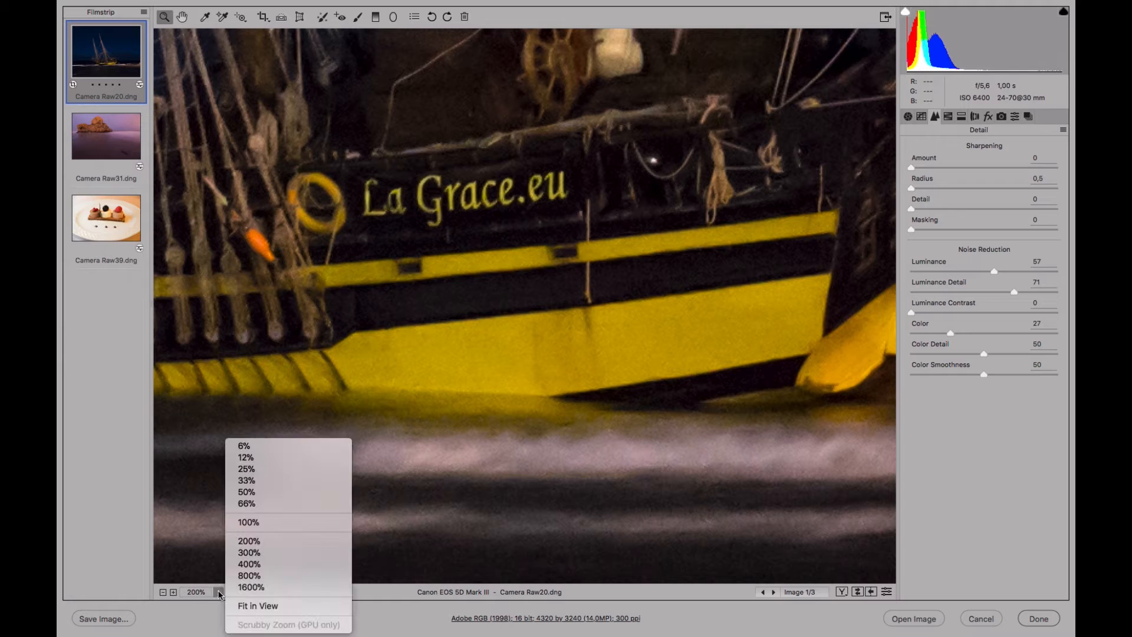
pyautogui.click(245, 523)
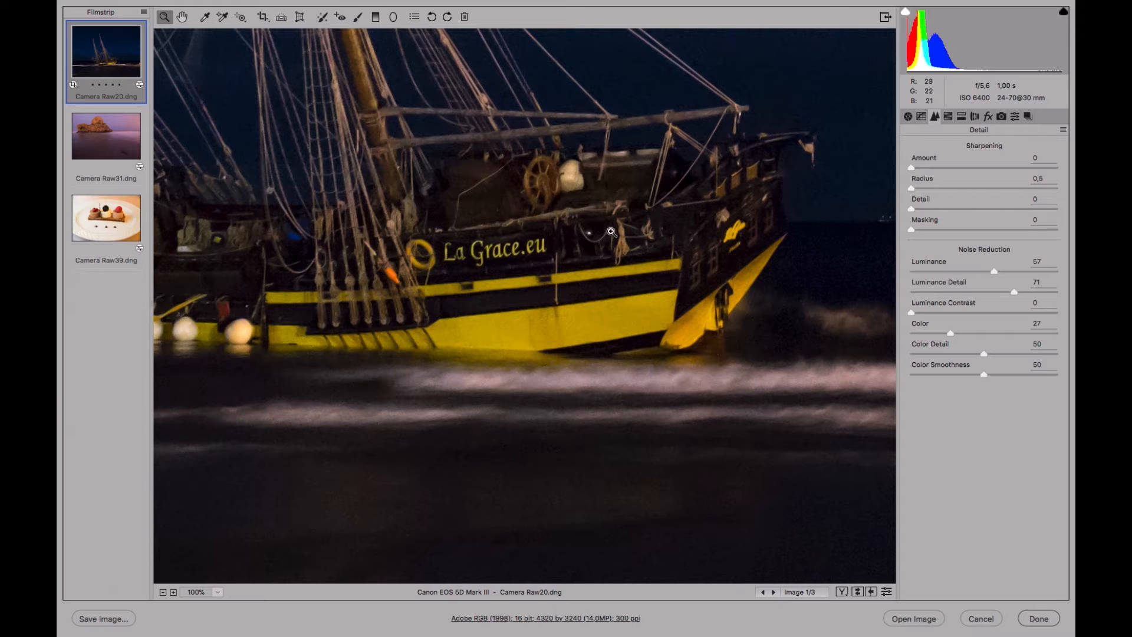
pyautogui.moveTo(490, 292); pyautogui.dragTo(701, 435)
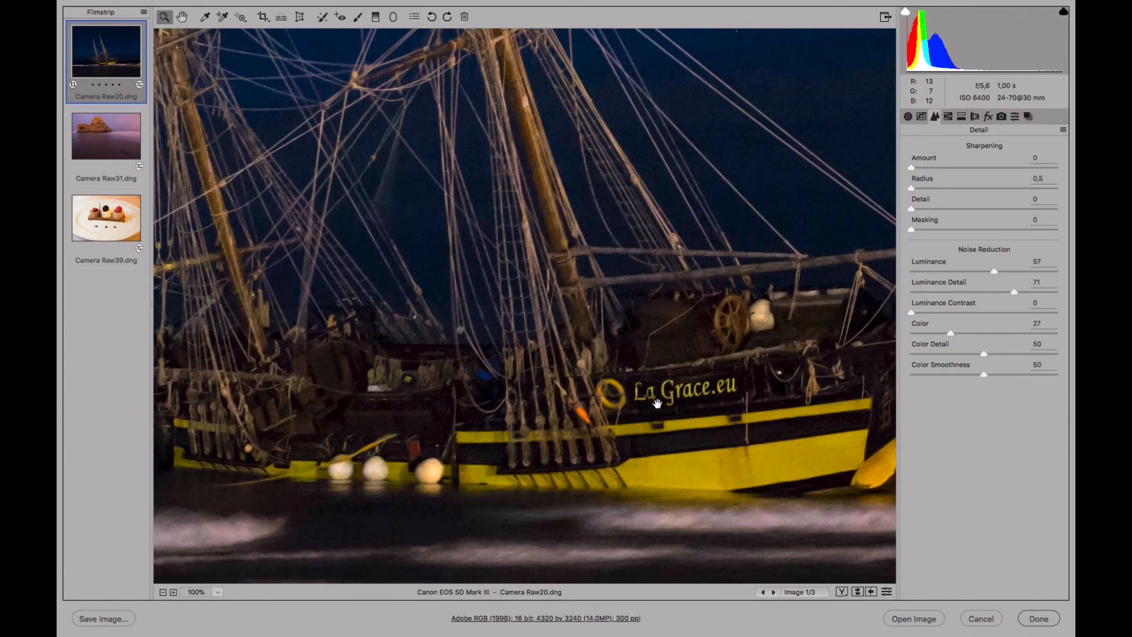
pyautogui.click(888, 593)
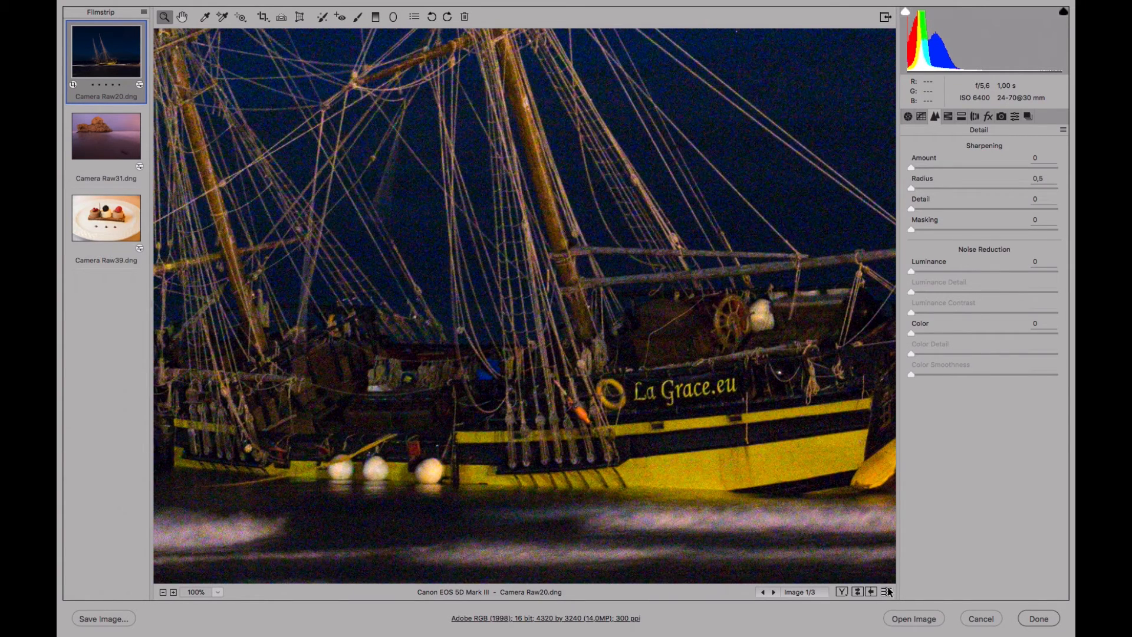
pyautogui.click(889, 592)
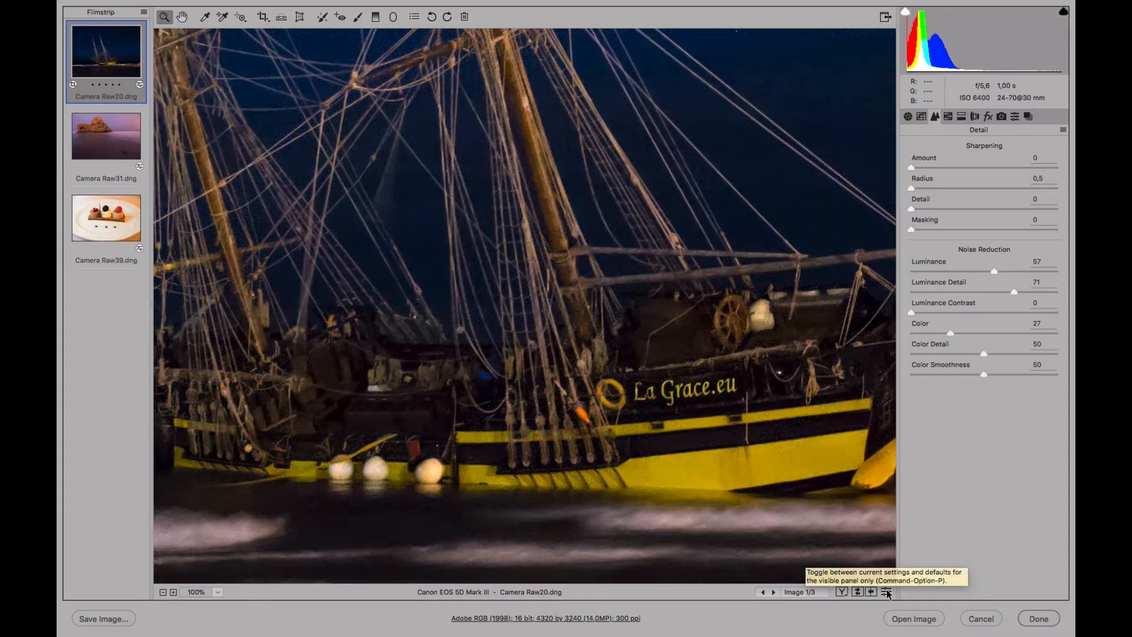
pyautogui.click(887, 592)
pyautogui.click(888, 592)
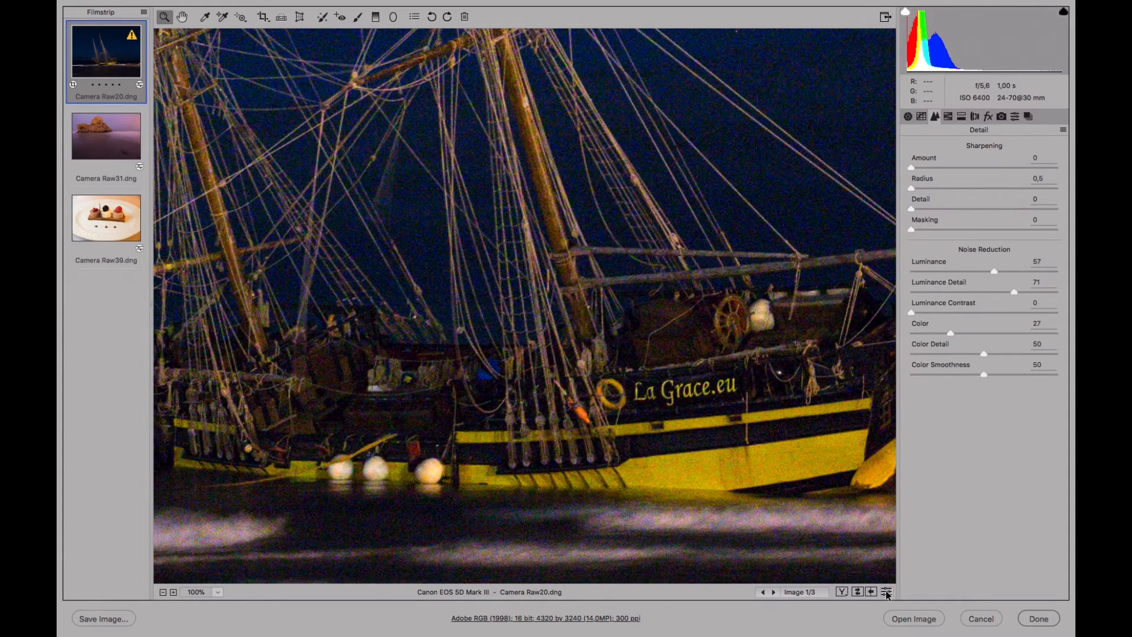
pyautogui.click(888, 592)
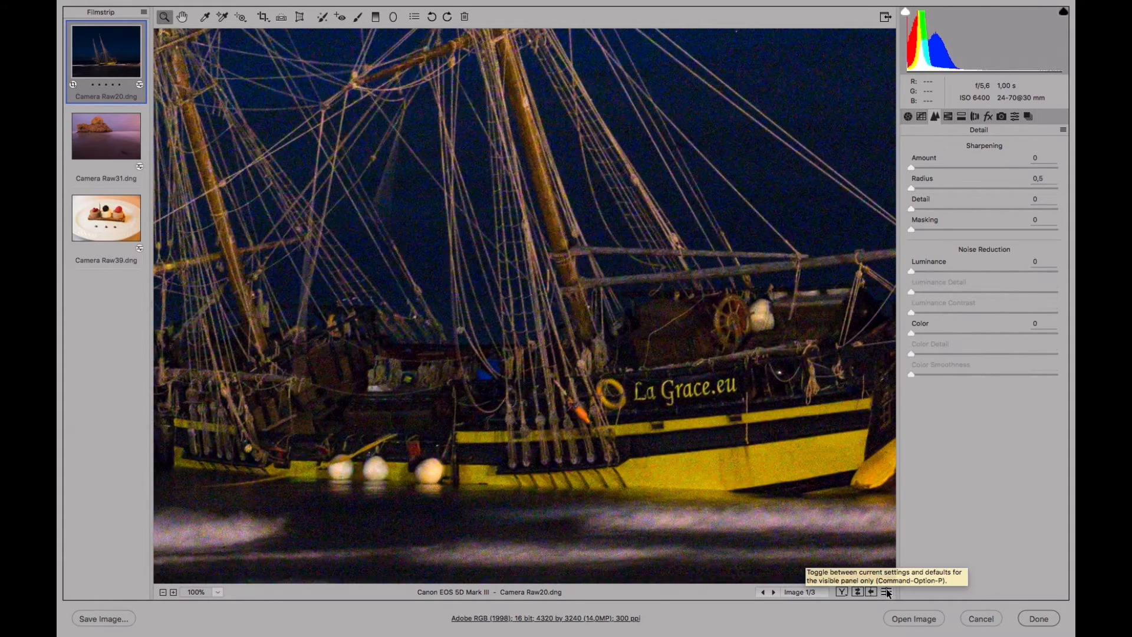
pyautogui.click(889, 592)
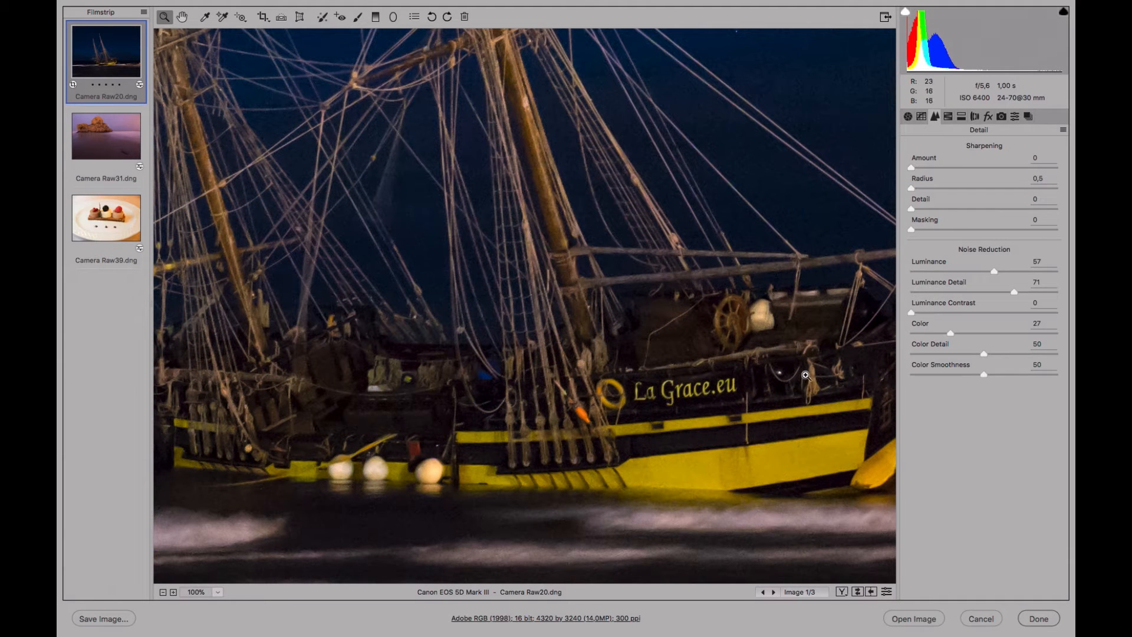
# - Examine the noise-reduced stern, horizon, waves, hull and rigging across the ship photo at 100% magnification
pyautogui.moveTo(783, 359); pyautogui.dragTo(505, 360)
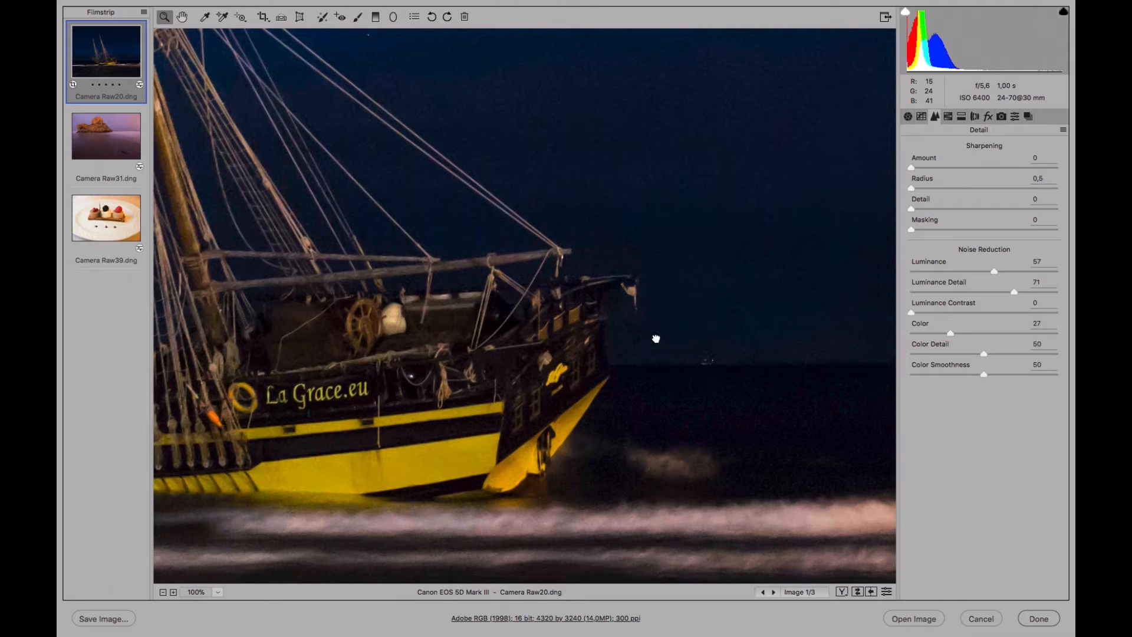
pyautogui.moveTo(656, 338); pyautogui.dragTo(430, 319)
pyautogui.moveTo(397, 450); pyautogui.dragTo(639, 255)
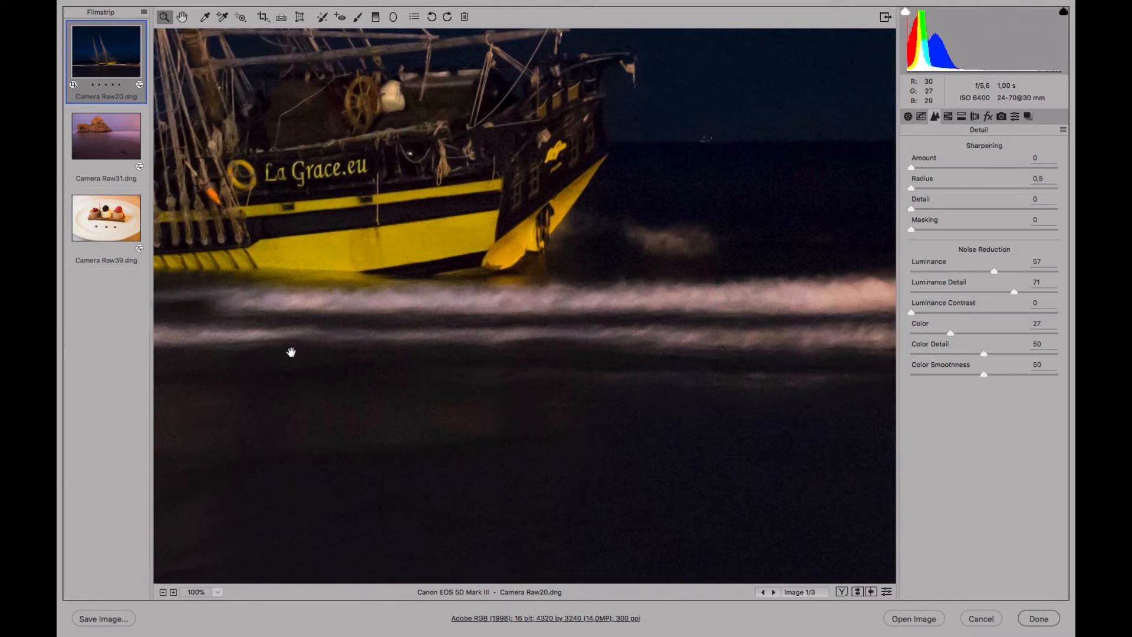
pyautogui.moveTo(277, 333); pyautogui.dragTo(761, 398)
pyautogui.moveTo(328, 337); pyautogui.dragTo(655, 445)
pyautogui.moveTo(590, 393); pyautogui.dragTo(299, 428)
pyautogui.moveTo(833, 382); pyautogui.dragTo(401, 403)
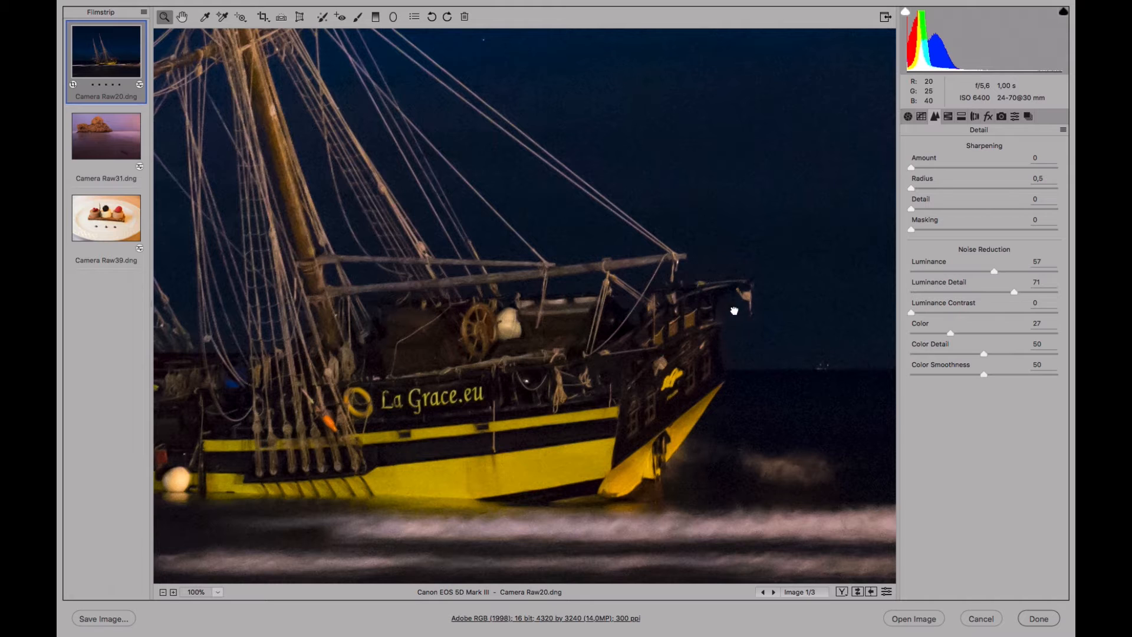
pyautogui.moveTo(733, 309); pyautogui.dragTo(815, 247)
pyautogui.moveTo(481, 317); pyautogui.dragTo(752, 360)
pyautogui.moveTo(553, 325); pyautogui.dragTo(601, 340)
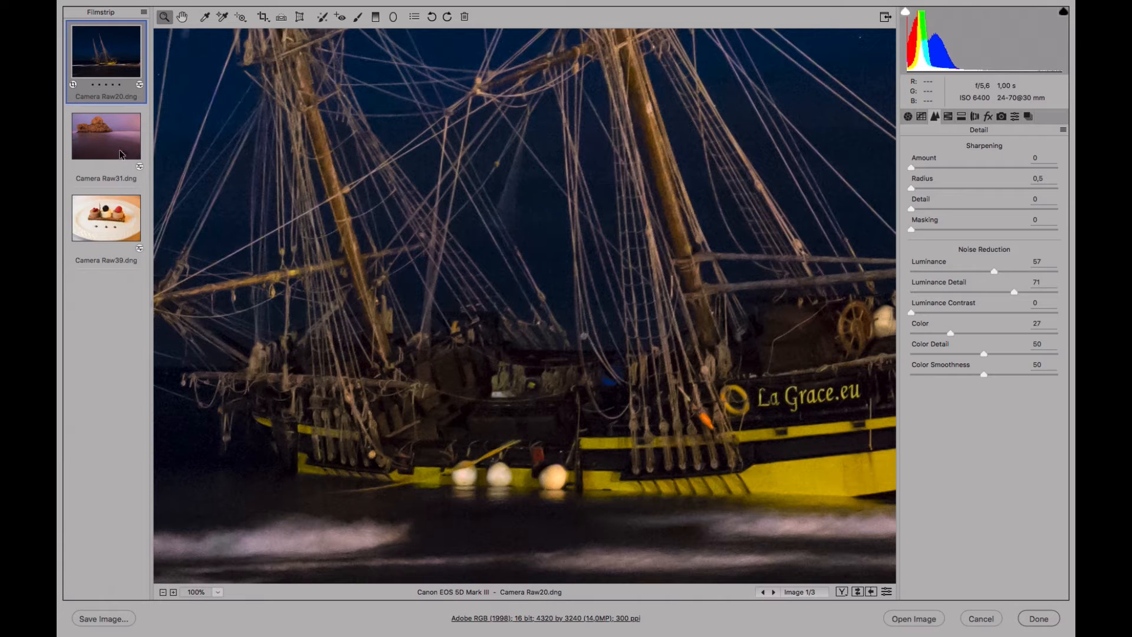
# - Switch to Camera Raw31.dng and set its Exposure to +0,65 and Shadows to +45
pyautogui.click(123, 145)
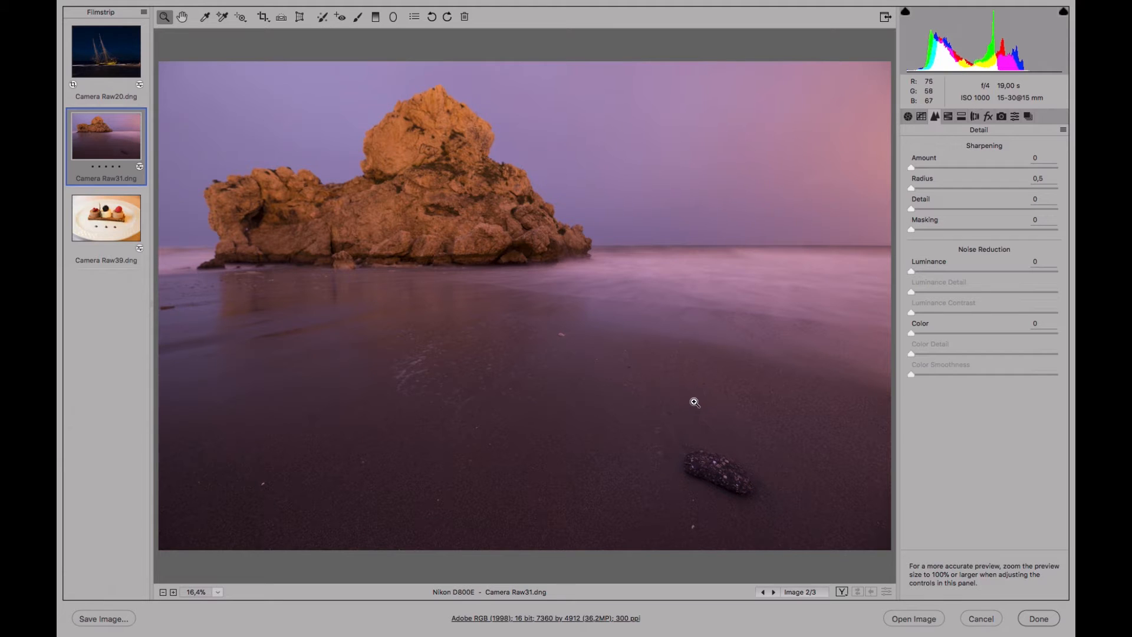
pyautogui.click(908, 117)
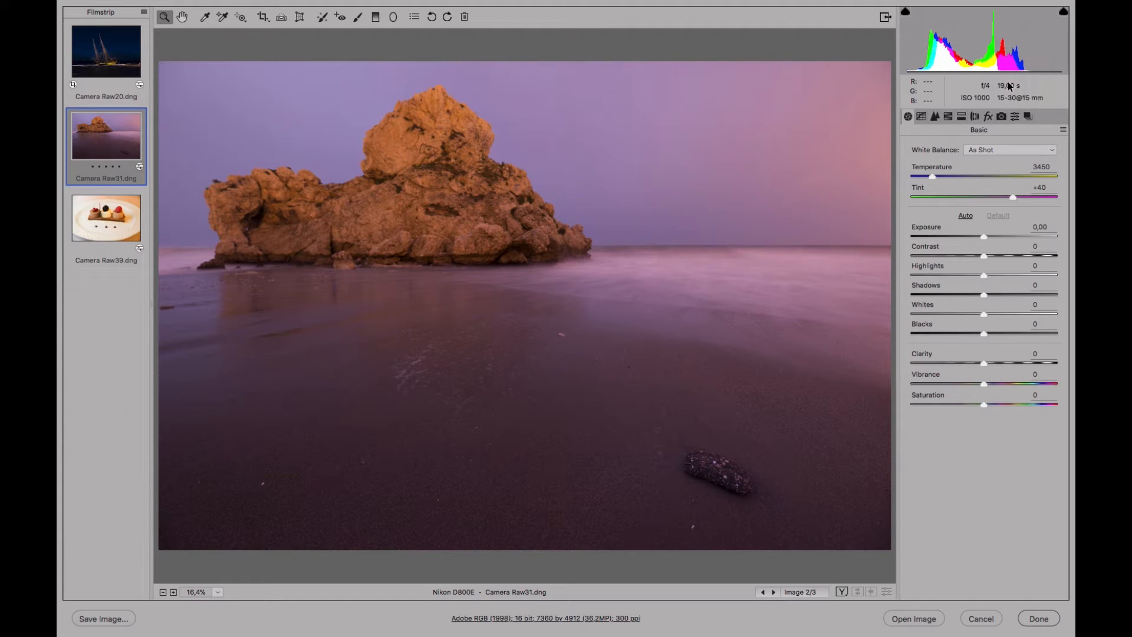
pyautogui.moveTo(984, 237); pyautogui.dragTo(994, 236)
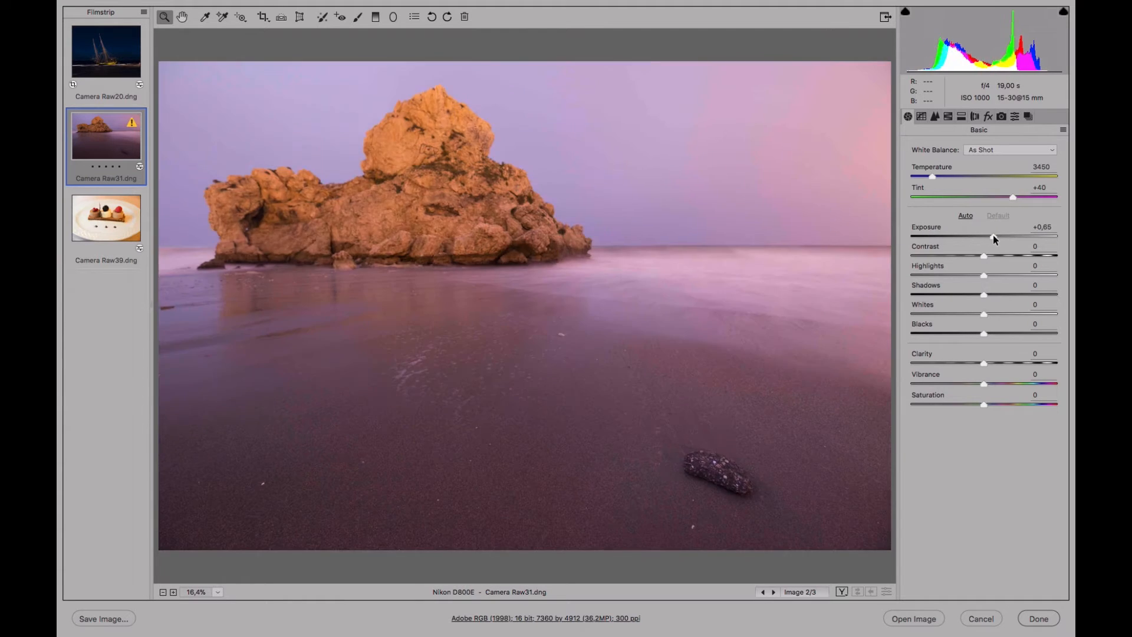
pyautogui.moveTo(997, 294); pyautogui.dragTo(1017, 294)
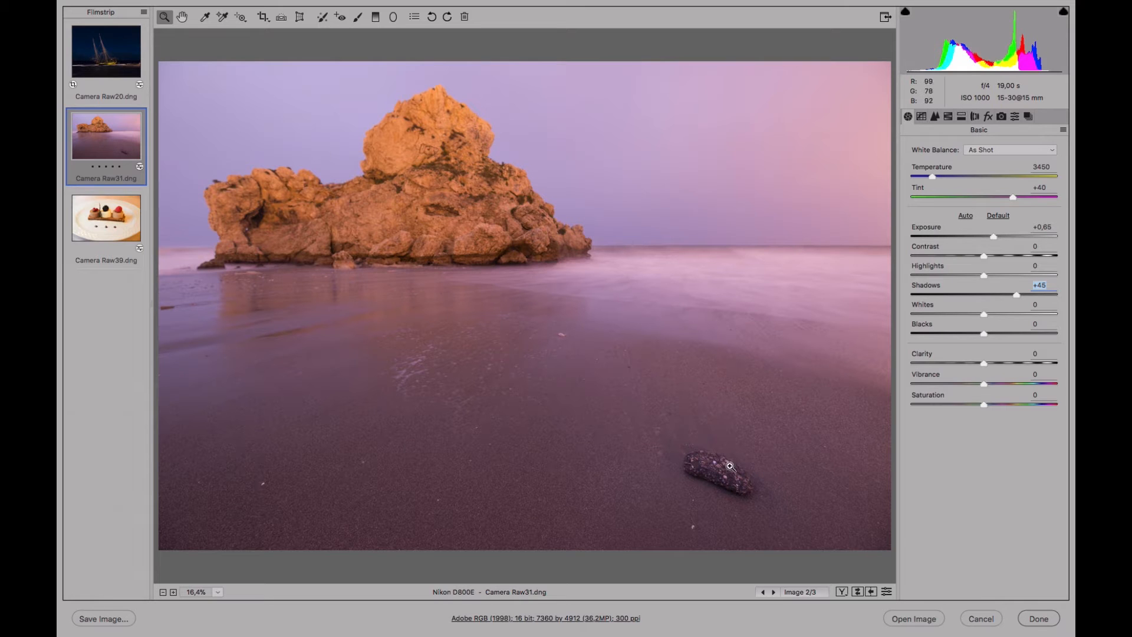
# - Examine the noise on the coastal rock's base and the waterline at up to 200% magnification
pyautogui.click(473, 262)
pyautogui.click(479, 272)
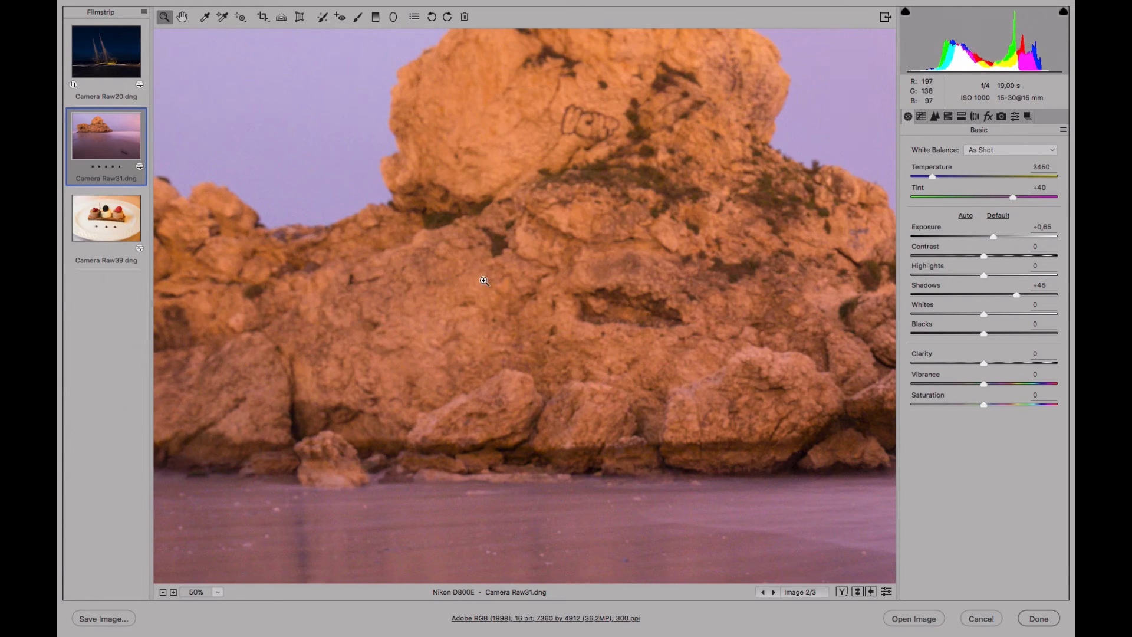
pyautogui.click(744, 475)
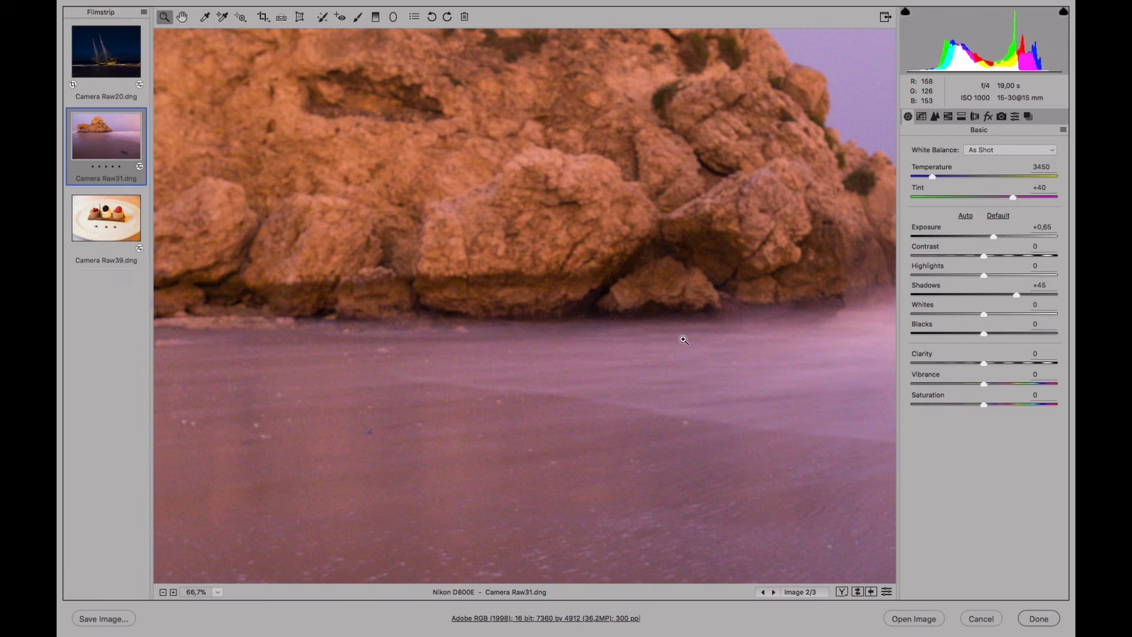
pyautogui.click(663, 351)
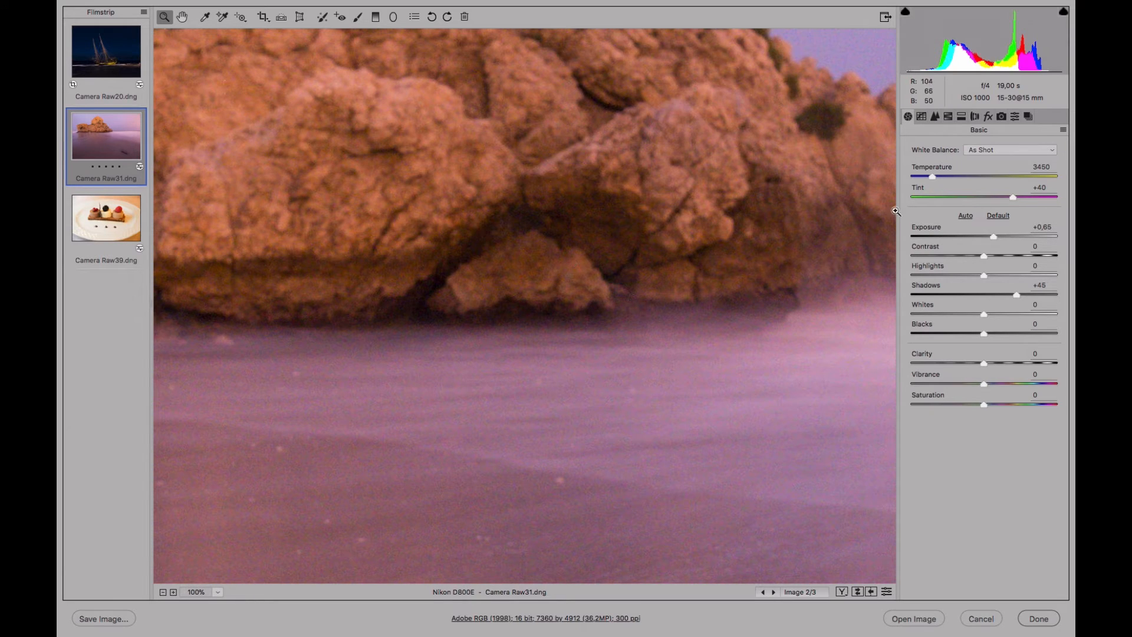
pyautogui.click(935, 117)
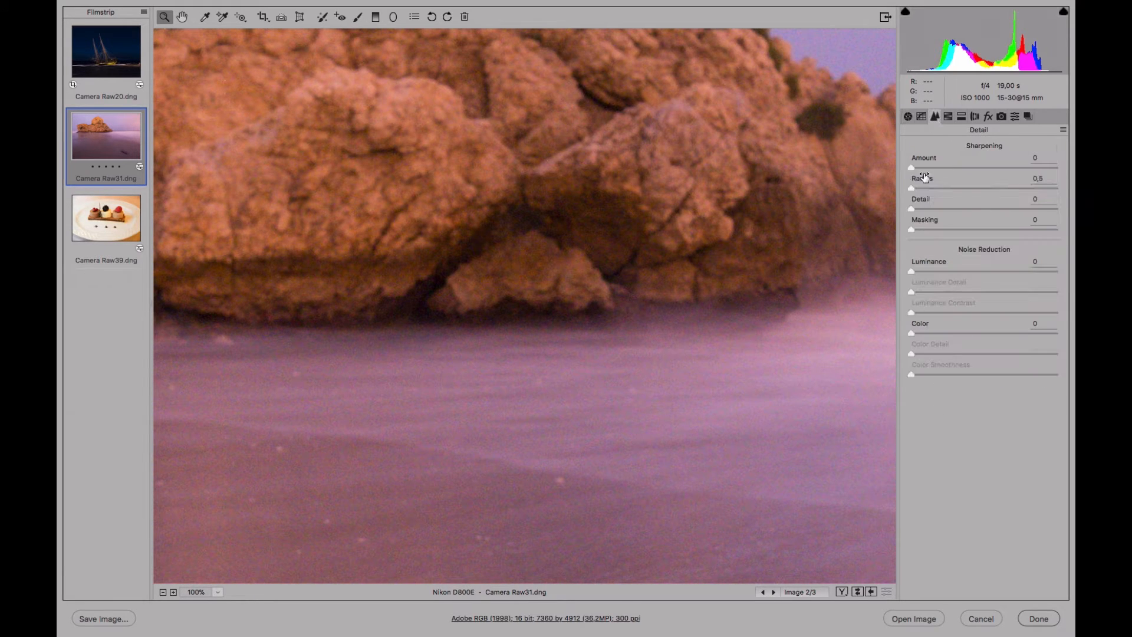
pyautogui.click(909, 117)
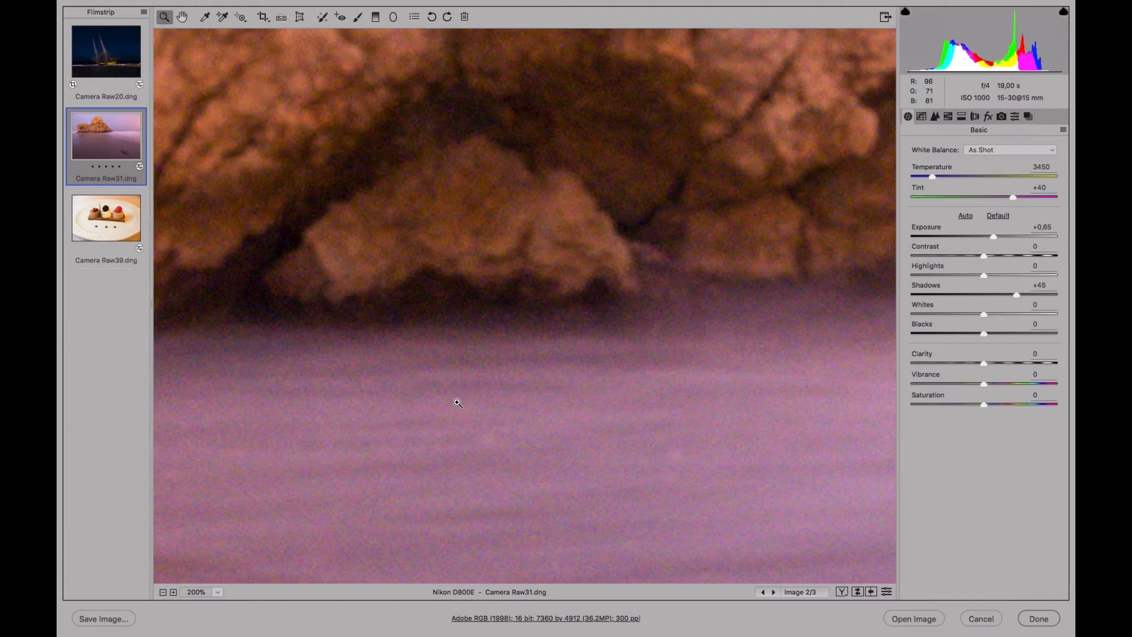
pyautogui.click(546, 330)
# - Examine the noise across the wet sand, the blurred sea, the horizon and the sky at 200% magnification
pyautogui.moveTo(627, 494); pyautogui.dragTo(433, 253)
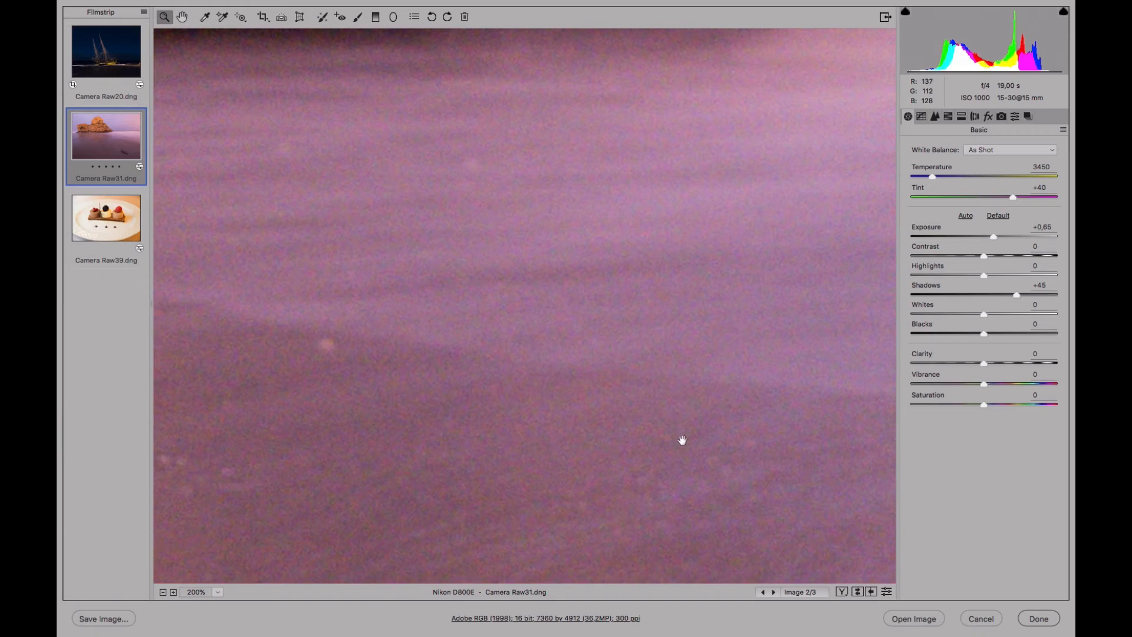
pyautogui.moveTo(680, 443); pyautogui.dragTo(365, 244)
pyautogui.moveTo(728, 389); pyautogui.dragTo(367, 236)
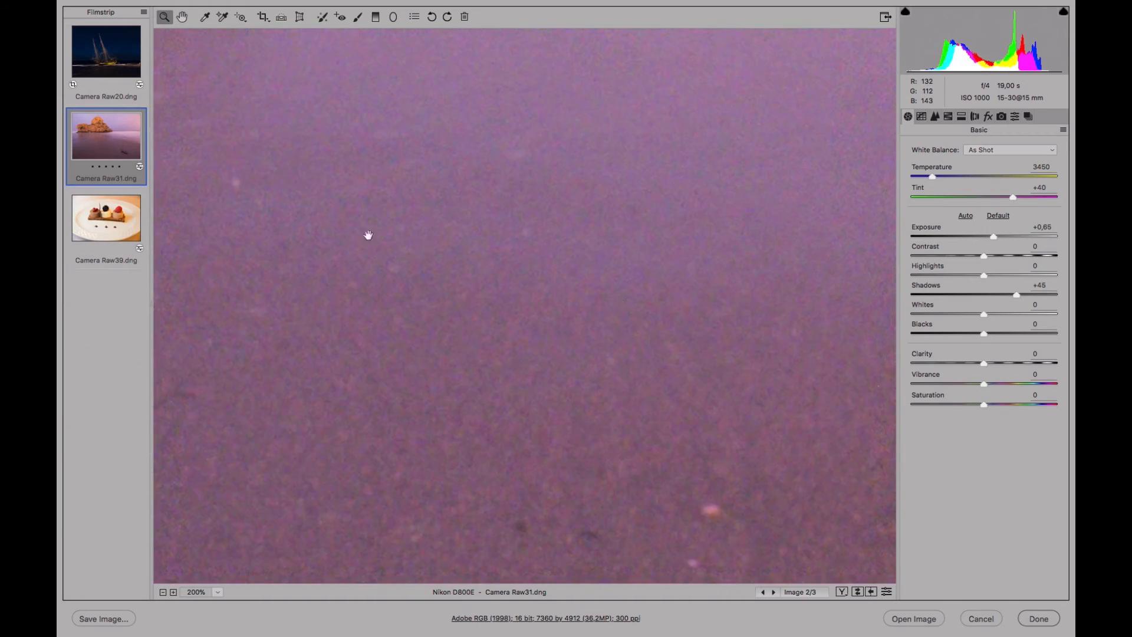
pyautogui.moveTo(721, 364); pyautogui.dragTo(351, 248)
pyautogui.moveTo(558, 236); pyautogui.dragTo(487, 440)
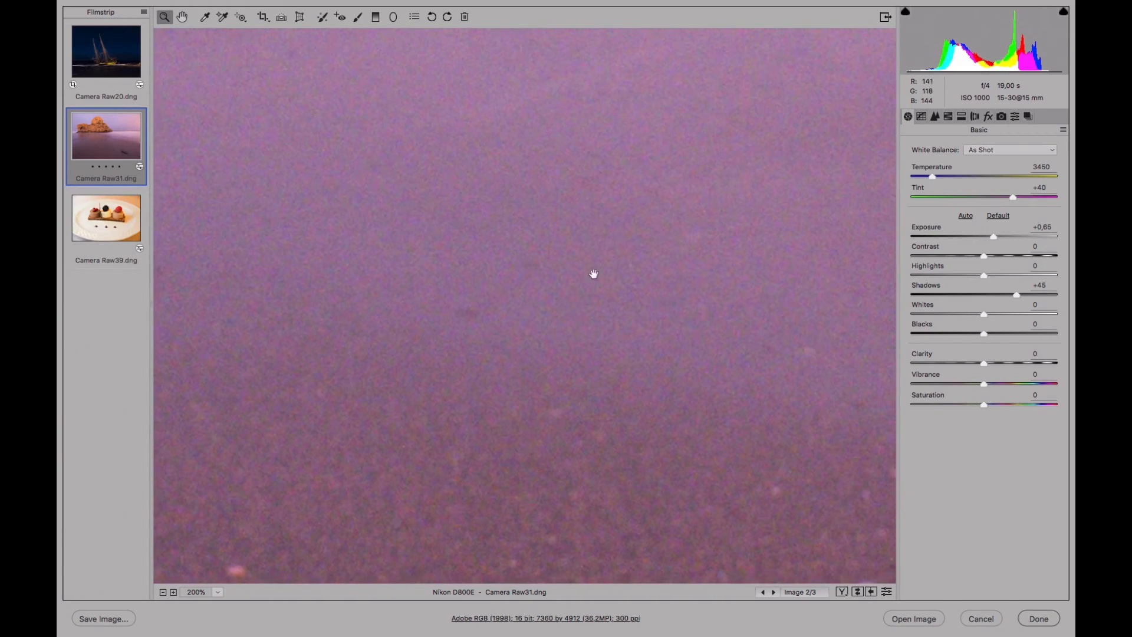
pyautogui.moveTo(668, 257); pyautogui.dragTo(561, 395)
pyautogui.moveTo(692, 239); pyautogui.dragTo(487, 499)
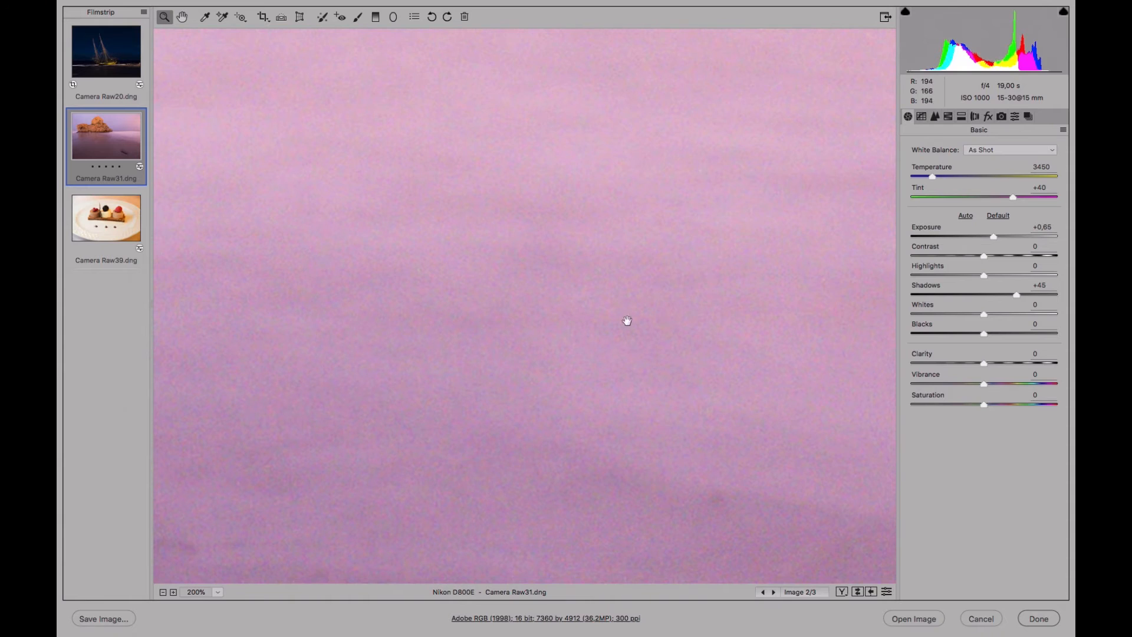
pyautogui.moveTo(753, 142); pyautogui.dragTo(589, 474)
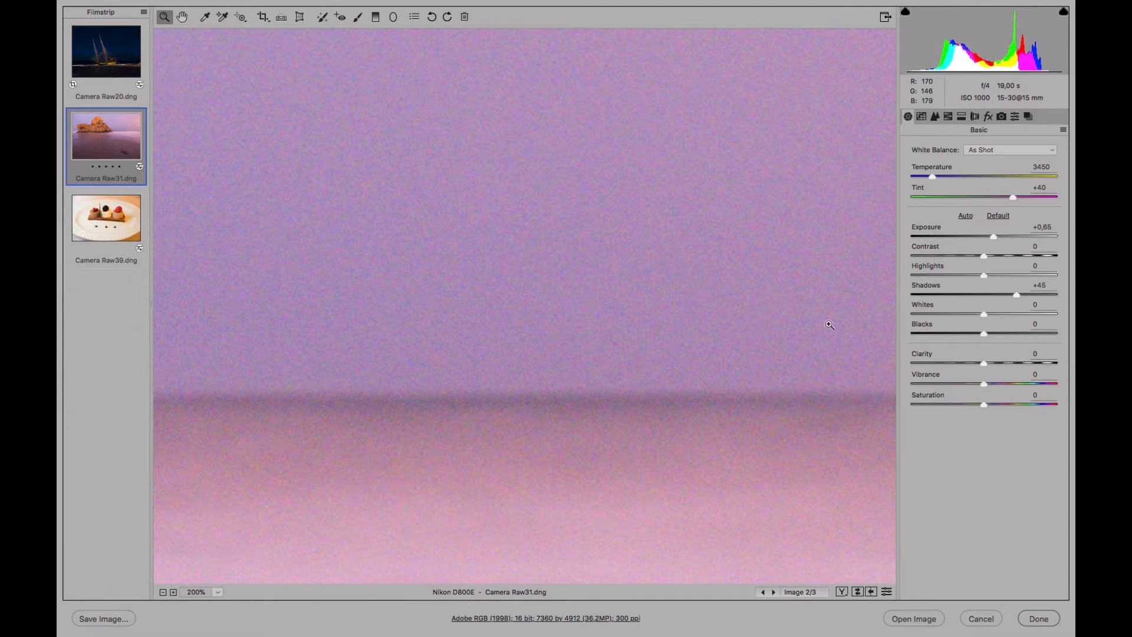
# - Fit the photo in view and set Contrast to +28, Tint to +22 and Temperature to 3050
pyautogui.click(217, 592)
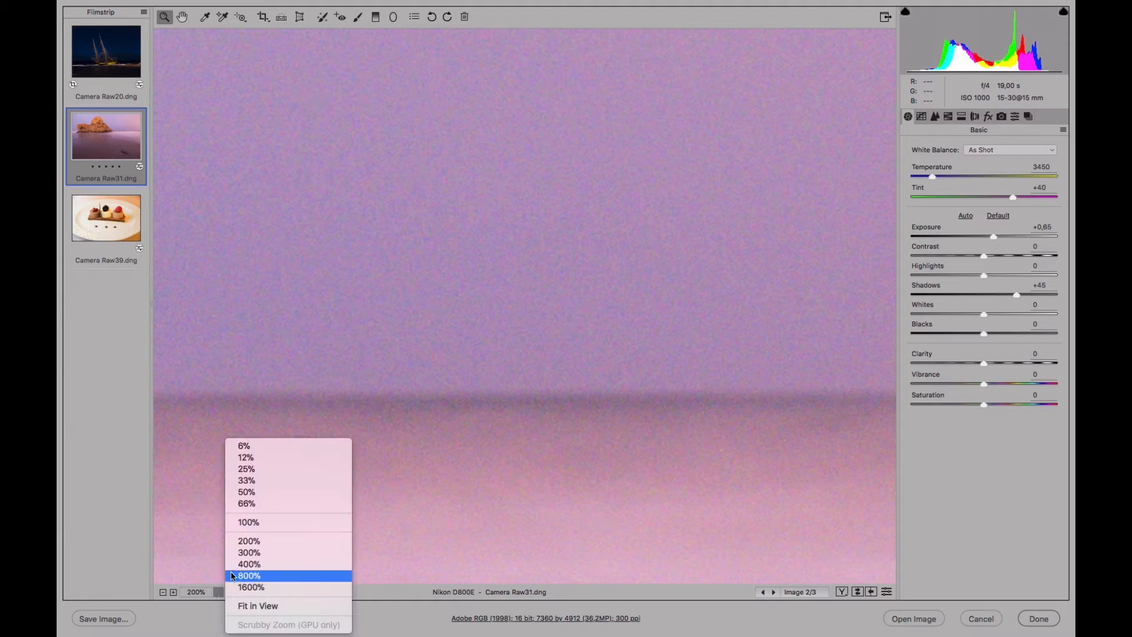
pyautogui.click(246, 607)
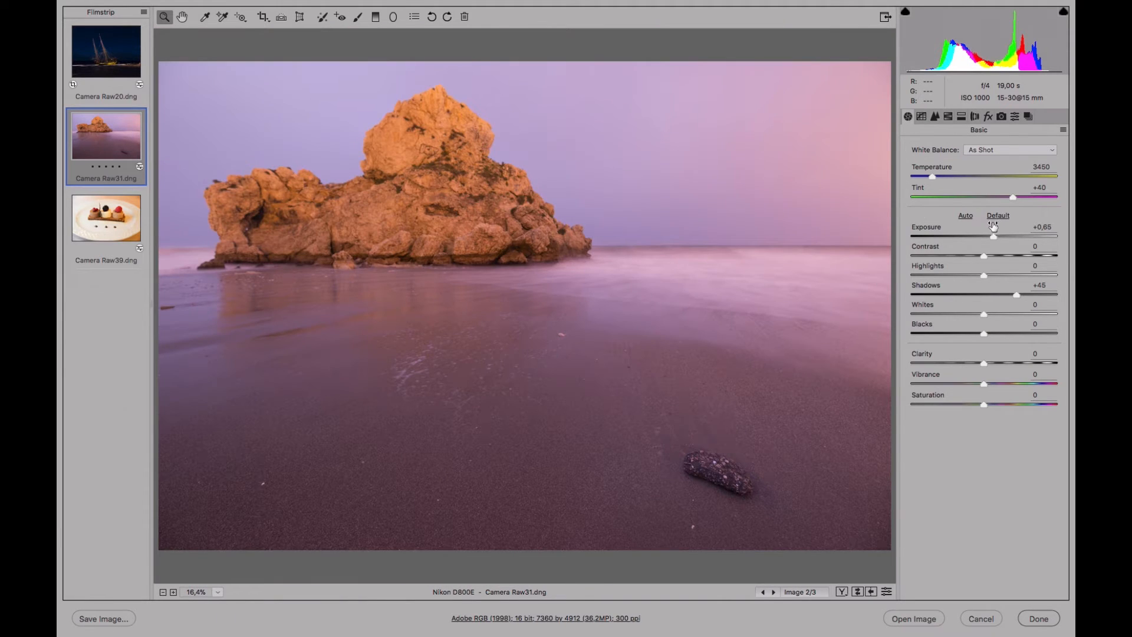
pyautogui.moveTo(993, 254); pyautogui.dragTo(1004, 253)
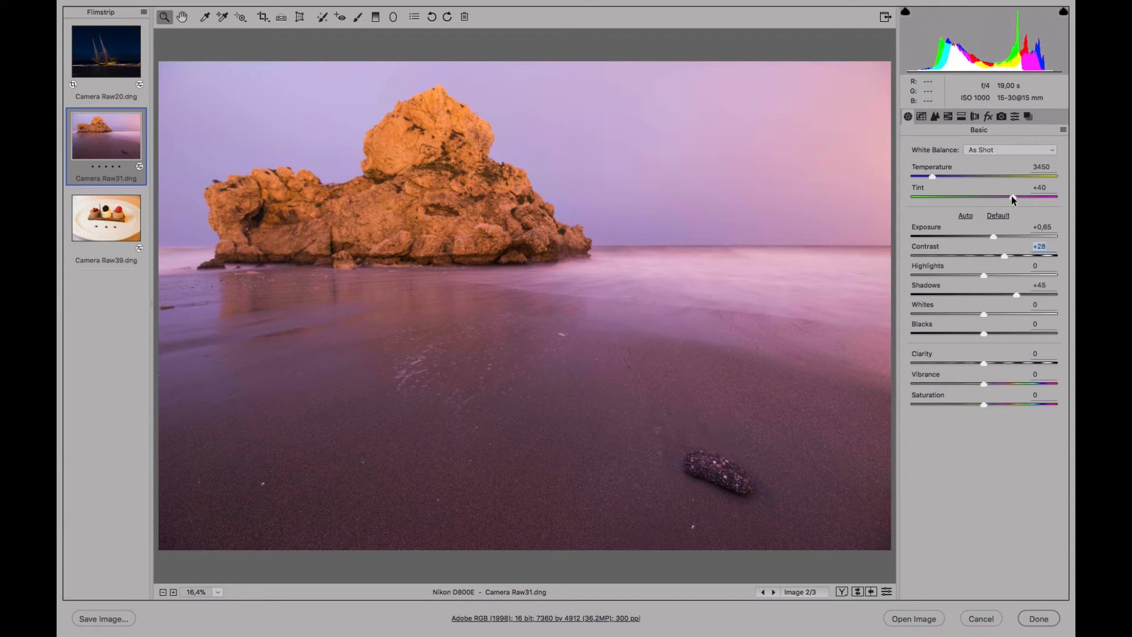
pyautogui.moveTo(1011, 196); pyautogui.dragTo(1000, 197)
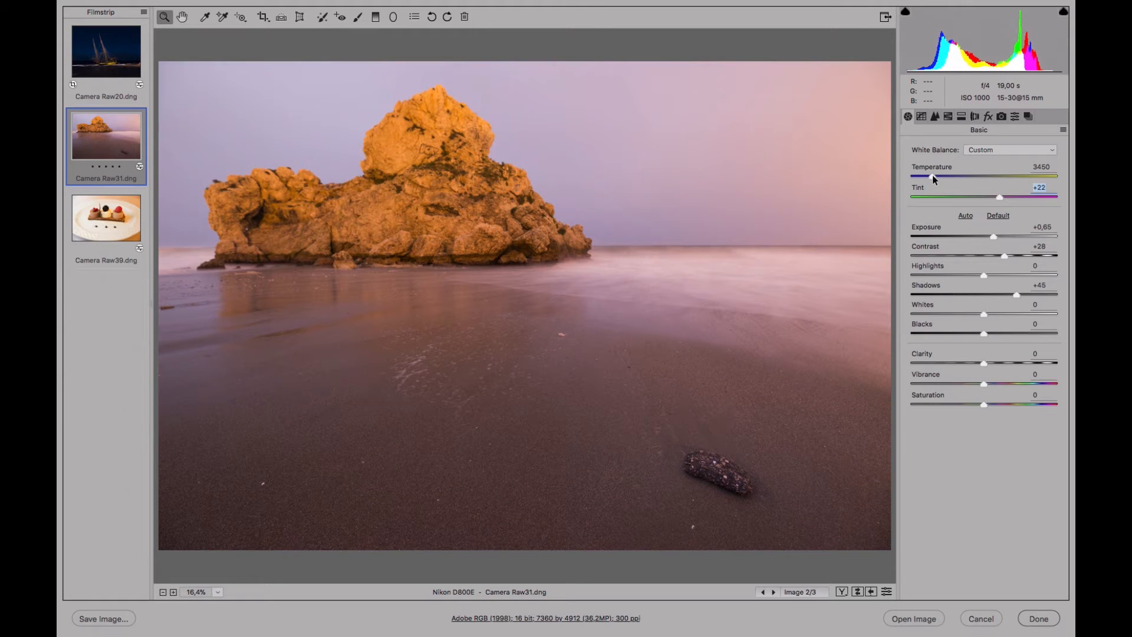
pyautogui.moveTo(932, 176); pyautogui.dragTo(926, 177)
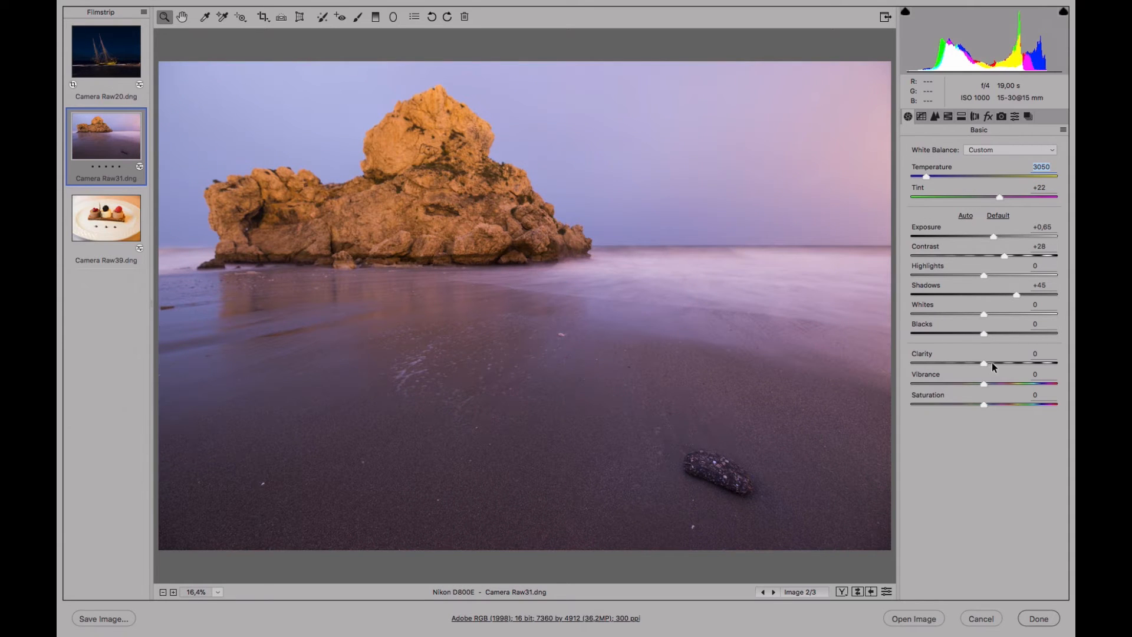
# - Set Clarity to +35, Whites to +27, Highlights to +24, Blacks to -15 and Shadows to +53
pyautogui.moveTo(992, 362); pyautogui.dragTo(1009, 362)
pyautogui.moveTo(996, 316); pyautogui.dragTo(1005, 316)
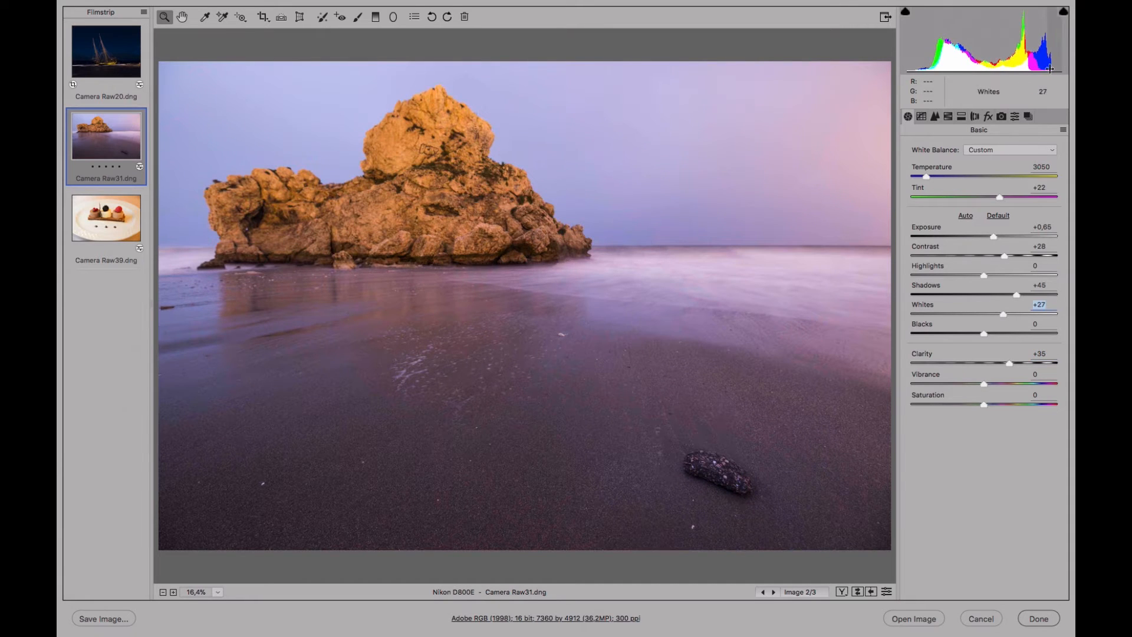
pyautogui.click(996, 274)
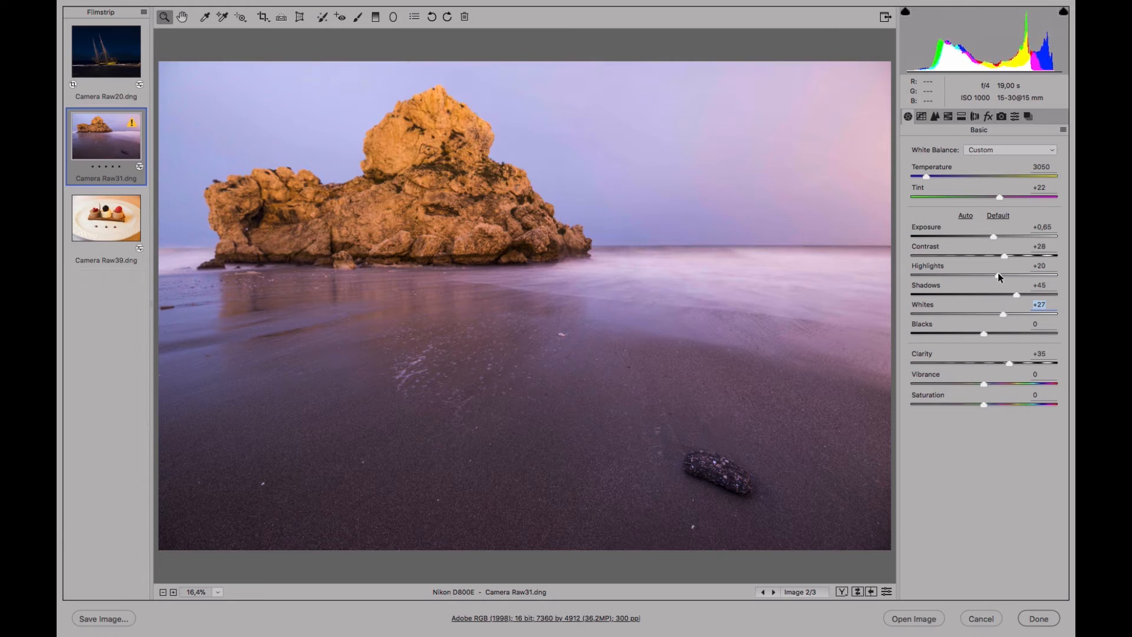
pyautogui.moveTo(998, 274); pyautogui.dragTo(1003, 281)
pyautogui.moveTo(983, 334); pyautogui.dragTo(972, 336)
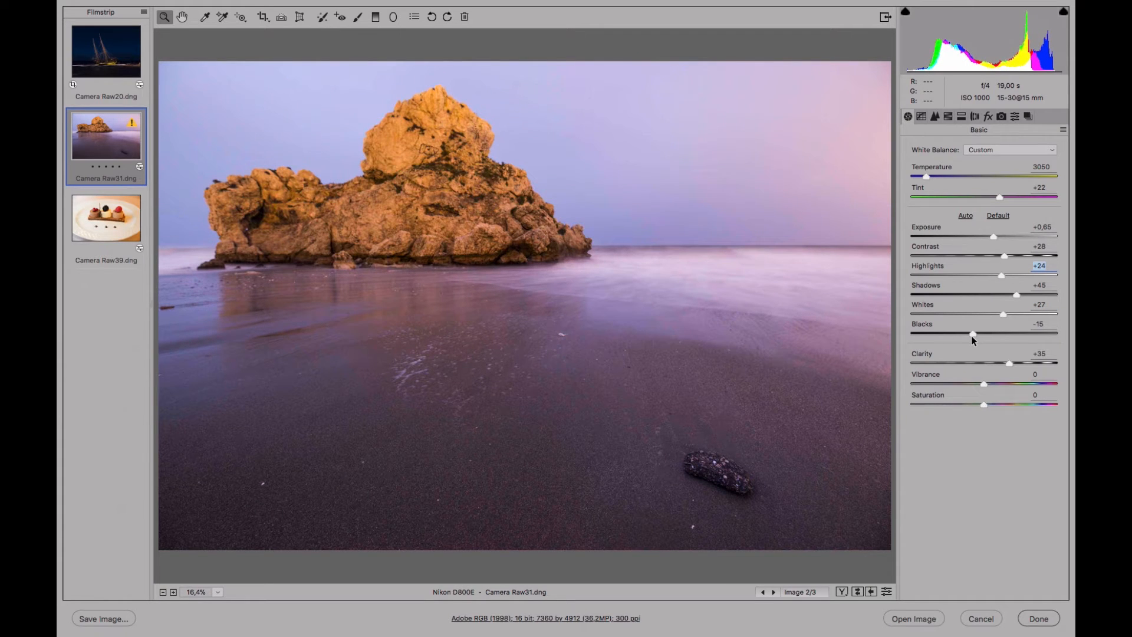
pyautogui.click(972, 334)
pyautogui.moveTo(1018, 294); pyautogui.dragTo(1024, 294)
# - Examine the noise on the dark foreground stone at increasing magnification up to 200%
pyautogui.click(720, 467)
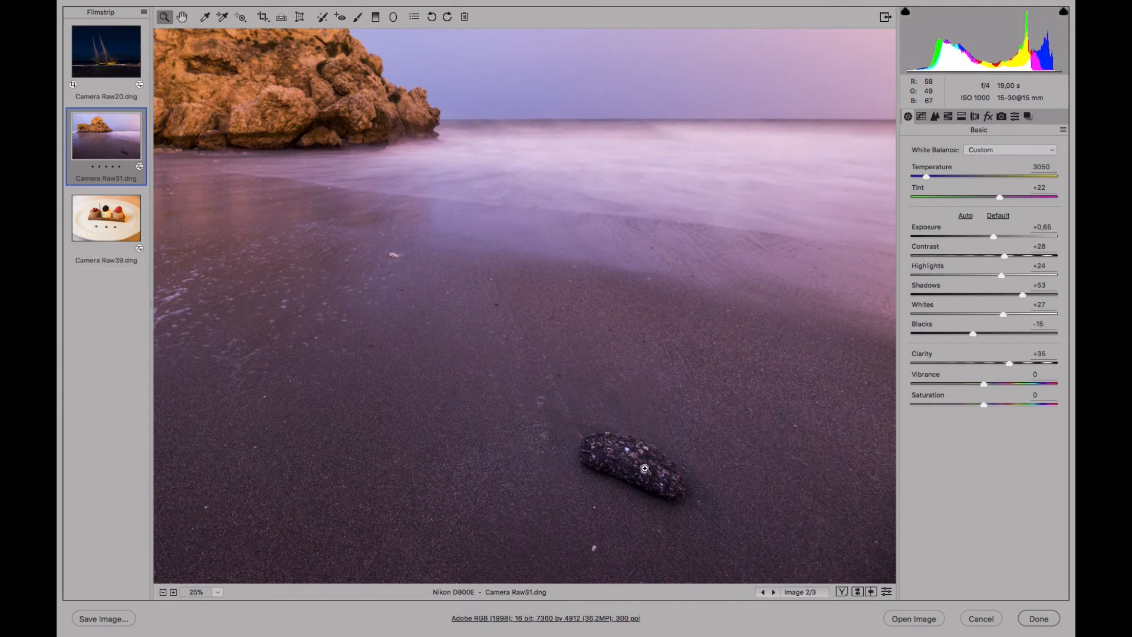
pyautogui.click(642, 442)
pyautogui.click(555, 434)
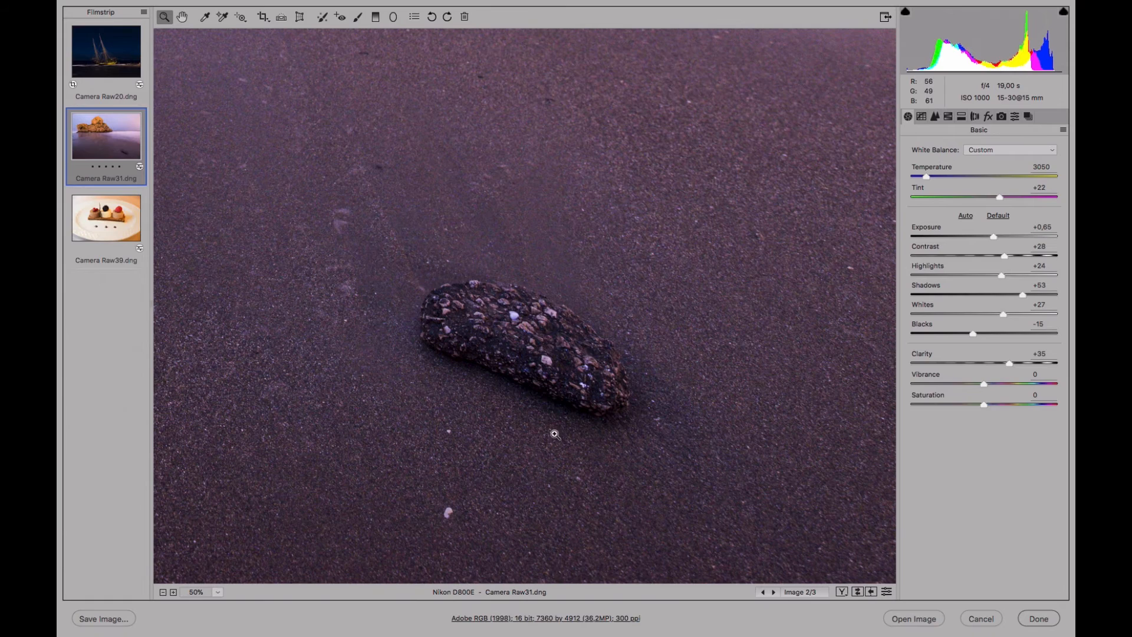
pyautogui.click(523, 366)
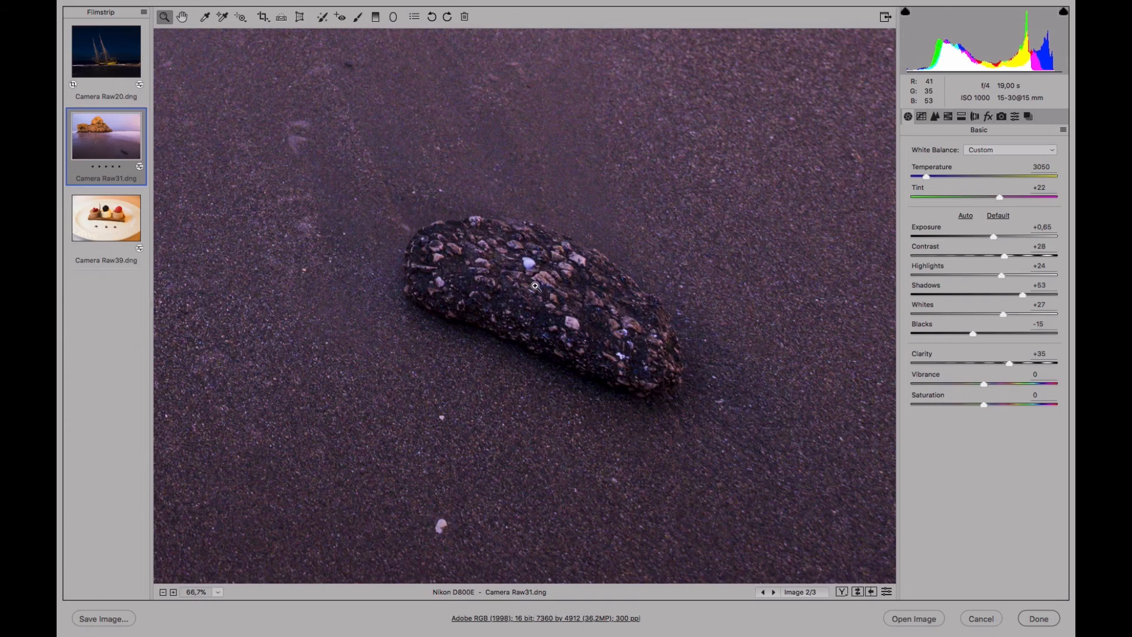
pyautogui.click(531, 345)
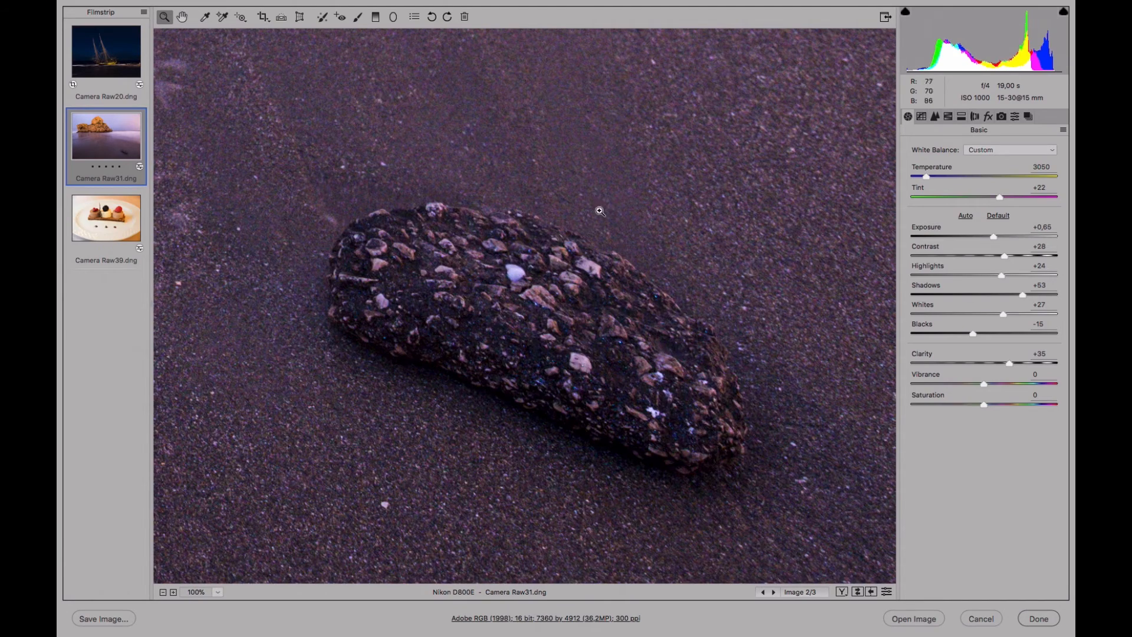
pyautogui.click(578, 301)
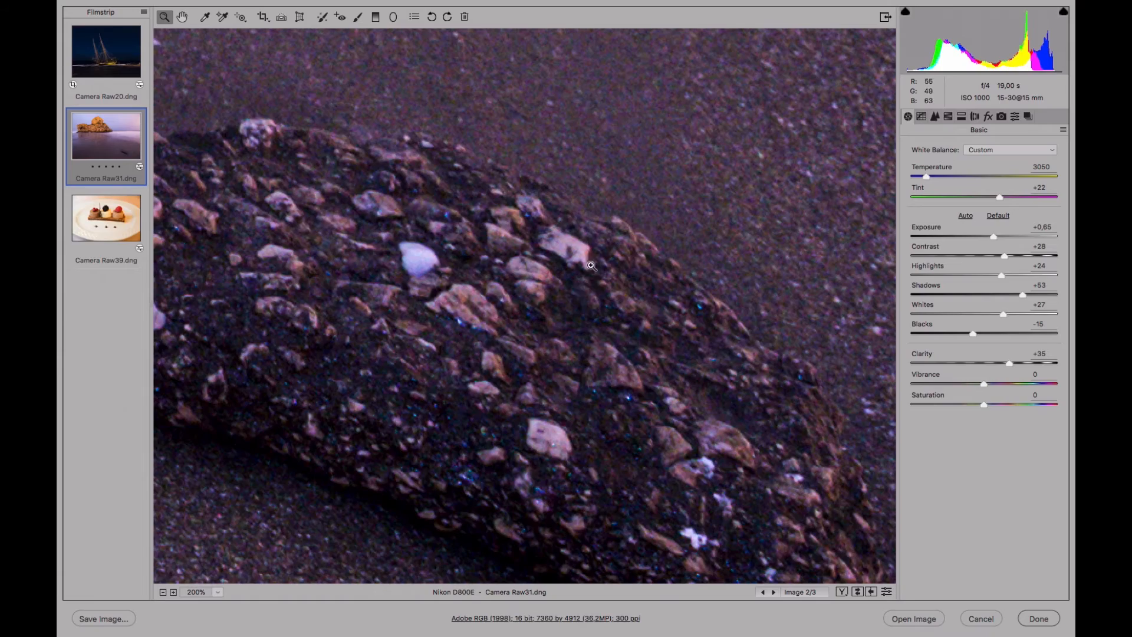
# - Examine the noise from the sand above the stone up to the water's edge at 200% magnification
pyautogui.moveTo(609, 135); pyautogui.dragTo(496, 352)
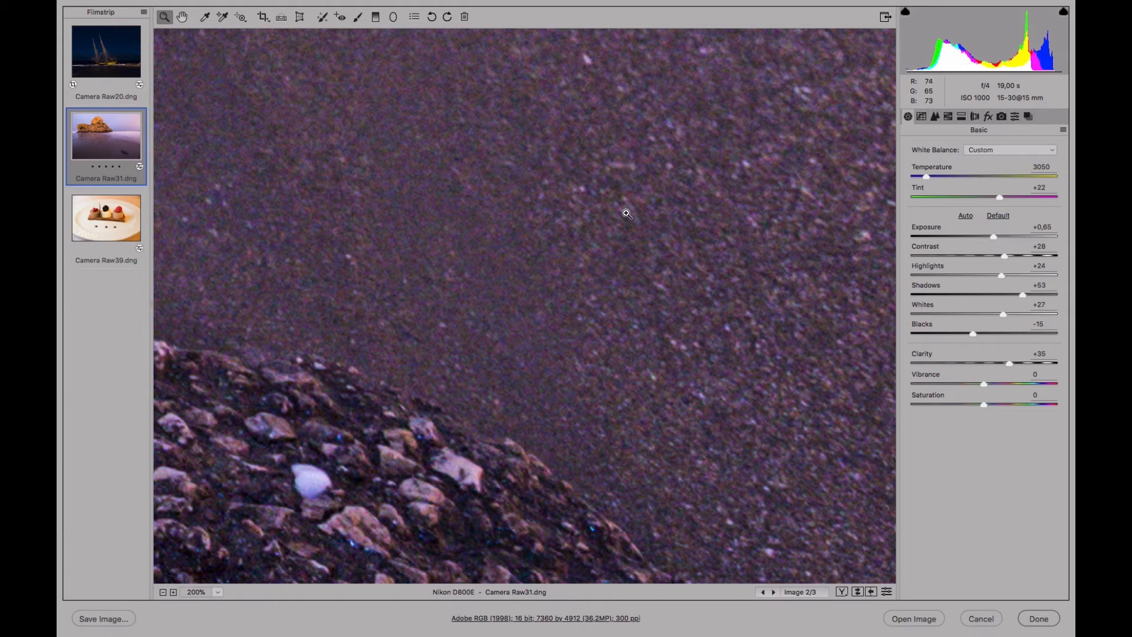
pyautogui.moveTo(683, 101); pyautogui.dragTo(457, 564)
pyautogui.moveTo(632, 220); pyautogui.dragTo(462, 545)
pyautogui.moveTo(693, 131); pyautogui.dragTo(479, 515)
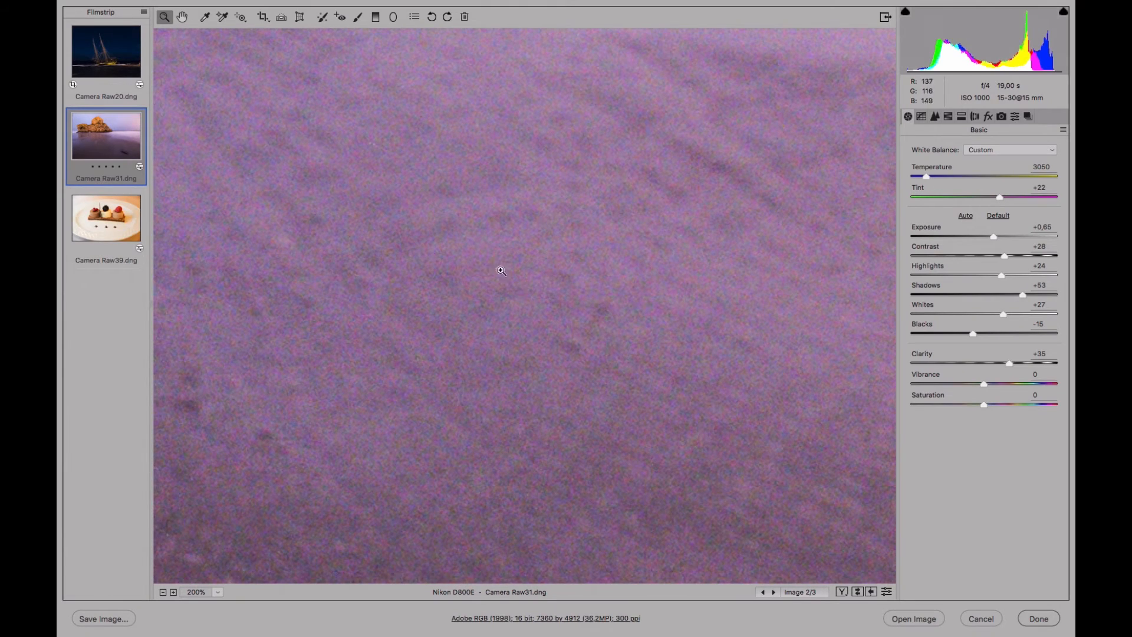
pyautogui.moveTo(644, 109); pyautogui.dragTo(465, 387)
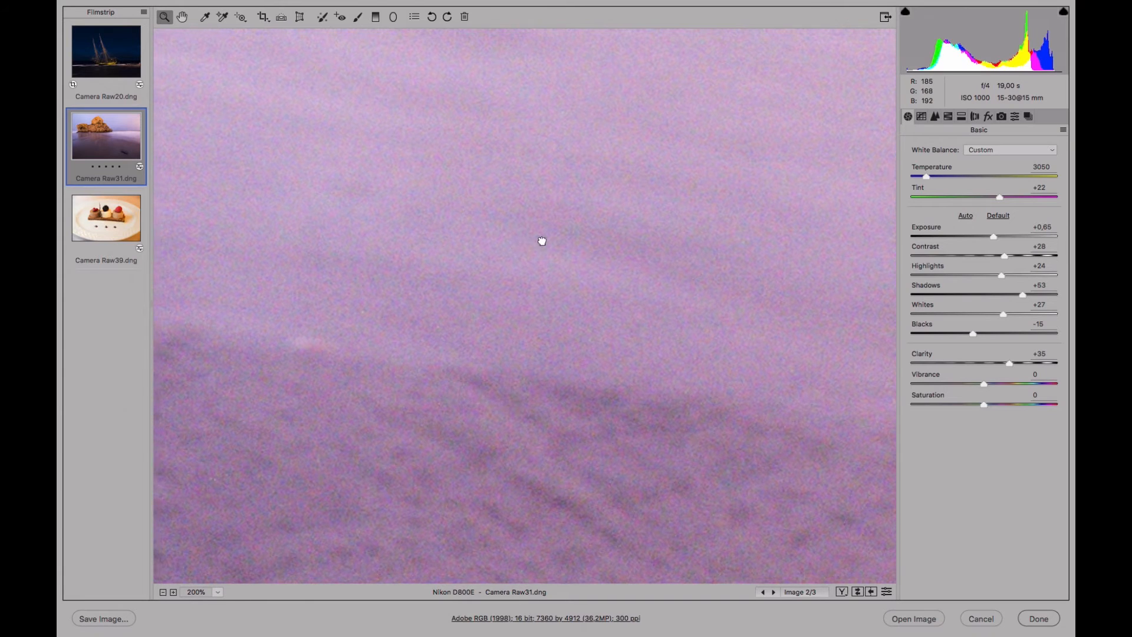
pyautogui.moveTo(541, 240); pyautogui.dragTo(696, 207)
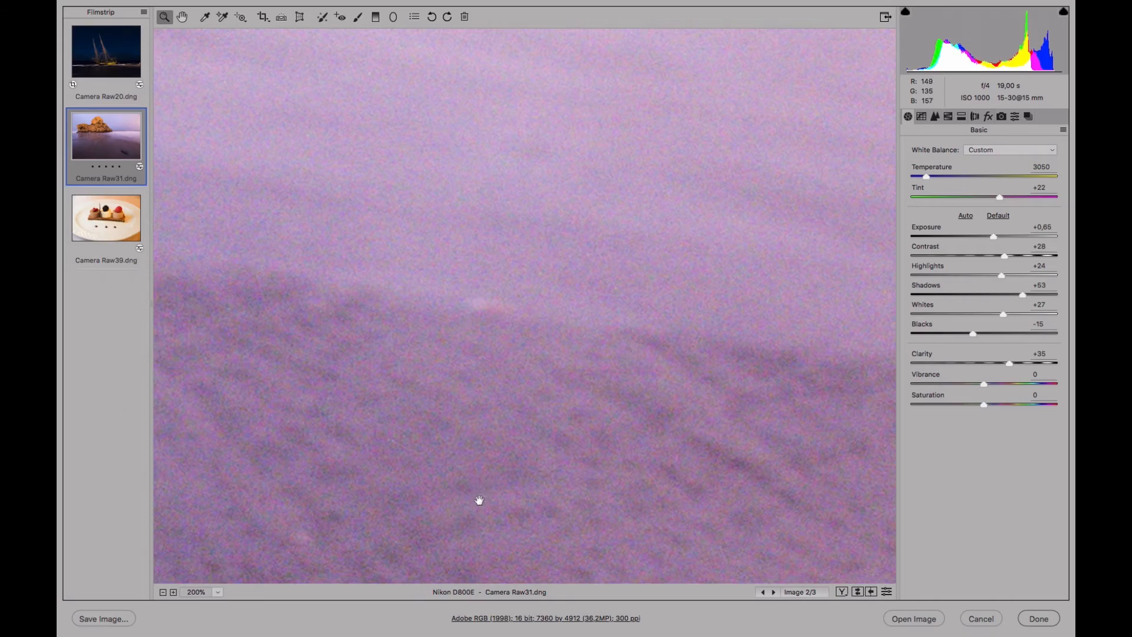
# - Inspect the noise from the water's edge back across the dark sand to the stone's upper edge
pyautogui.moveTo(477, 490); pyautogui.dragTo(634, 141)
pyautogui.moveTo(463, 445); pyautogui.dragTo(625, 177)
pyautogui.moveTo(415, 421); pyautogui.dragTo(555, 223)
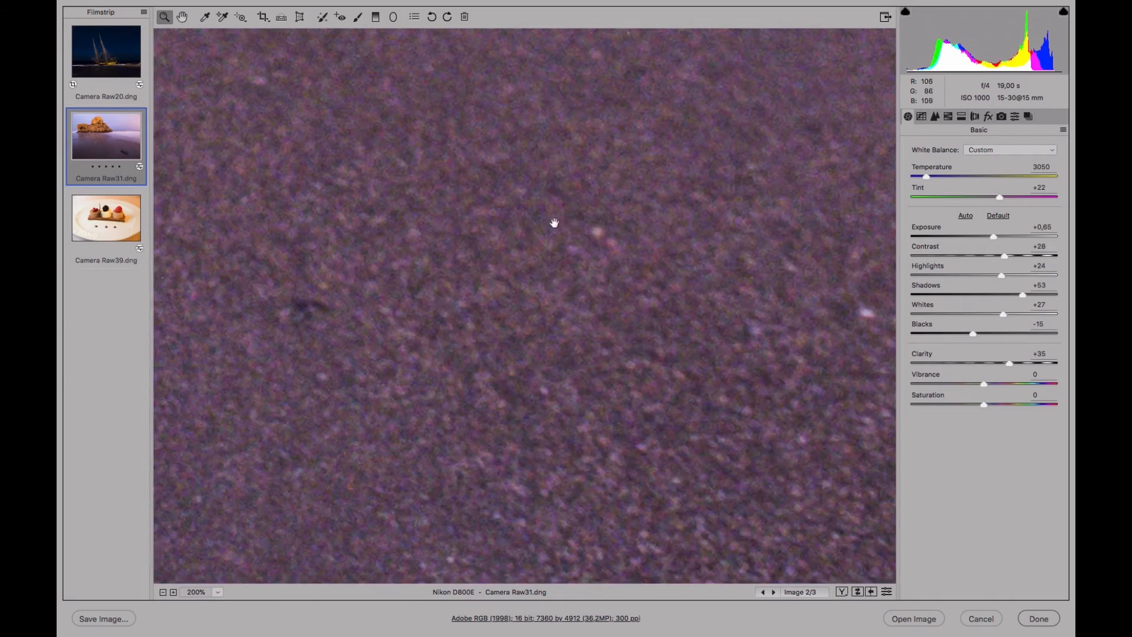
pyautogui.moveTo(529, 486); pyautogui.dragTo(660, 142)
pyautogui.moveTo(367, 404); pyautogui.dragTo(647, 210)
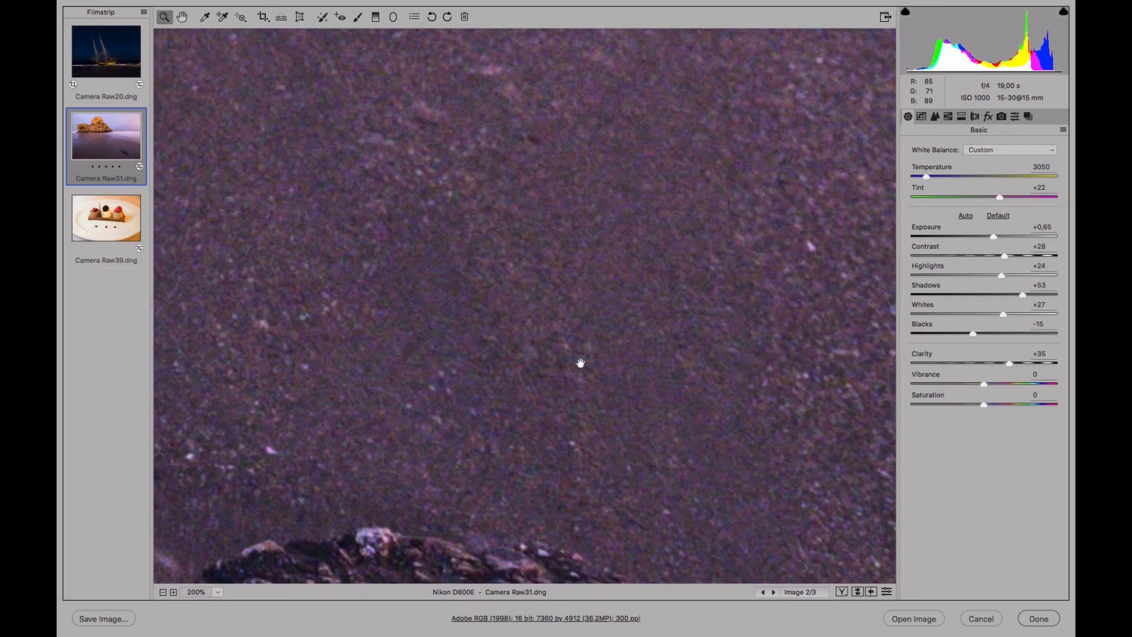
pyautogui.moveTo(580, 362); pyautogui.dragTo(482, 235)
pyautogui.moveTo(472, 345); pyautogui.dragTo(457, 228)
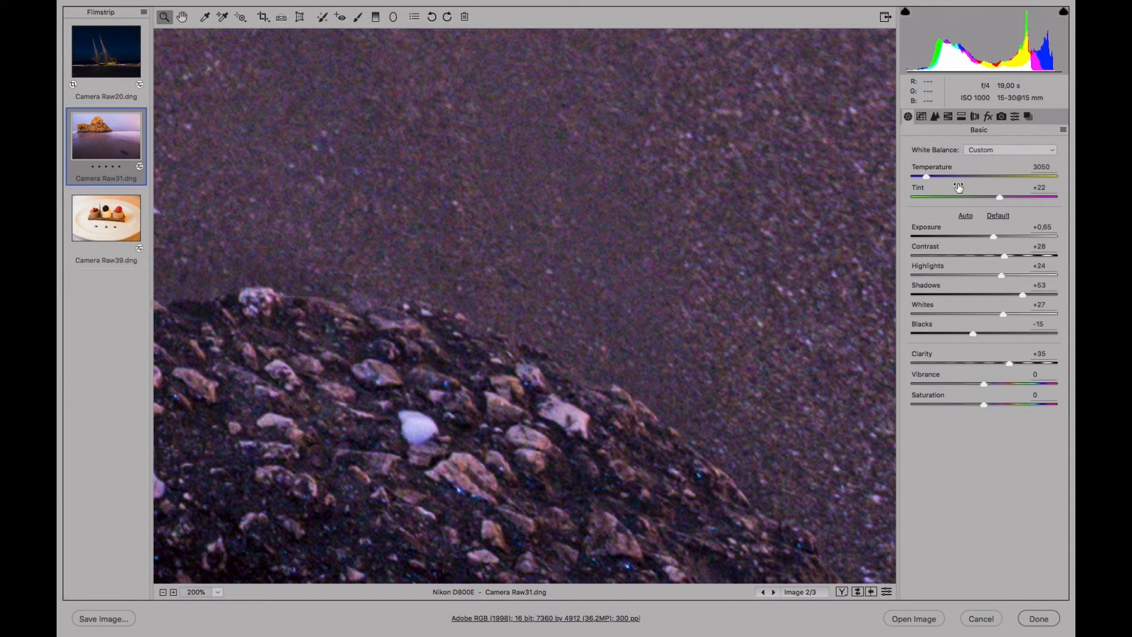
# - Set the Color noise reduction to 8 while viewing the water's edge at 200% magnification
pyautogui.click(935, 117)
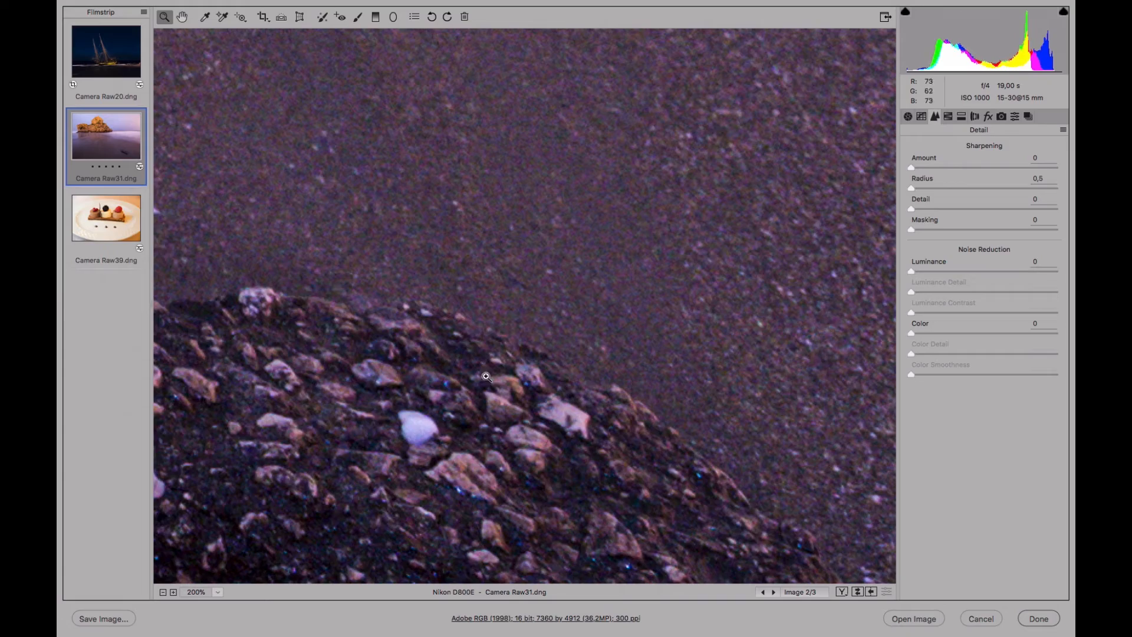
pyautogui.moveTo(591, 334); pyautogui.dragTo(522, 561)
pyautogui.moveTo(673, 147); pyautogui.dragTo(508, 538)
pyautogui.moveTo(630, 141); pyautogui.dragTo(503, 465)
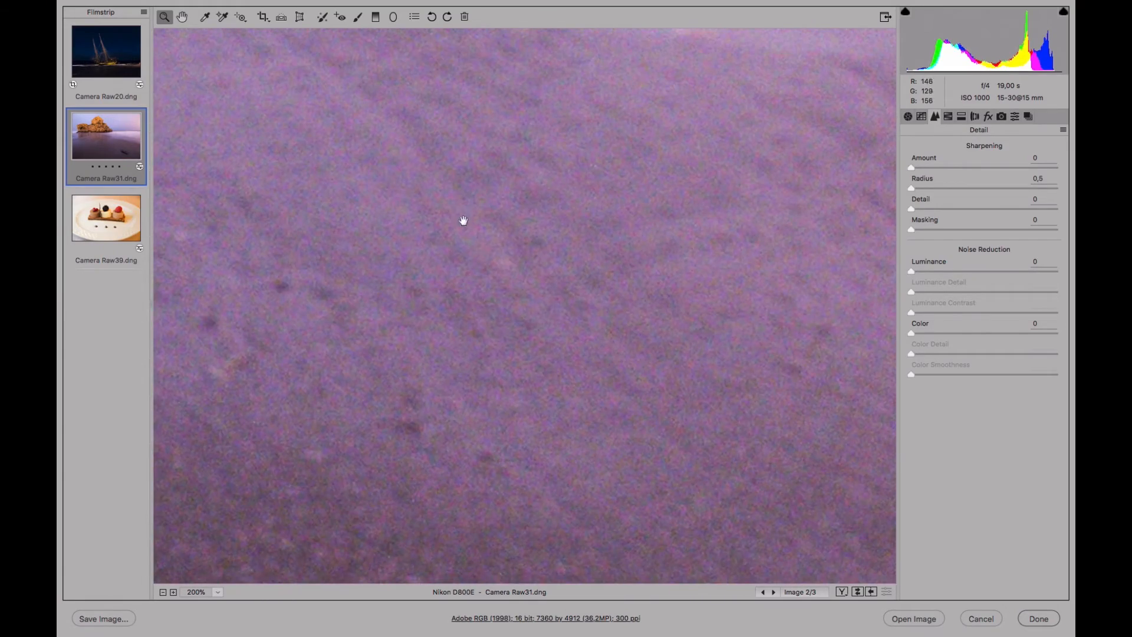
pyautogui.moveTo(463, 220); pyautogui.dragTo(644, 401)
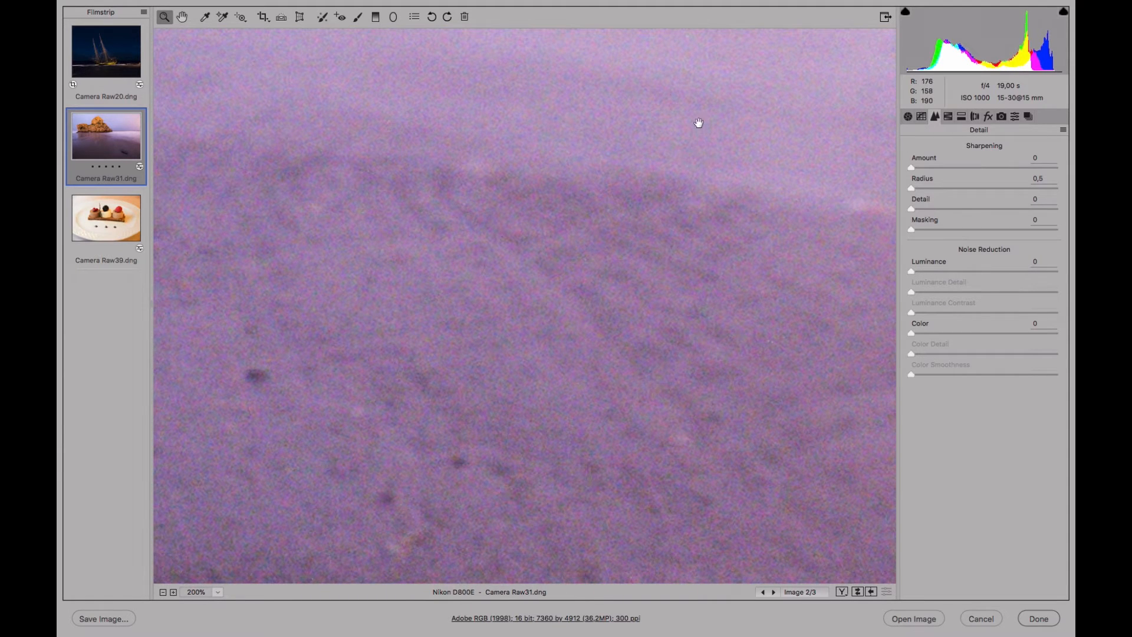
pyautogui.moveTo(698, 122); pyautogui.dragTo(447, 392)
pyautogui.moveTo(350, 323); pyautogui.dragTo(335, 312)
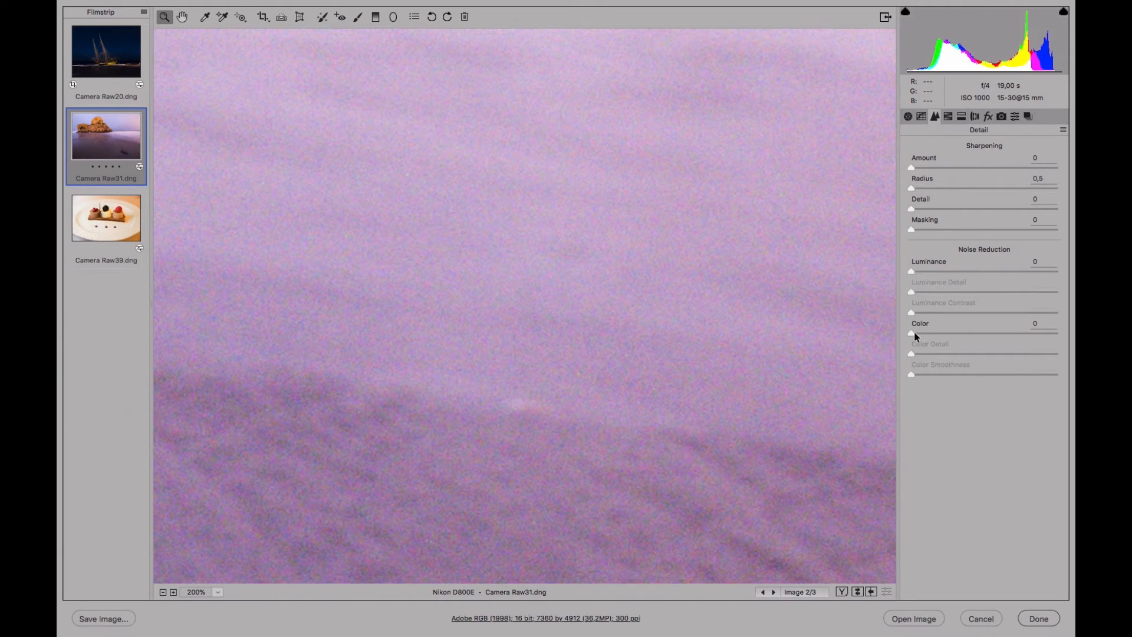
pyautogui.moveTo(912, 333); pyautogui.dragTo(918, 333)
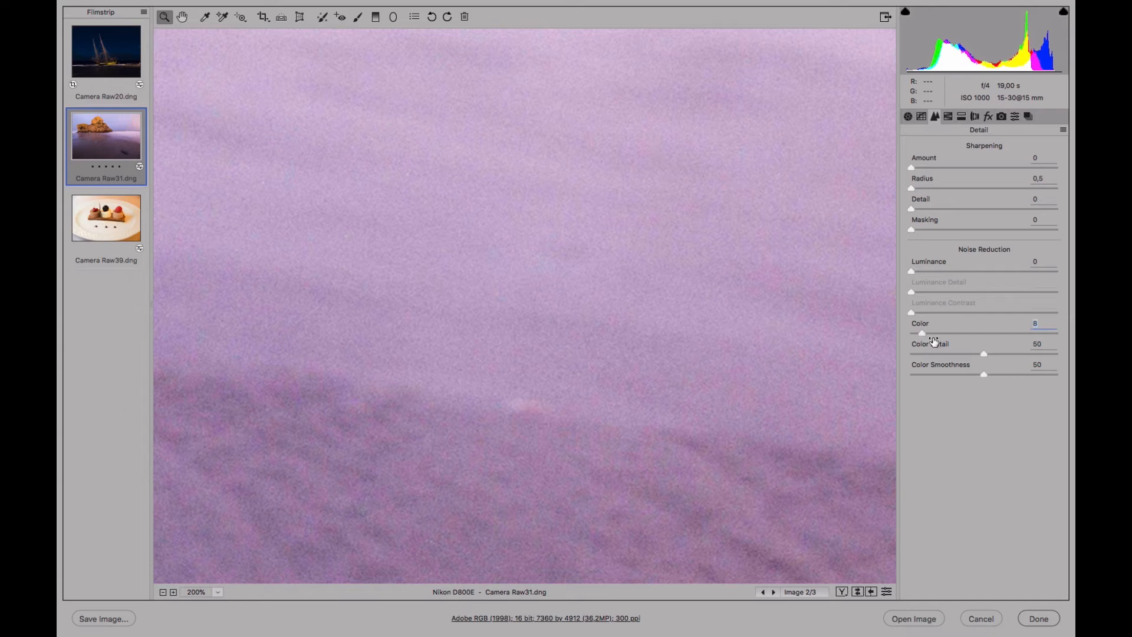
# - Set the Color noise reduction to 15 and compare the wet sand with the default Detail settings
pyautogui.moveTo(923, 335); pyautogui.dragTo(942, 343)
pyautogui.moveTo(541, 467); pyautogui.dragTo(578, 354)
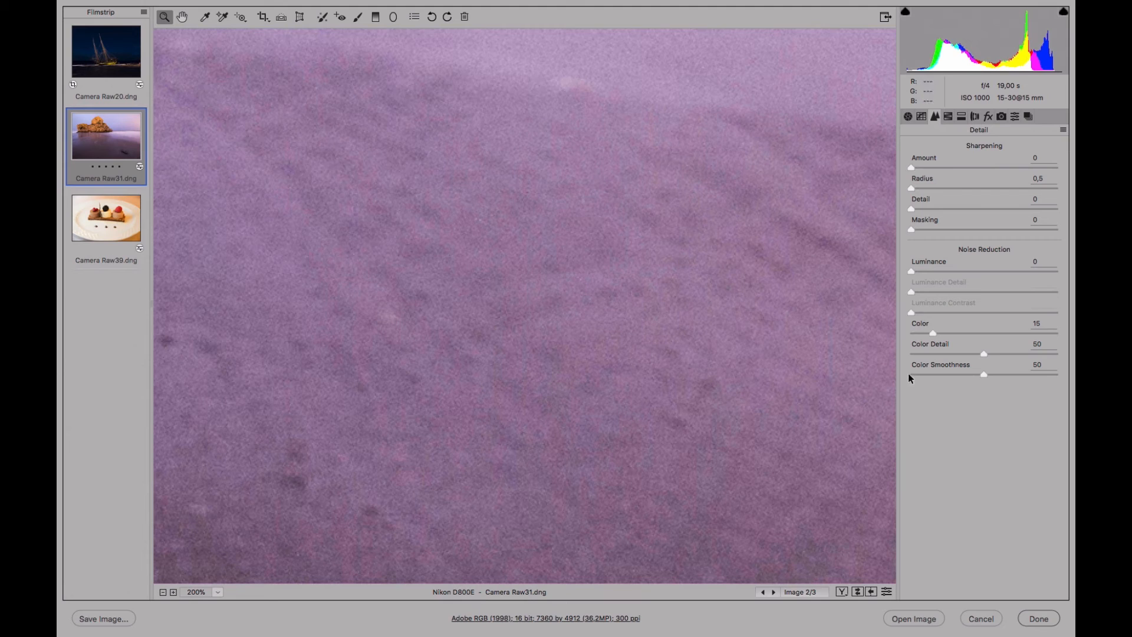
pyautogui.click(887, 591)
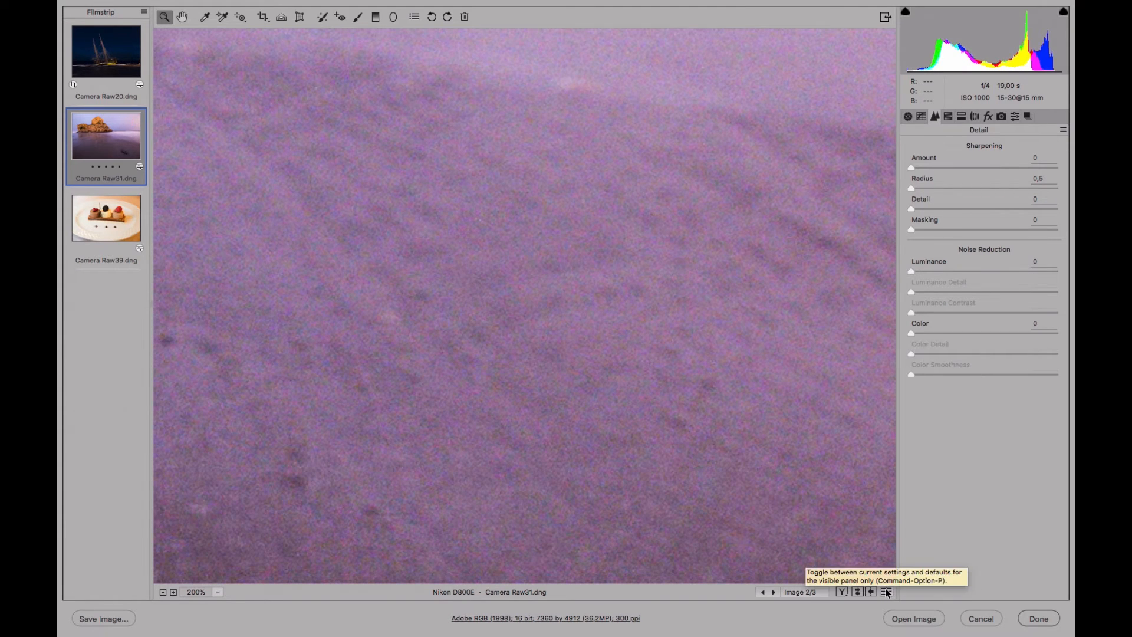
pyautogui.click(888, 591)
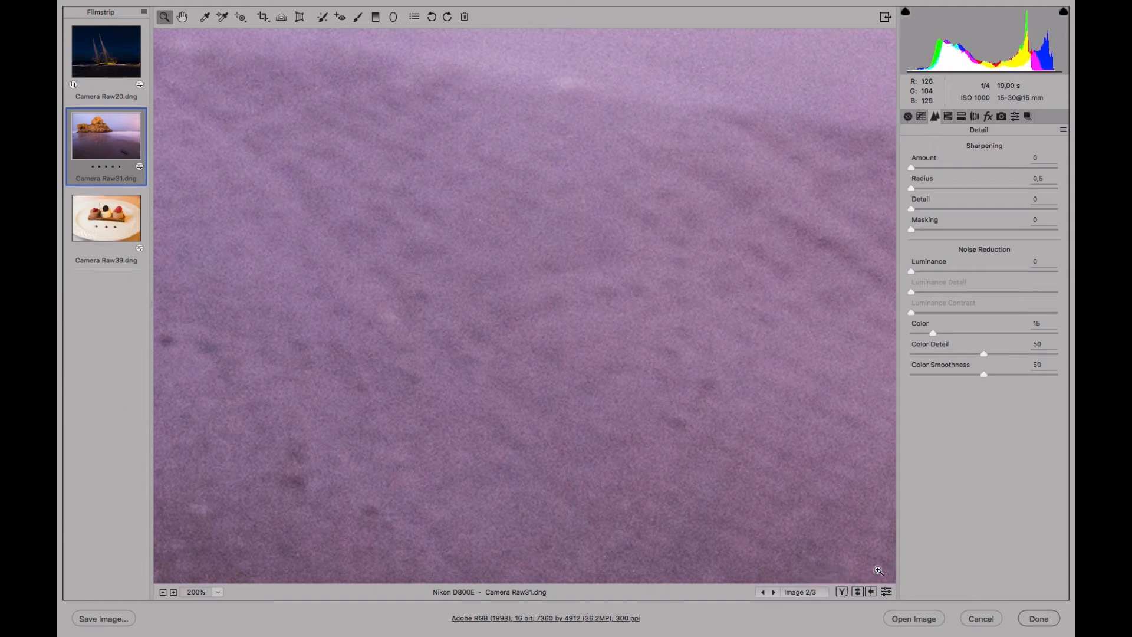
# - Inspect the remaining noise from the wet sand down to the dark foreground stone at 200% magnification
pyautogui.moveTo(499, 511); pyautogui.dragTo(572, 196)
pyautogui.moveTo(521, 456); pyautogui.dragTo(655, 157)
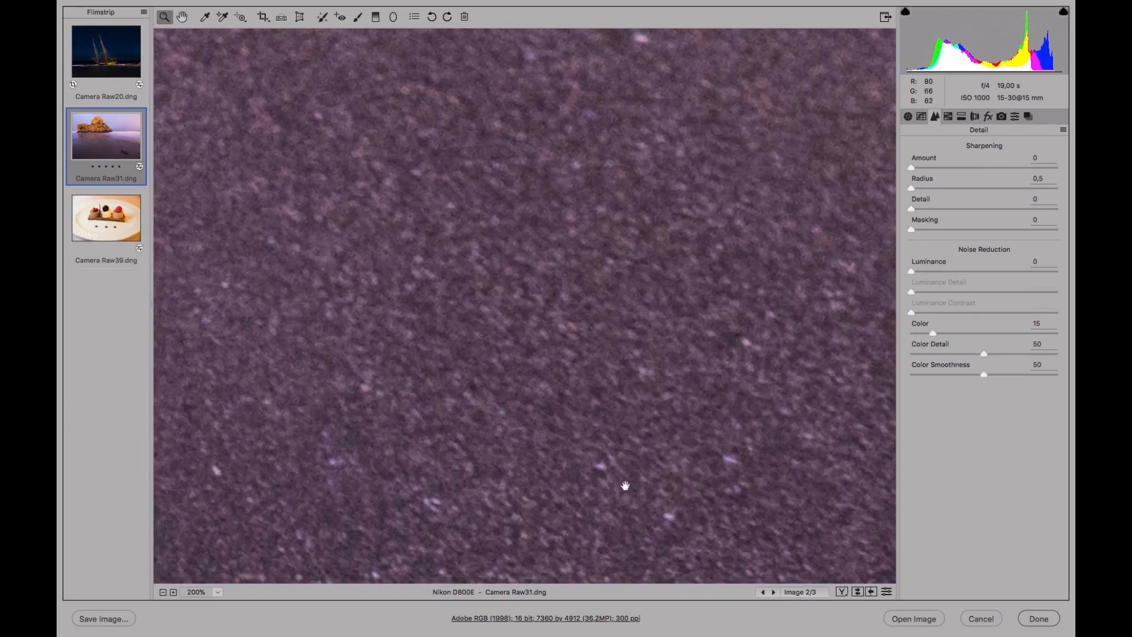
pyautogui.moveTo(625, 483); pyautogui.dragTo(577, 218)
pyautogui.moveTo(650, 441)
pyautogui.mouseDown()
pyautogui.moveTo(546, 218)
pyautogui.moveTo(554, 147)
pyautogui.mouseUp()
pyautogui.moveTo(561, 474); pyautogui.dragTo(620, 254)
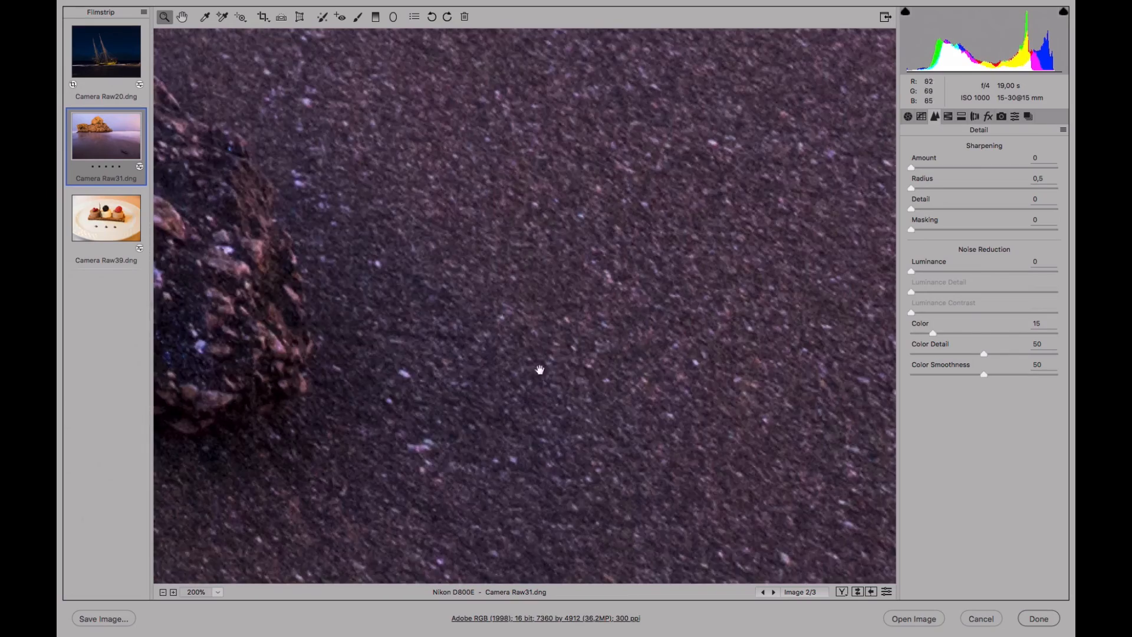
pyautogui.moveTo(414, 422)
pyautogui.mouseDown()
pyautogui.moveTo(489, 410)
pyautogui.moveTo(766, 424)
pyautogui.mouseUp()
pyautogui.moveTo(536, 341)
pyautogui.mouseDown()
pyautogui.moveTo(728, 478)
pyautogui.moveTo(766, 489)
pyautogui.mouseUp()
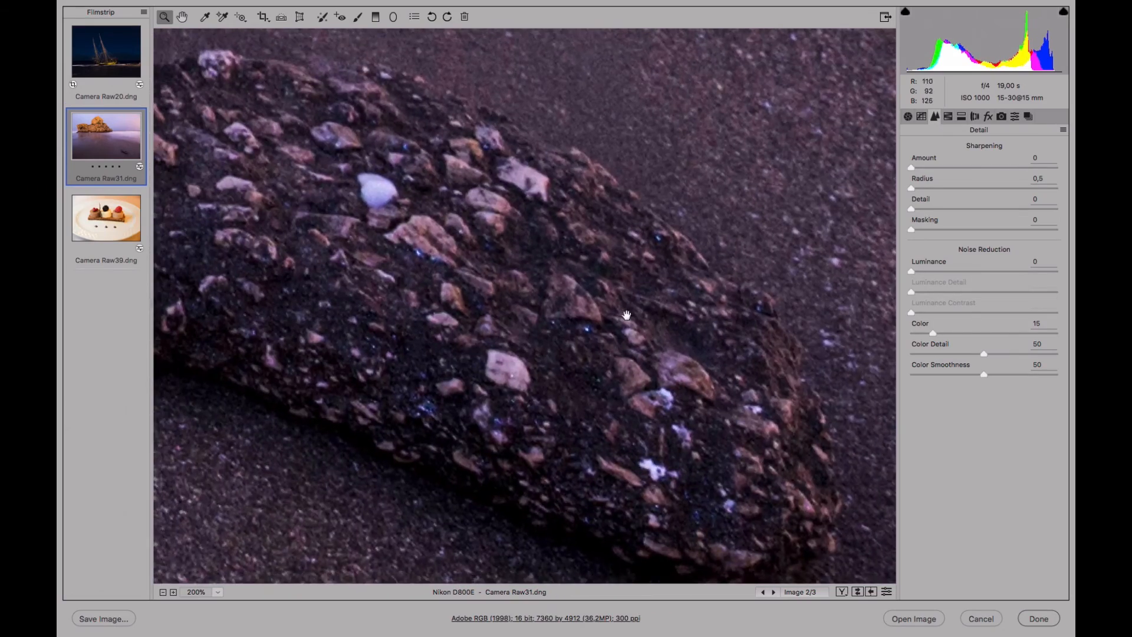
pyautogui.moveTo(547, 260); pyautogui.dragTo(645, 476)
pyautogui.moveTo(602, 185); pyautogui.dragTo(700, 342)
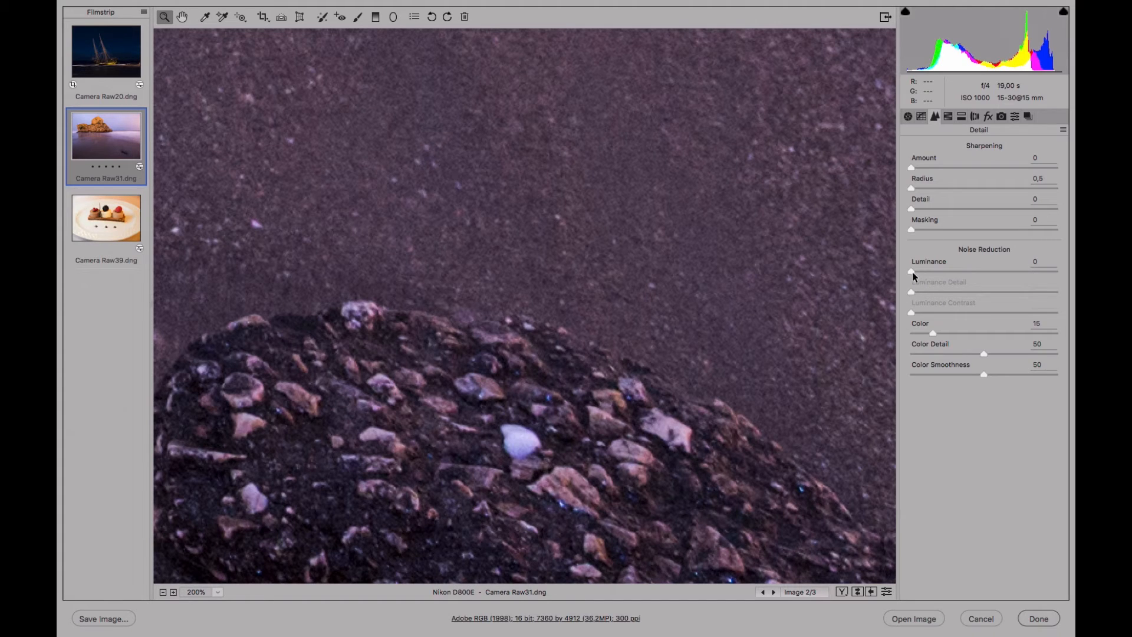
# - Set the Luminance noise reduction to 30 and the Luminance Detail to 54
pyautogui.moveTo(912, 271); pyautogui.dragTo(943, 271)
pyautogui.click(990, 292)
pyautogui.click(955, 272)
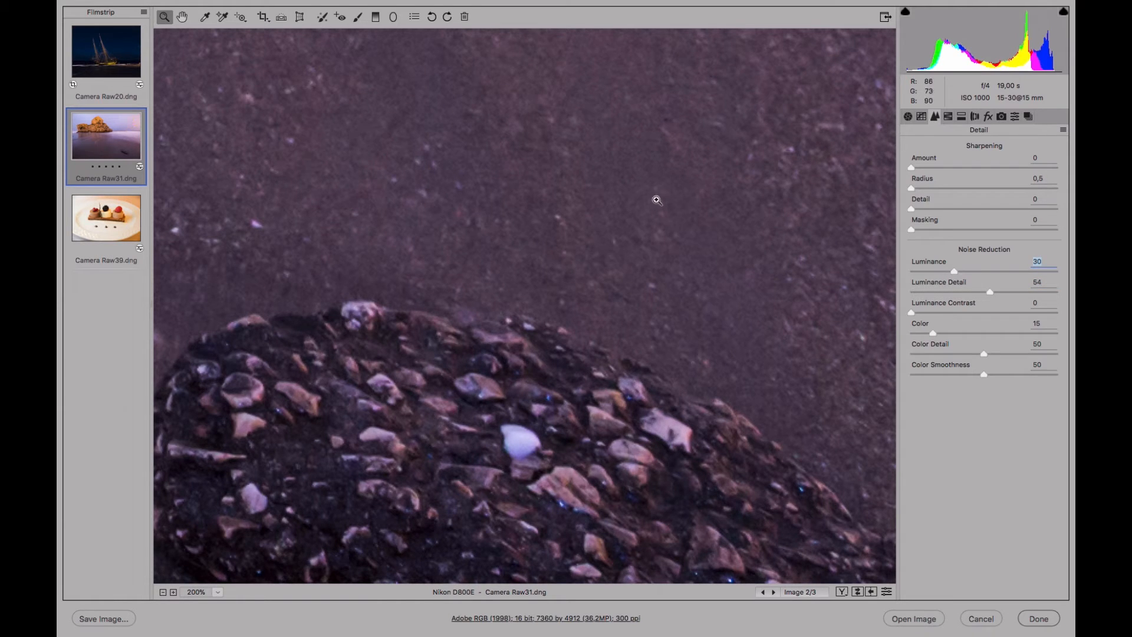
# - Compare the noise reduction with the default Detail settings on the wet sand near the water's edge
pyautogui.moveTo(640, 168); pyautogui.dragTo(508, 384)
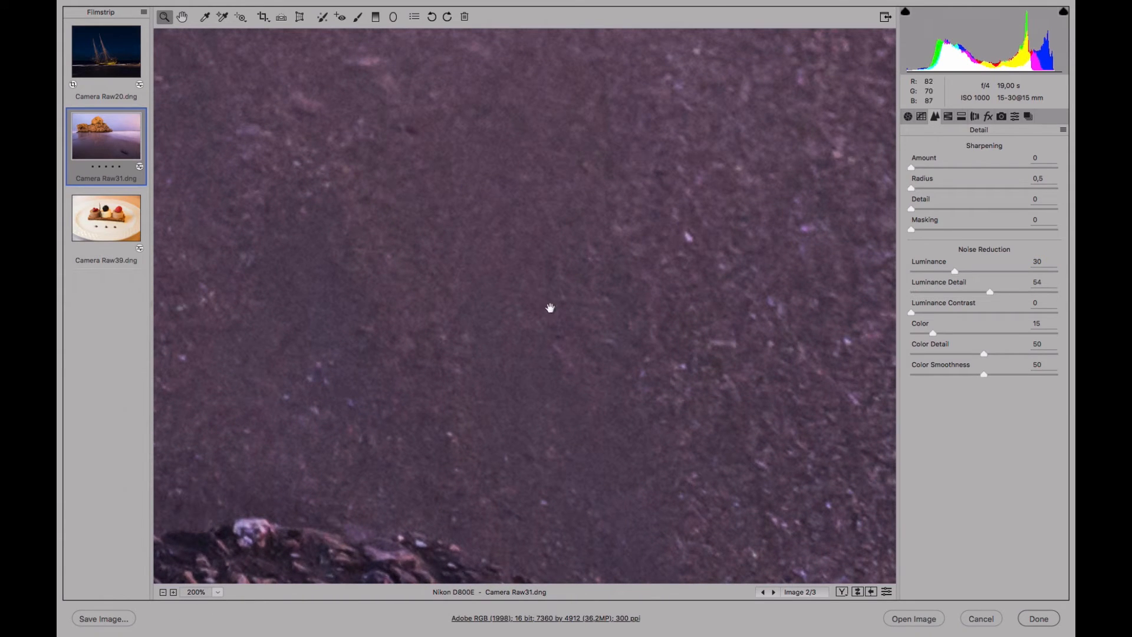
pyautogui.moveTo(550, 308); pyautogui.dragTo(409, 523)
pyautogui.moveTo(595, 100); pyautogui.dragTo(482, 395)
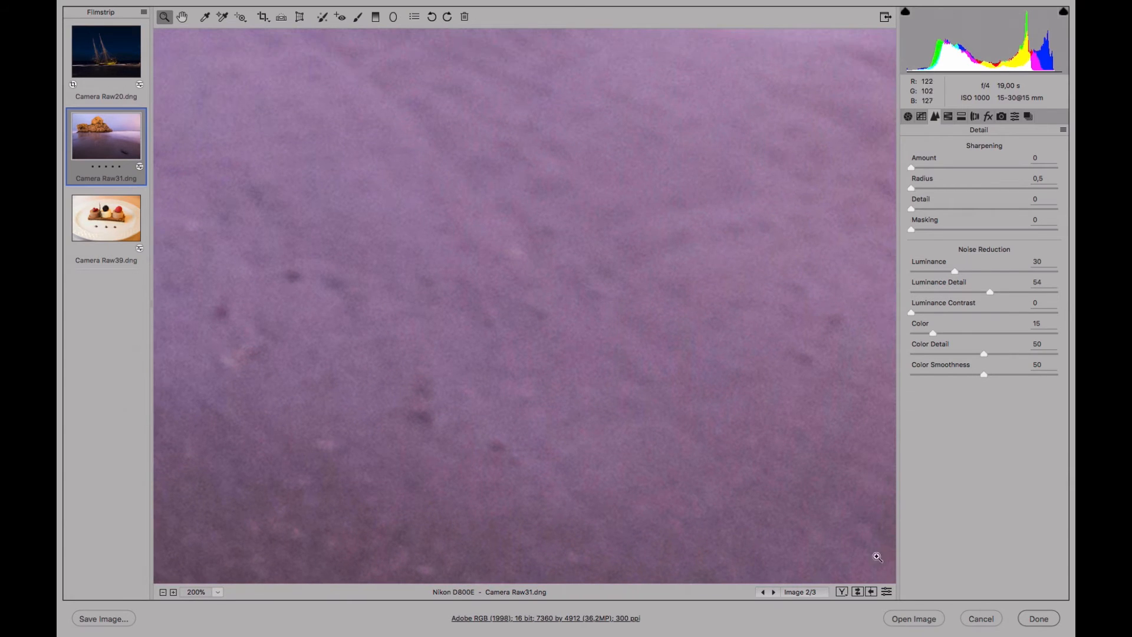
pyautogui.click(887, 593)
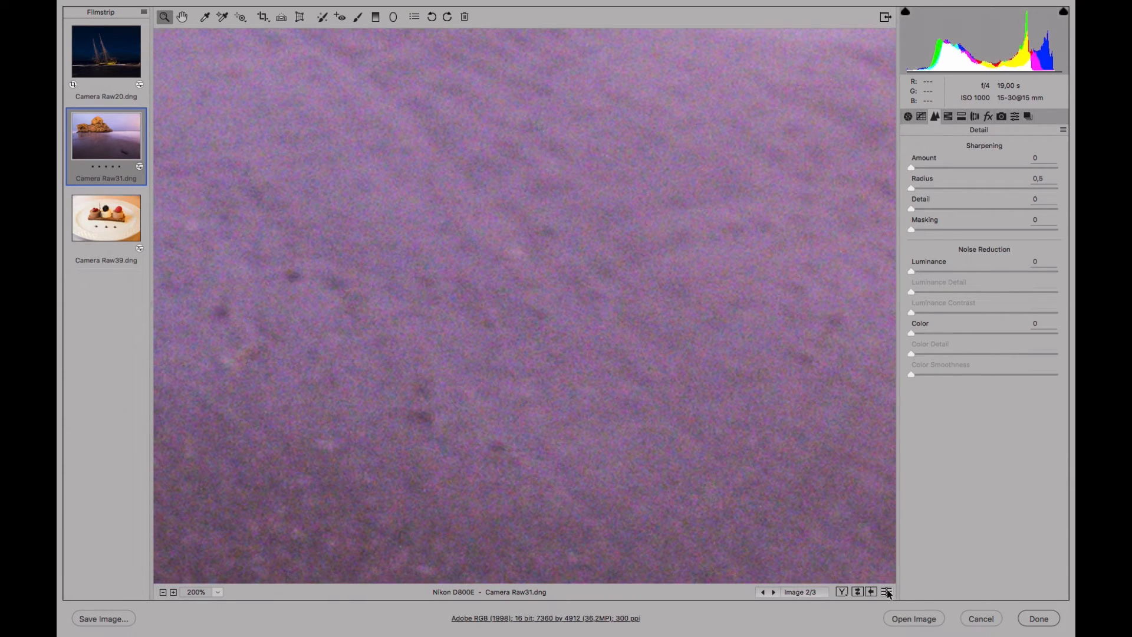
pyautogui.click(887, 592)
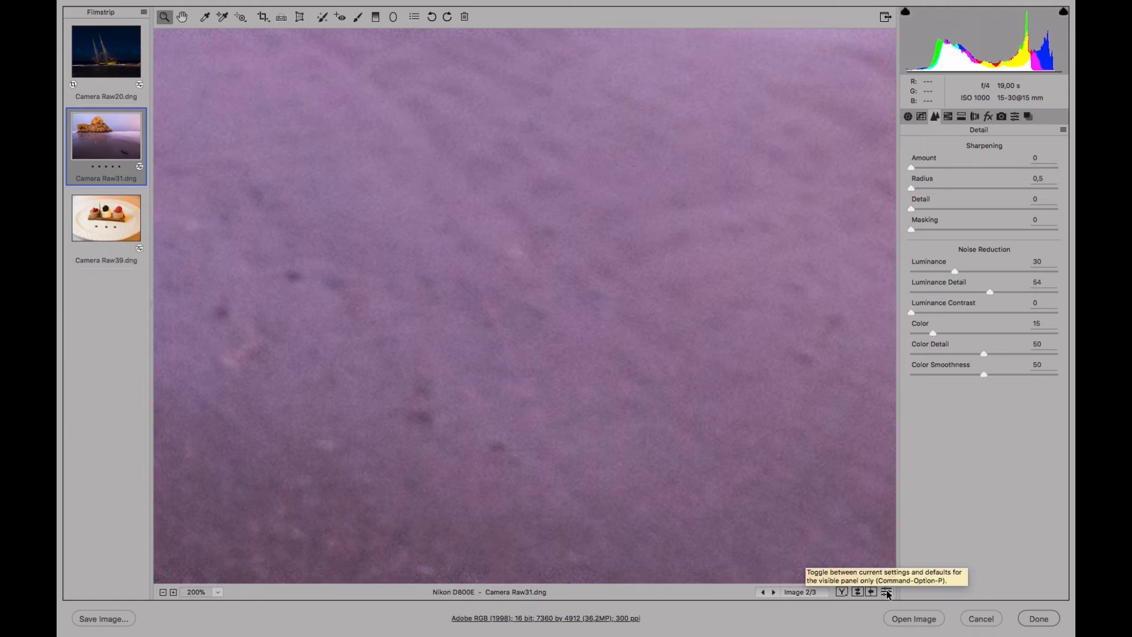
# - Examine the sea, sky and large rock at 100% and closer magnification, and return to the full photo
pyautogui.click(219, 593)
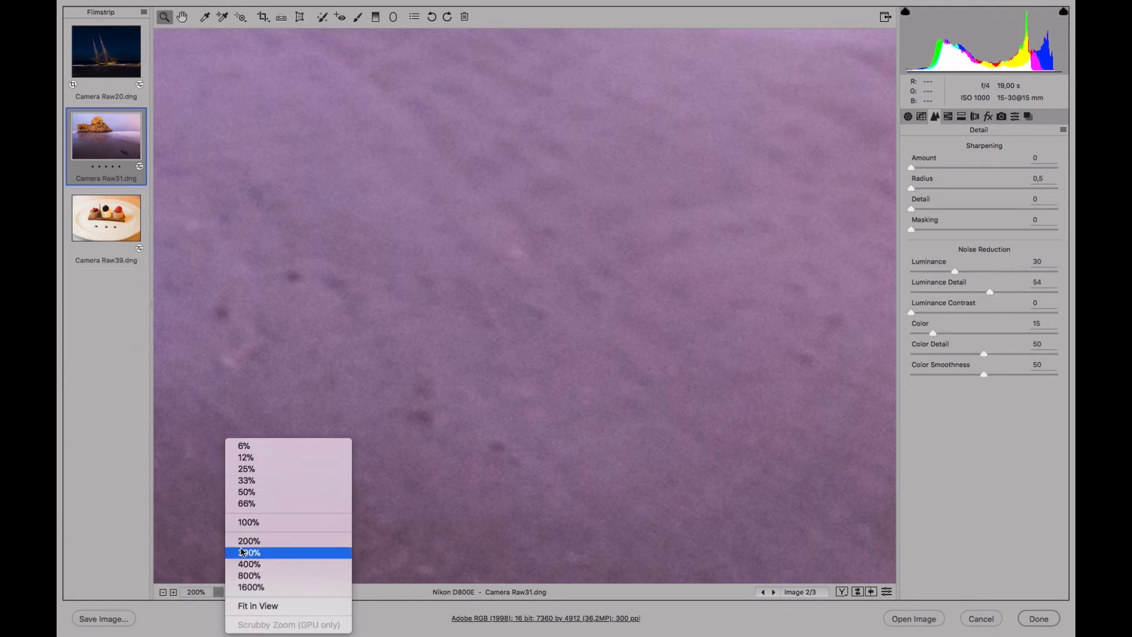
pyautogui.click(247, 523)
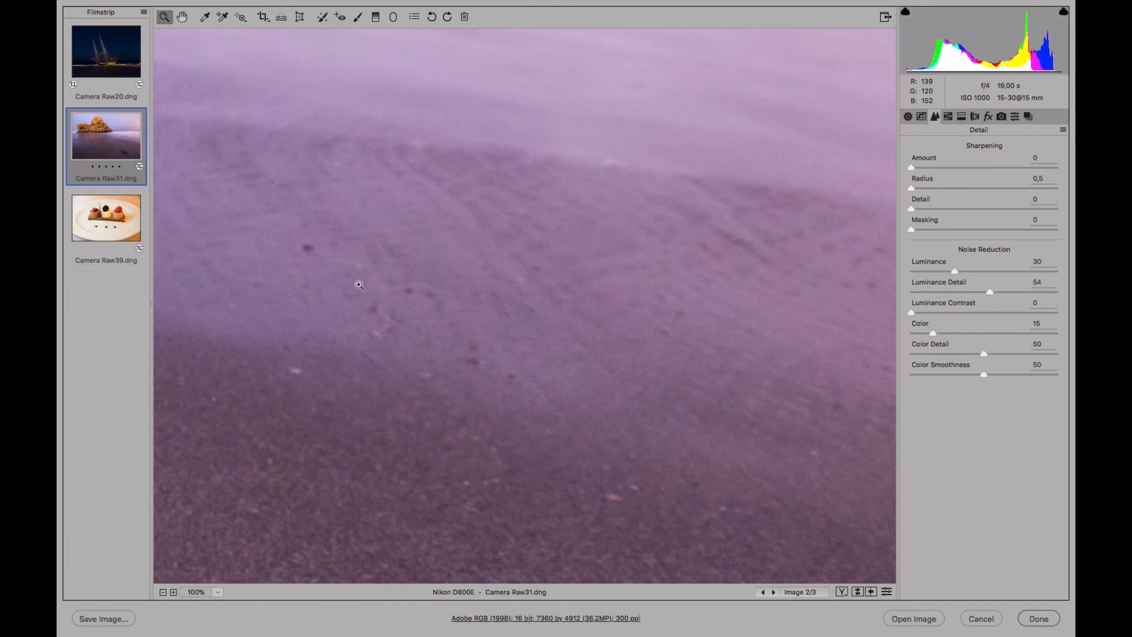
pyautogui.moveTo(379, 258); pyautogui.dragTo(614, 264)
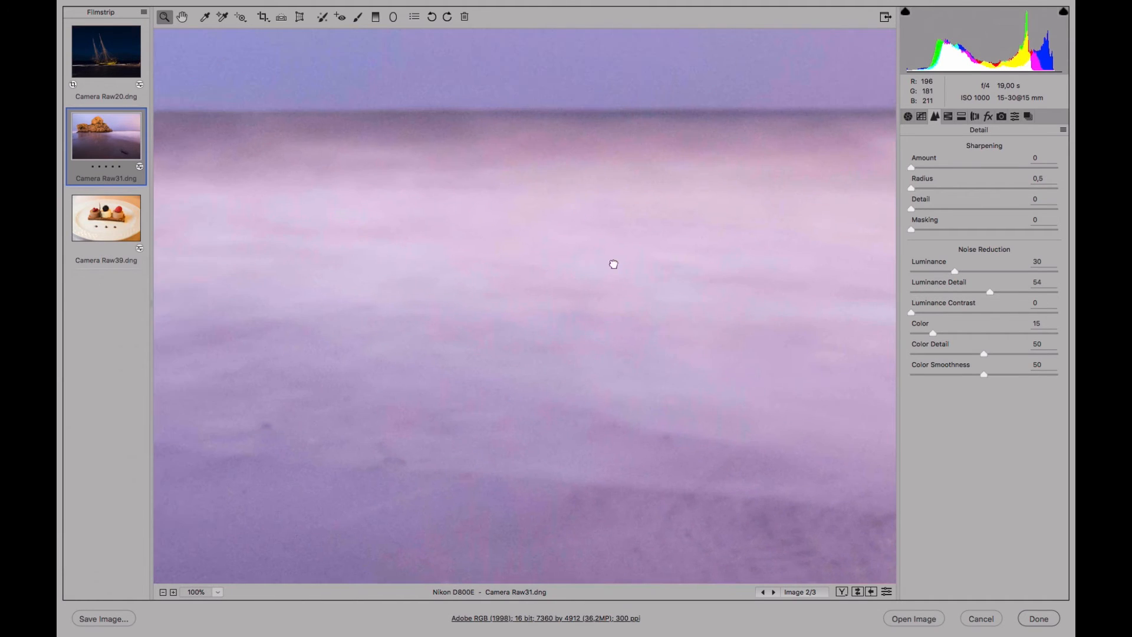
pyautogui.moveTo(468, 177); pyautogui.dragTo(716, 488)
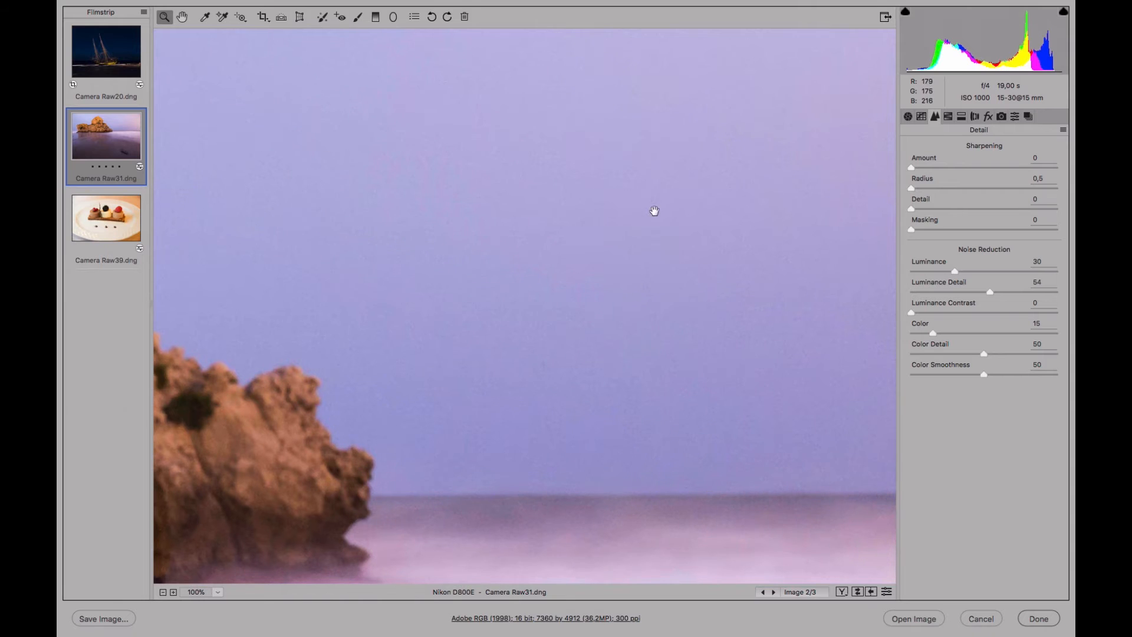
pyautogui.moveTo(339, 325); pyautogui.dragTo(734, 197)
pyautogui.moveTo(159, 234)
pyautogui.mouseDown()
pyautogui.moveTo(393, 189)
pyautogui.moveTo(670, 354)
pyautogui.mouseUp()
pyautogui.moveTo(365, 296)
pyautogui.mouseDown()
pyautogui.moveTo(503, 342)
pyautogui.moveTo(572, 348)
pyautogui.mouseUp()
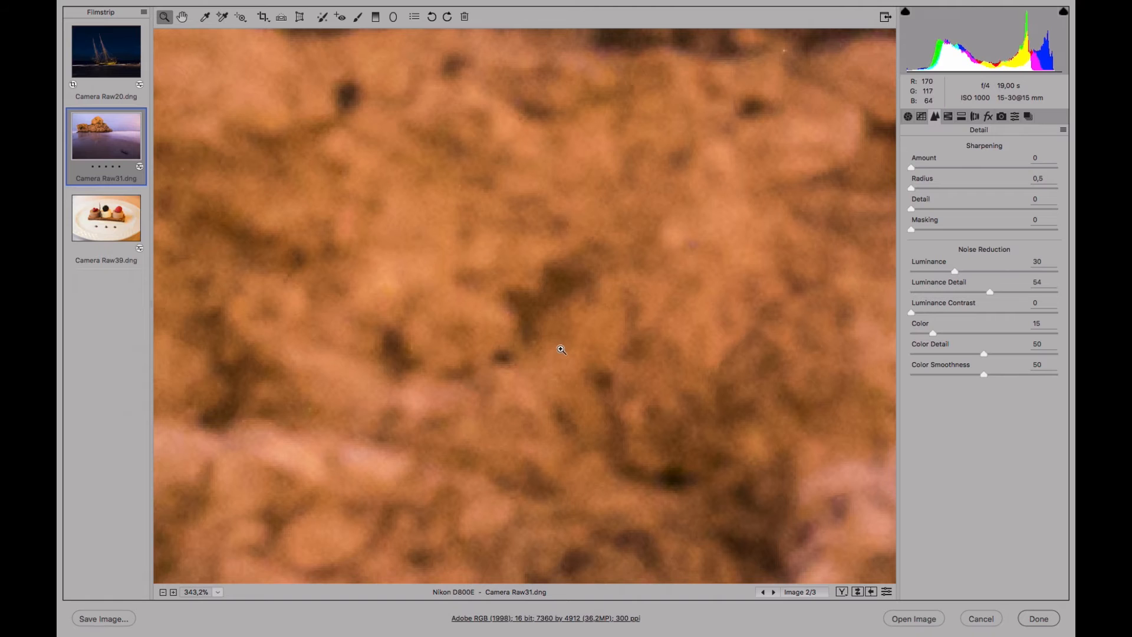
pyautogui.click(218, 592)
pyautogui.click(239, 606)
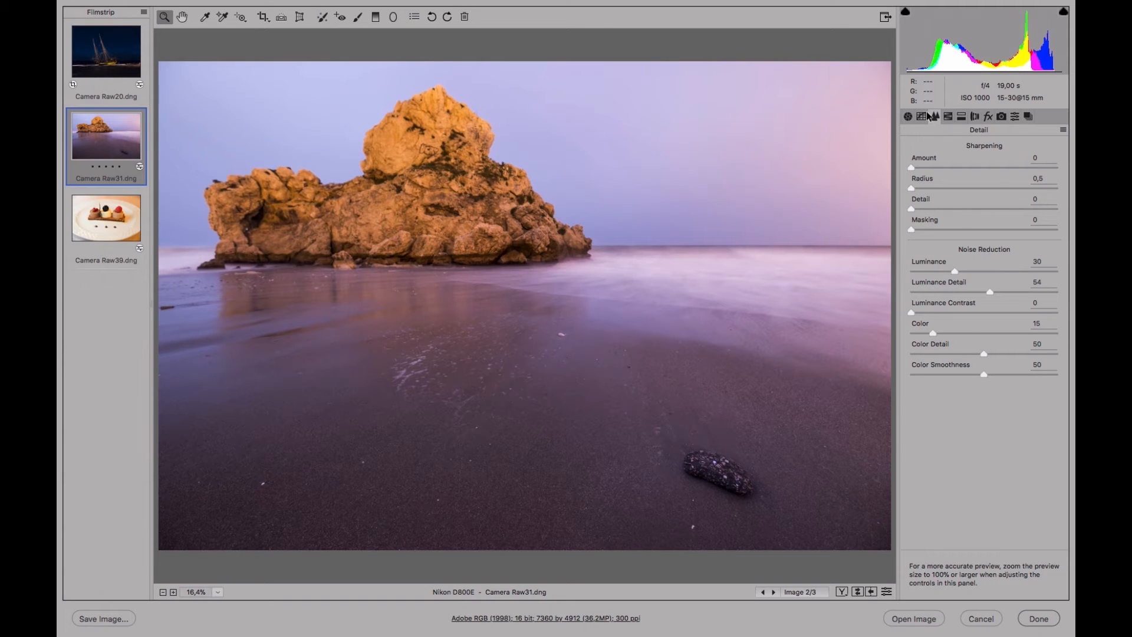
# - Review the photo's Basic and Detail adjustments and its list of saved snapshots
pyautogui.click(908, 117)
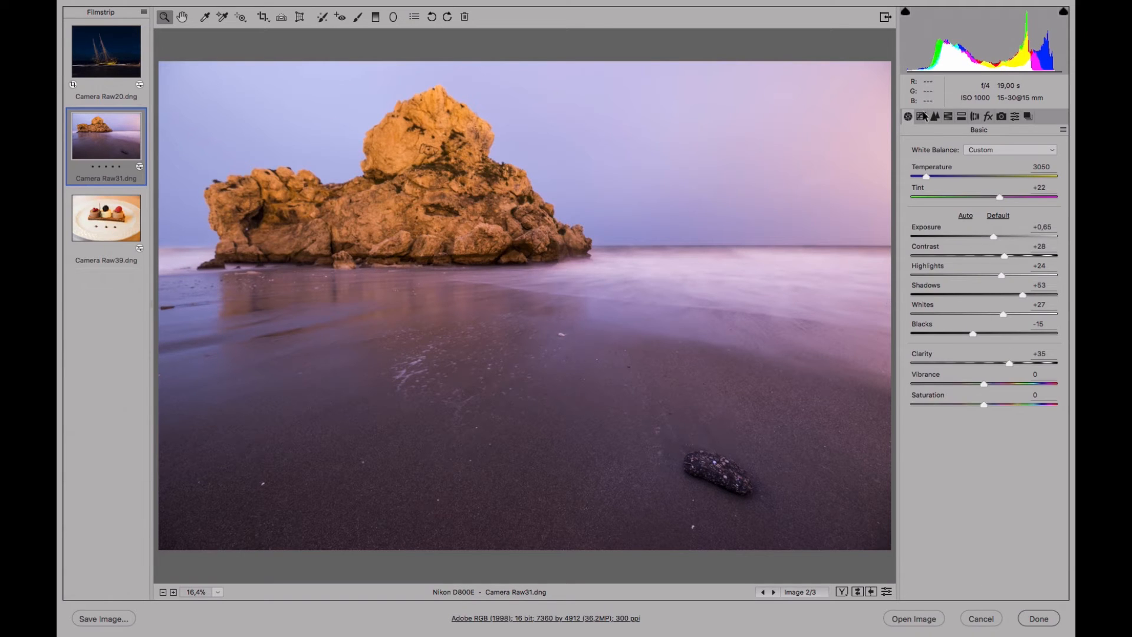
pyautogui.click(935, 118)
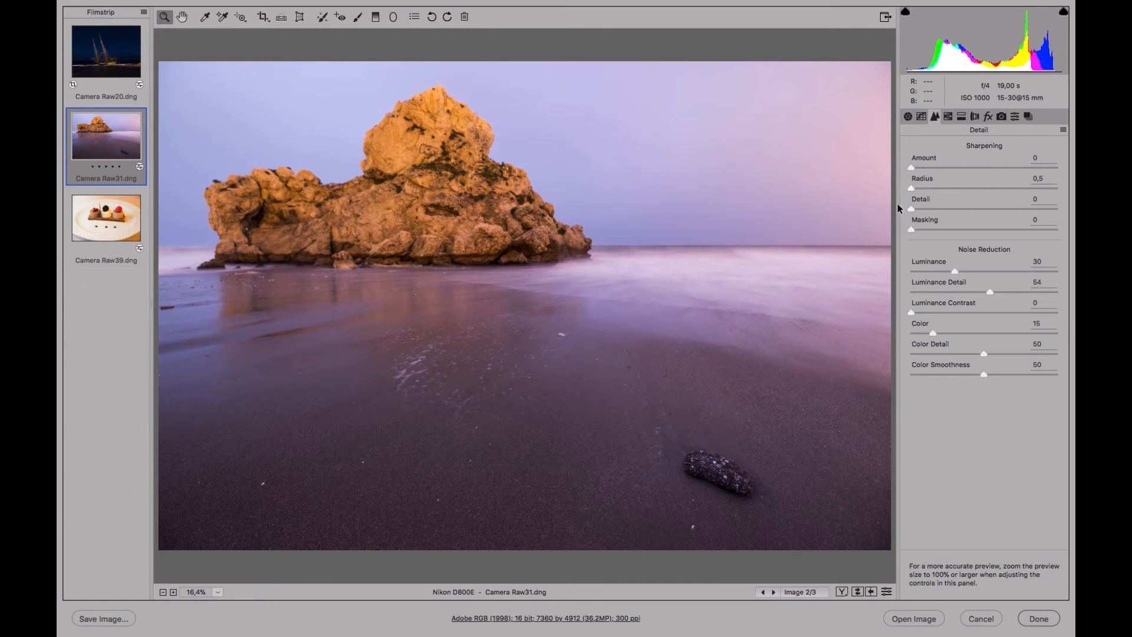
pyautogui.click(909, 117)
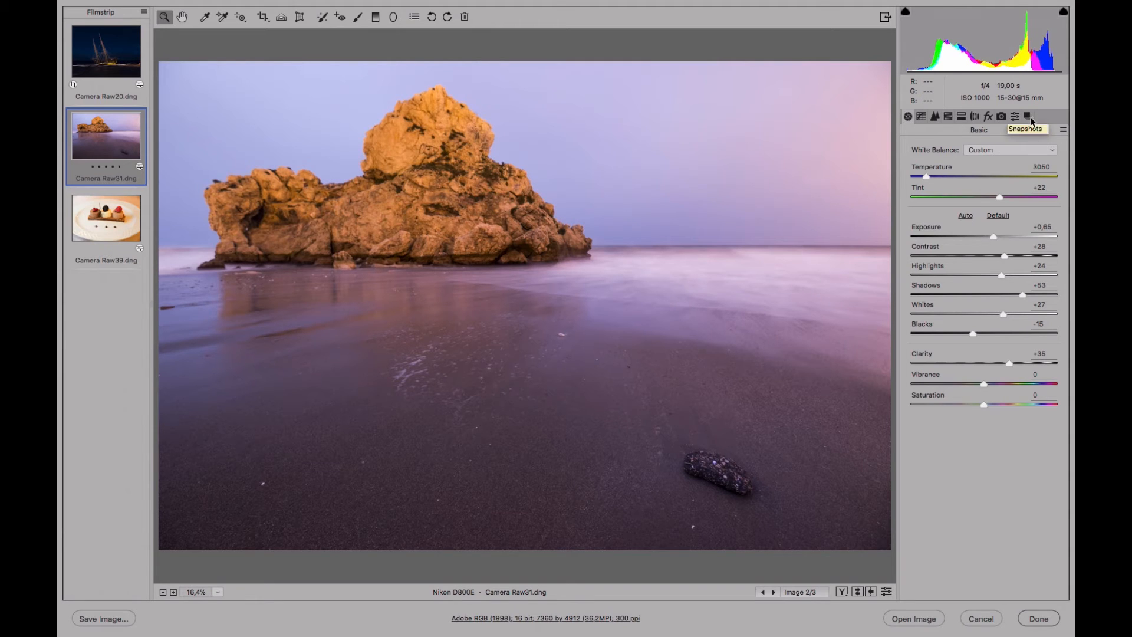
pyautogui.click(935, 116)
pyautogui.click(908, 117)
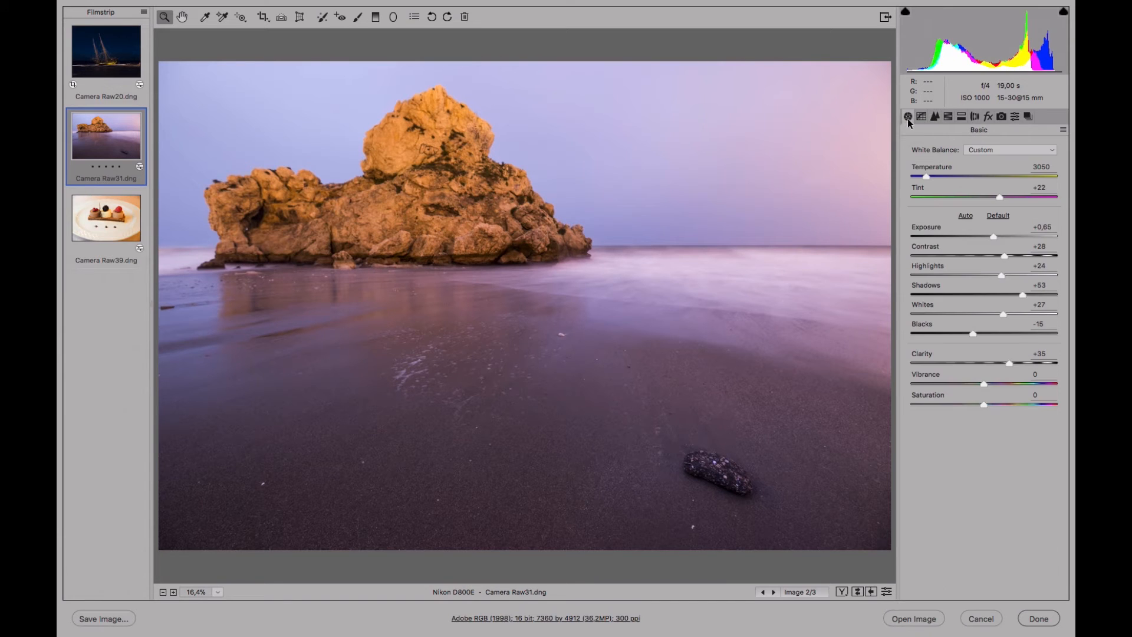
pyautogui.click(935, 116)
pyautogui.click(1028, 117)
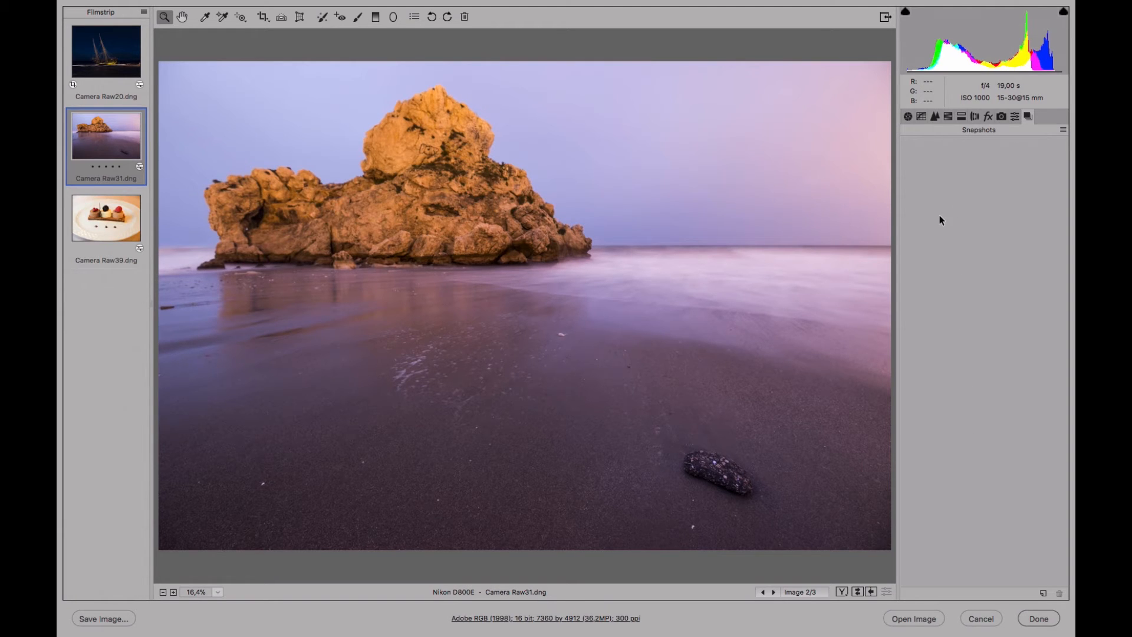
pyautogui.click(907, 117)
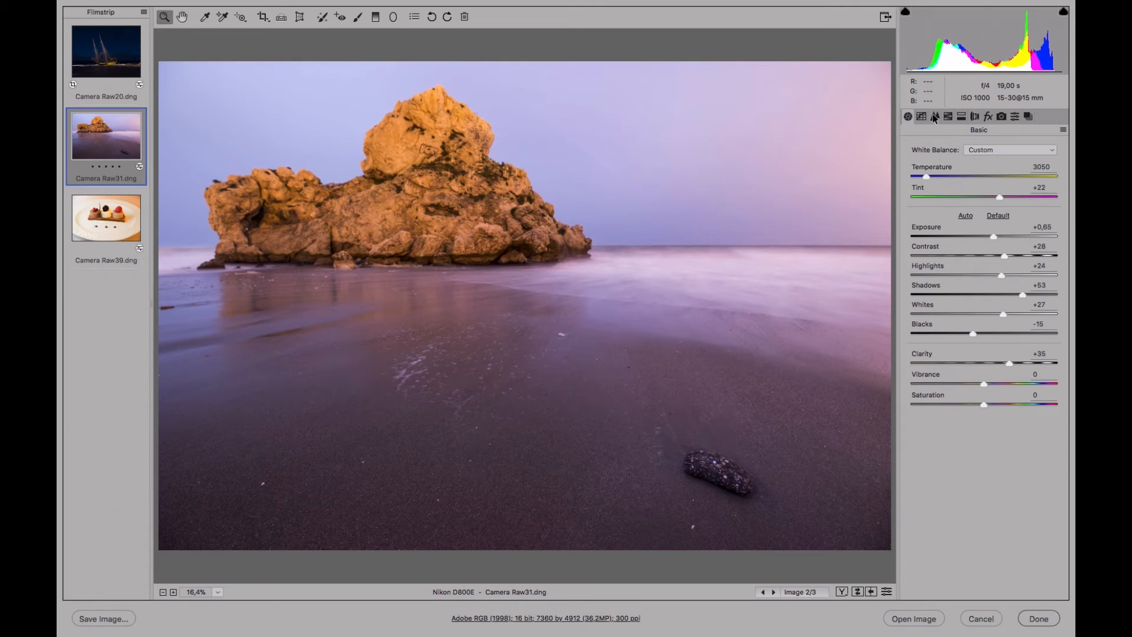
pyautogui.click(934, 117)
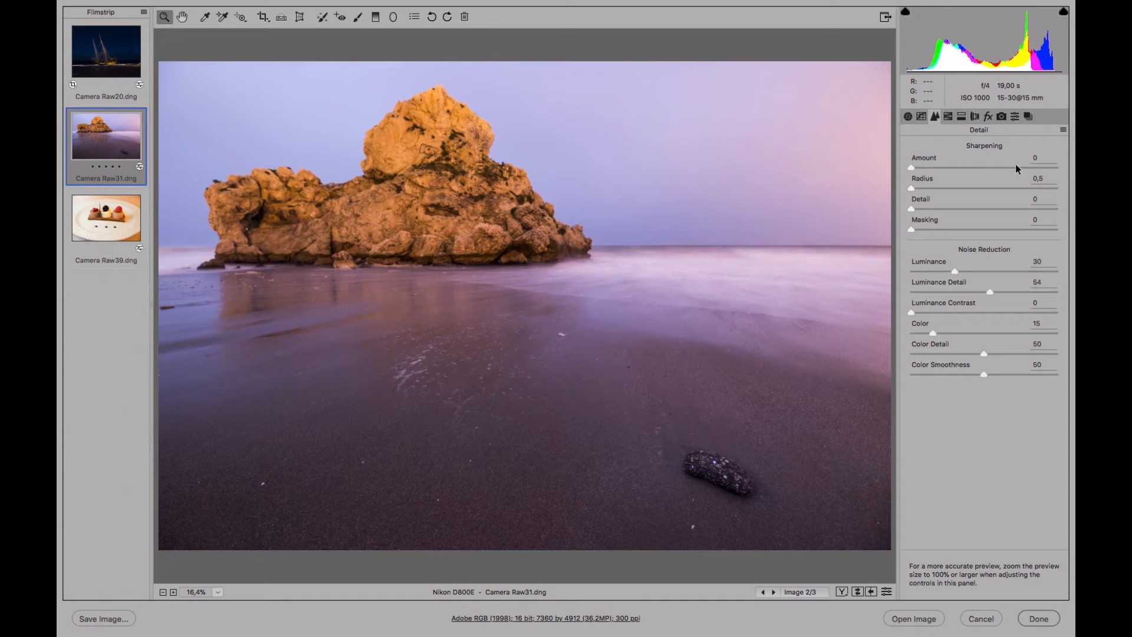
# - Save the current adjustments as a snapshot named "Revelado básico y reducción de ruido"
pyautogui.click(1029, 117)
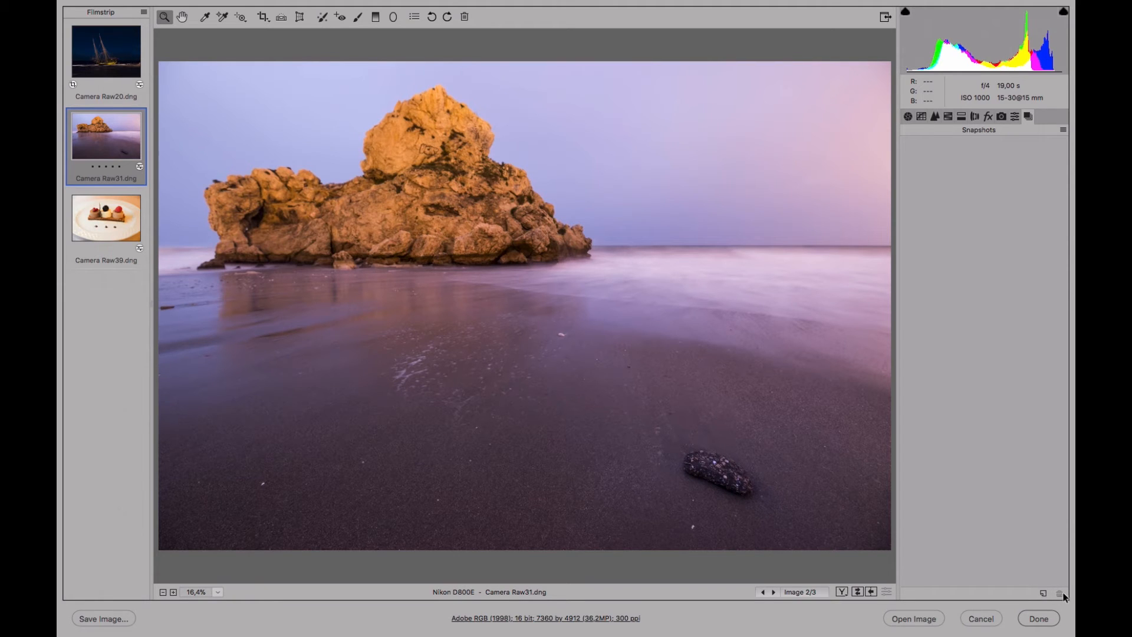
pyautogui.click(1044, 594)
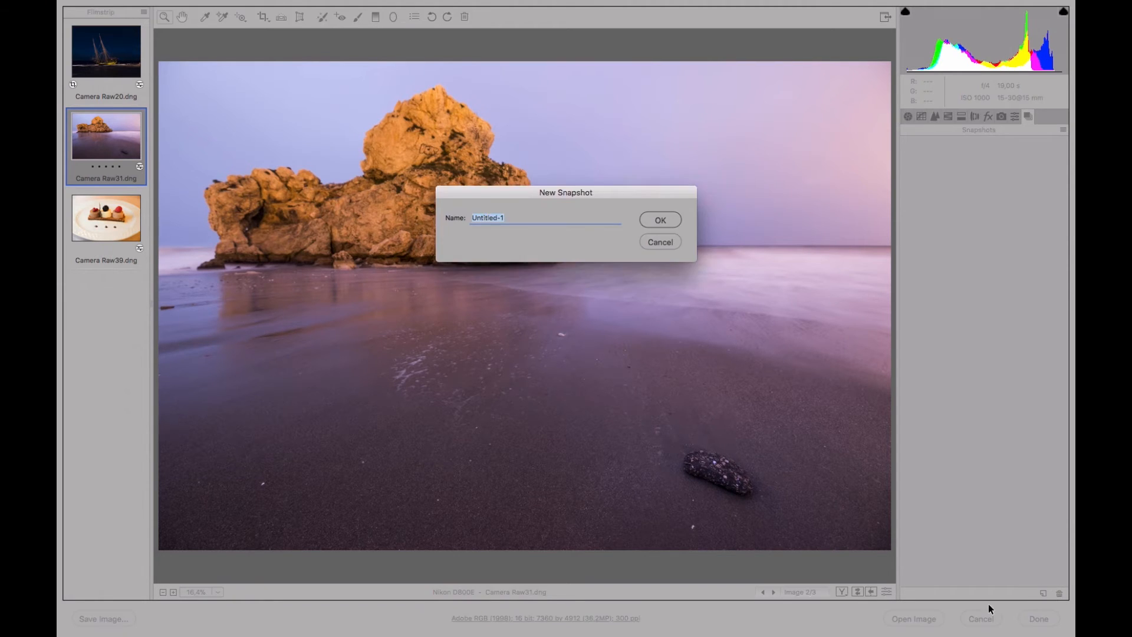
pyautogui.moveTo(632, 190); pyautogui.dragTo(548, 115)
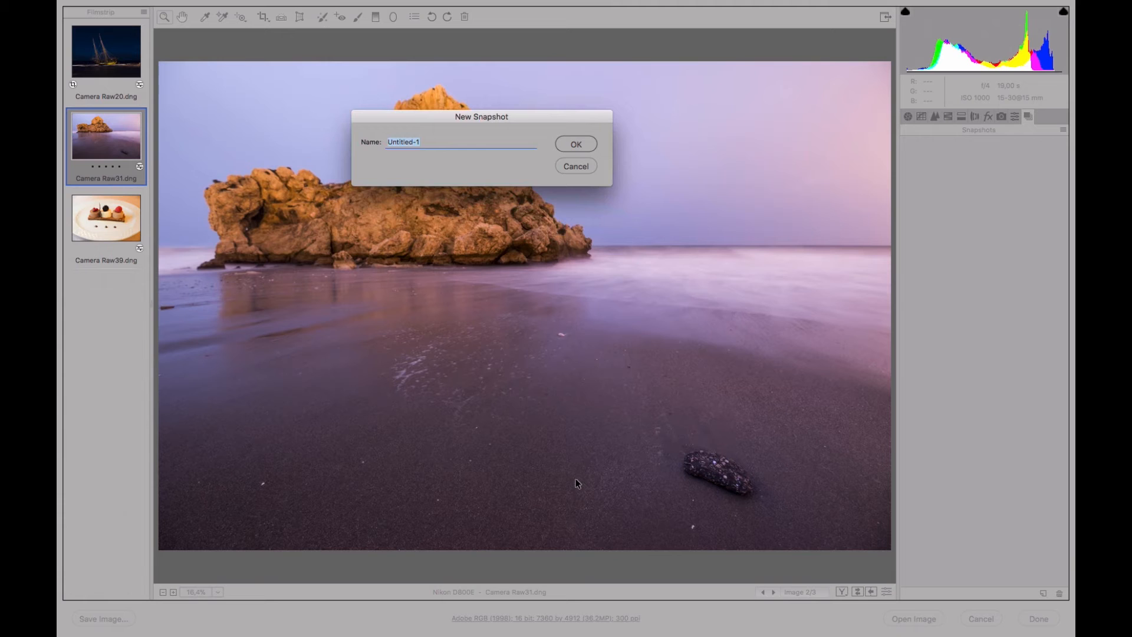
pyautogui.moveTo(527, 114); pyautogui.dragTo(574, 380)
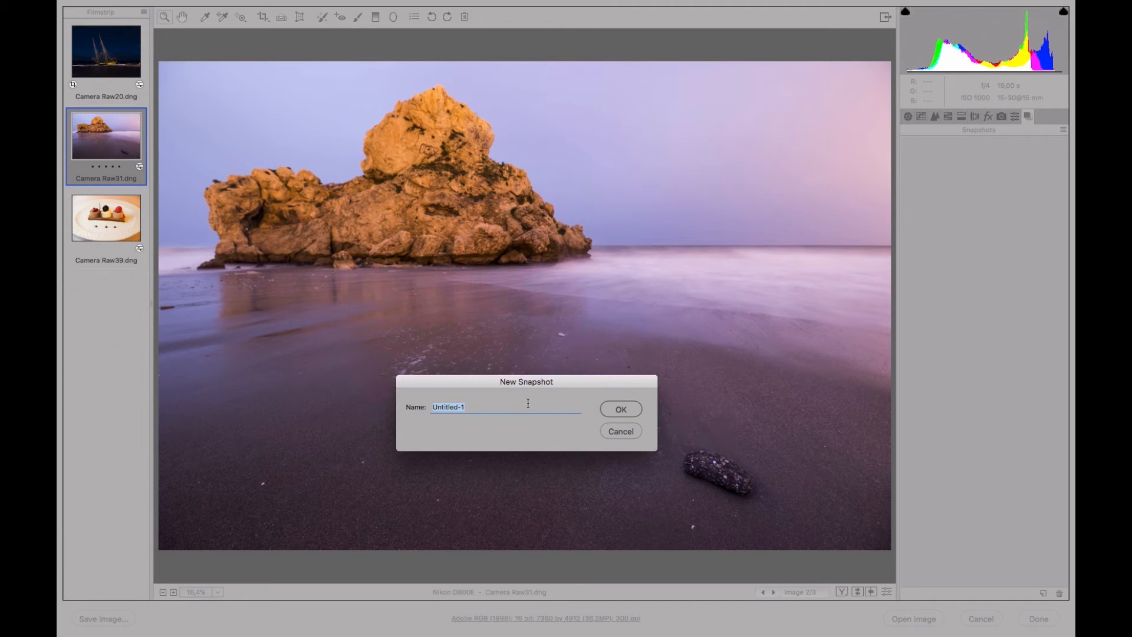
pyautogui.write('Re')
pyautogui.write('do básico y reducción de ruido')
pyautogui.click(625, 409)
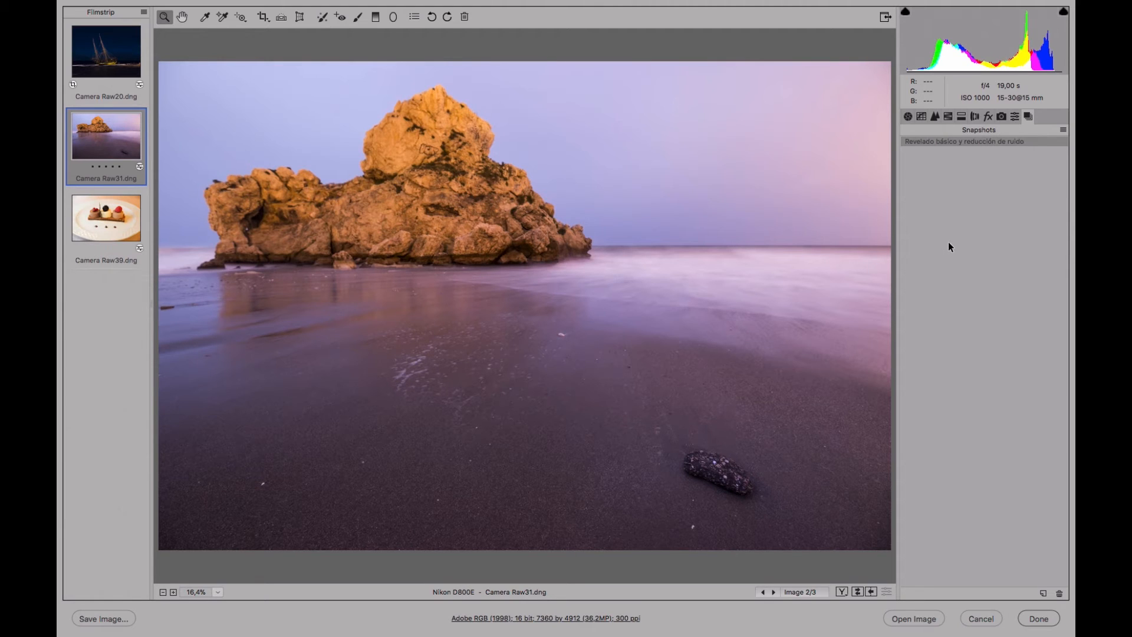
# - Save the photo with Camera Raw Defaults as a snapshot named "Original", and reapply the "Revelado básico y reducción de ruido" snapshot
pyautogui.click(1061, 130)
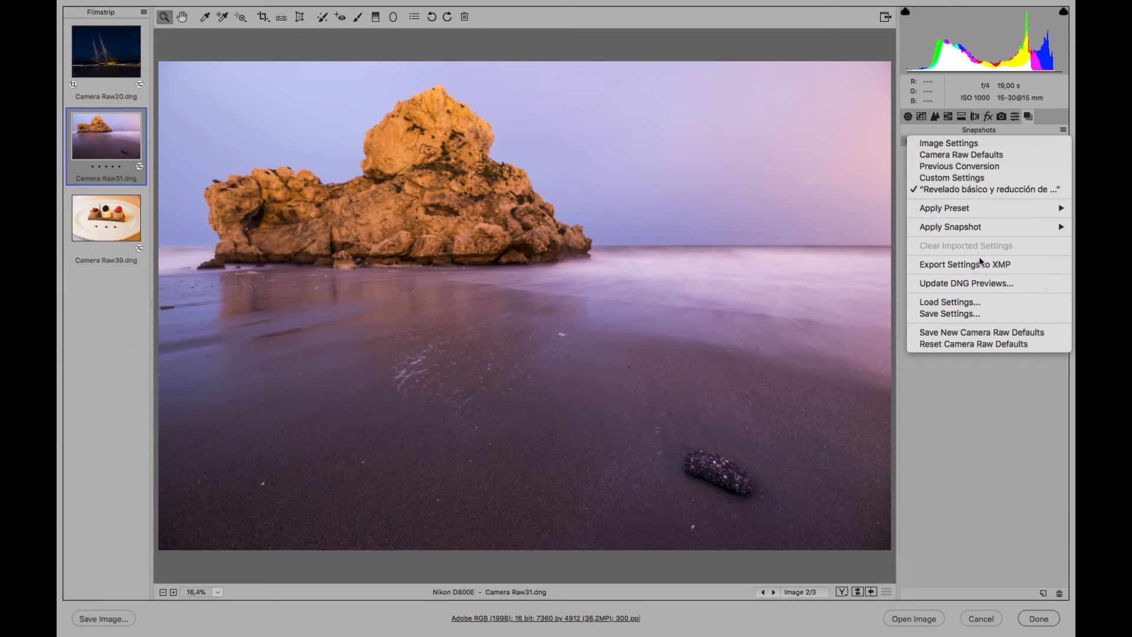
pyautogui.click(991, 154)
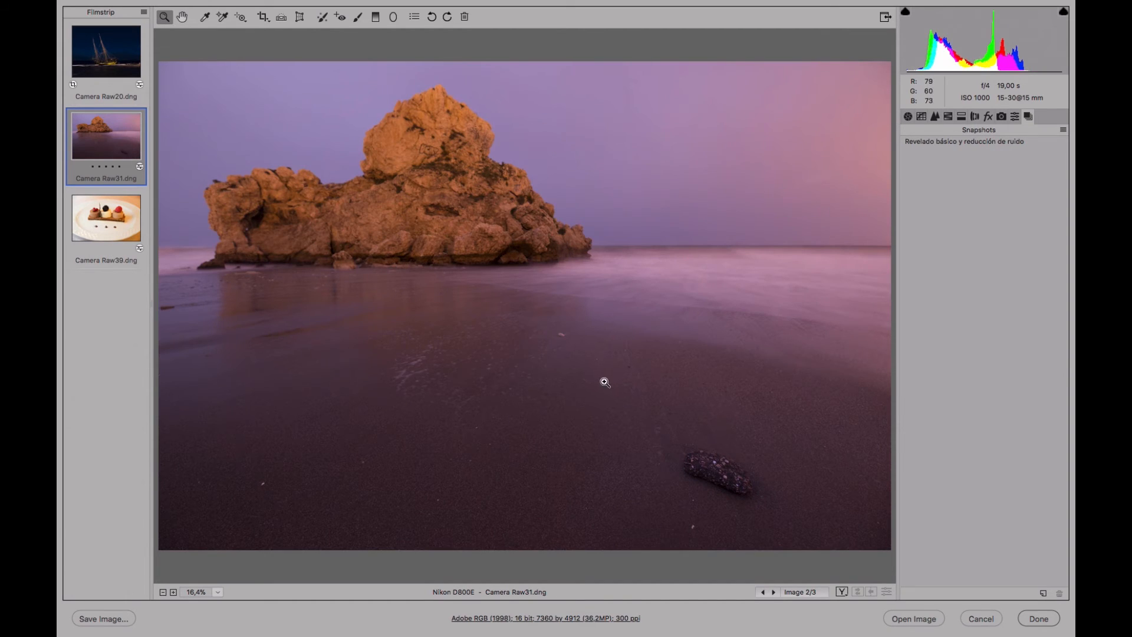
pyautogui.click(1044, 594)
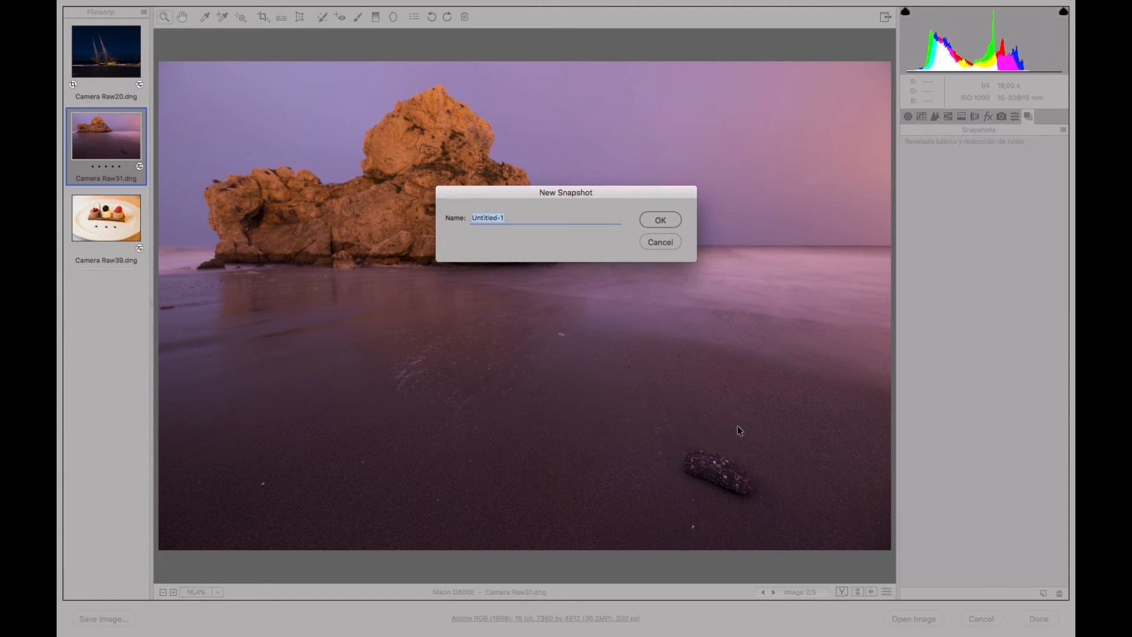
pyautogui.write('Original')
pyautogui.click(668, 222)
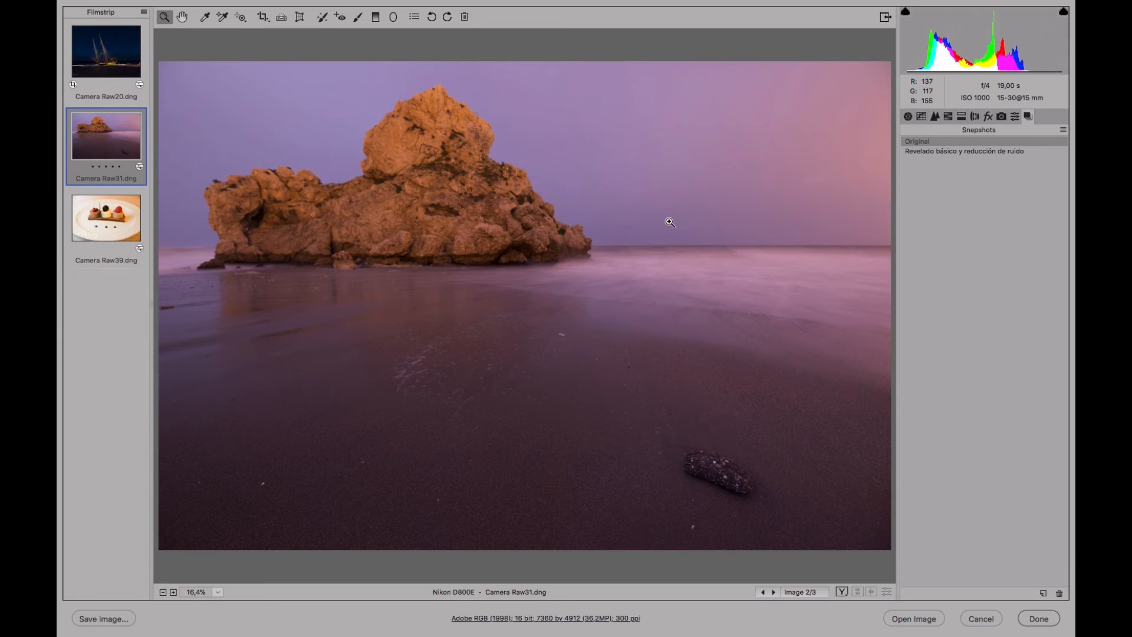
pyautogui.click(959, 153)
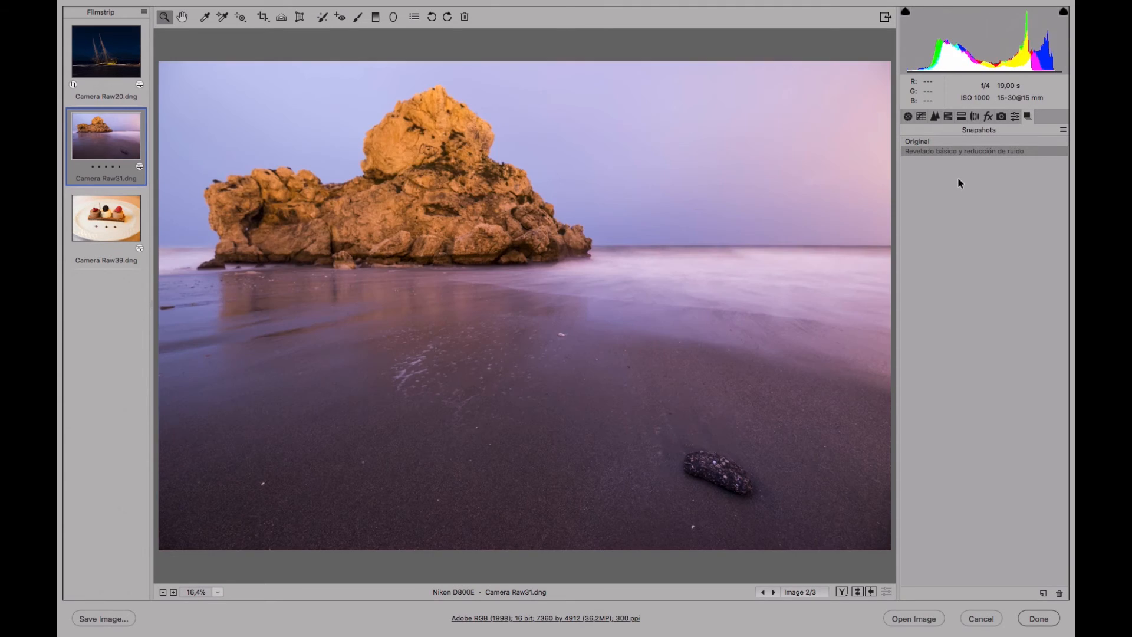
# - Compare the "Original" and "Revelado básico y reducción de ruido" snapshots on the full photo and on the large rock at 50%
pyautogui.click(932, 142)
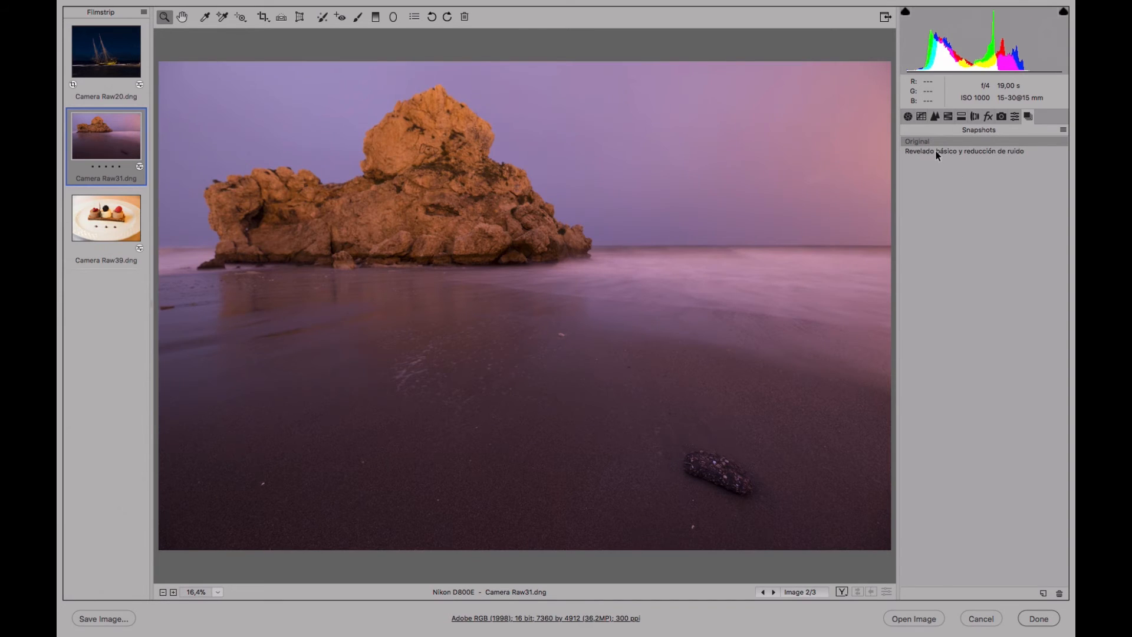
pyautogui.click(938, 152)
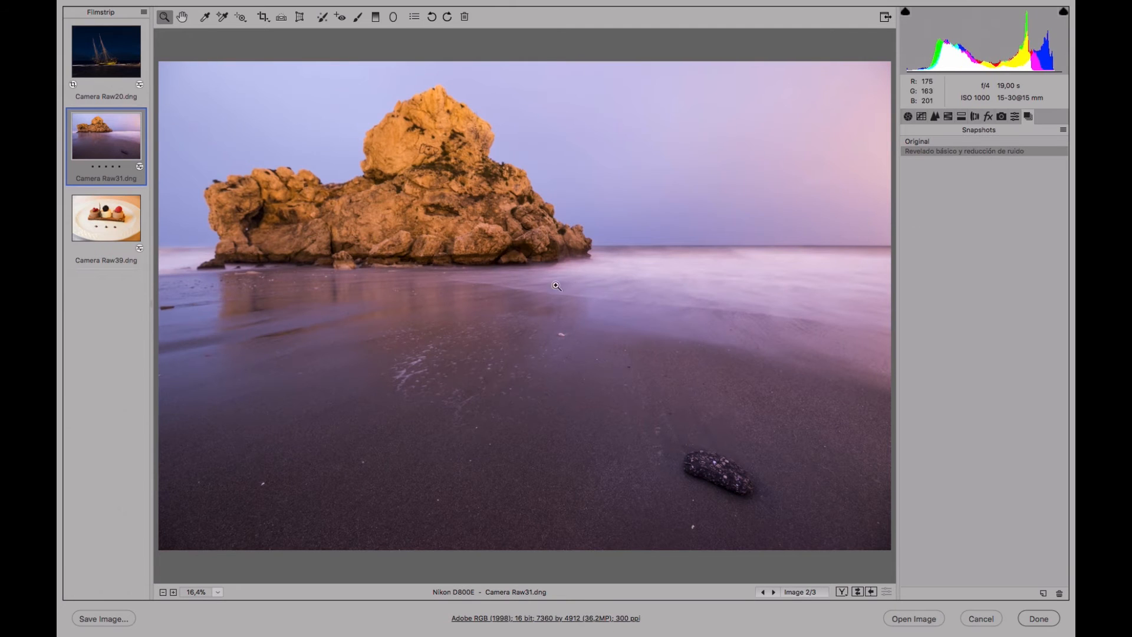
pyautogui.click(524, 260)
pyautogui.click(531, 271)
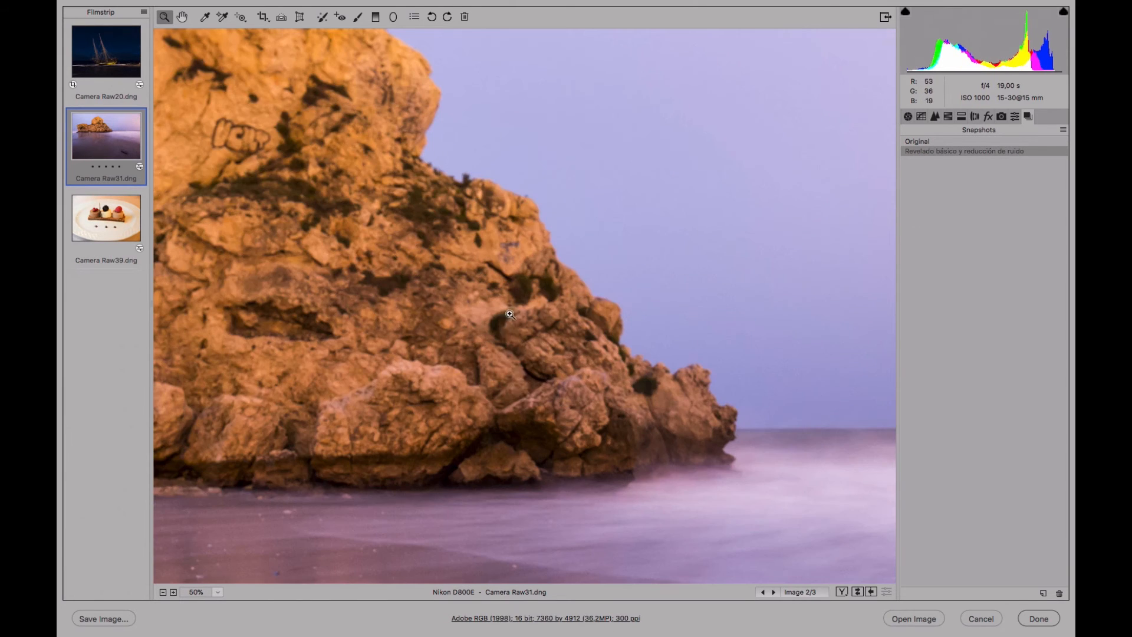
pyautogui.click(941, 141)
pyautogui.click(940, 152)
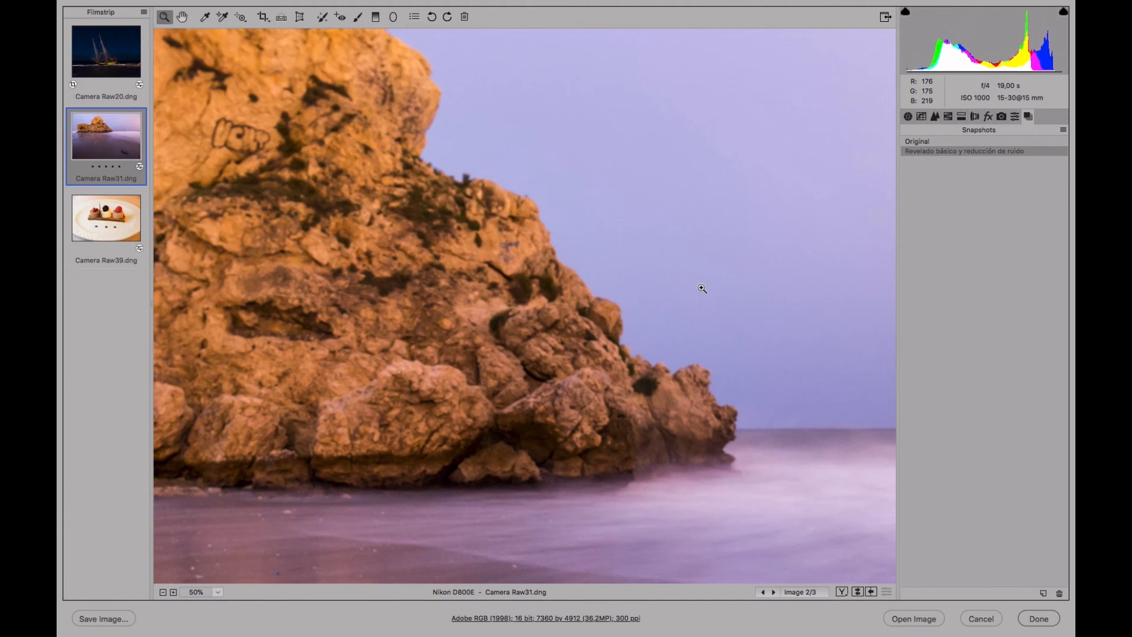
# - Compare the two snapshots at 100% on the sky, the sea horizon and the rock's edge, ending on the developed version
pyautogui.click(702, 290)
pyautogui.click(705, 298)
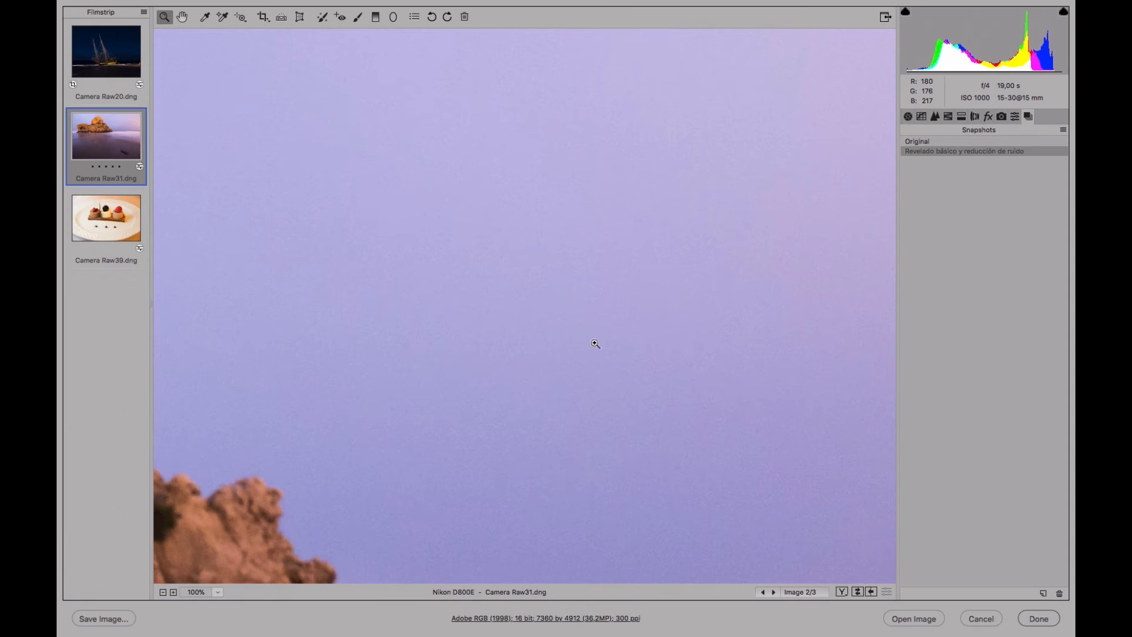
pyautogui.moveTo(480, 470); pyautogui.dragTo(518, 157)
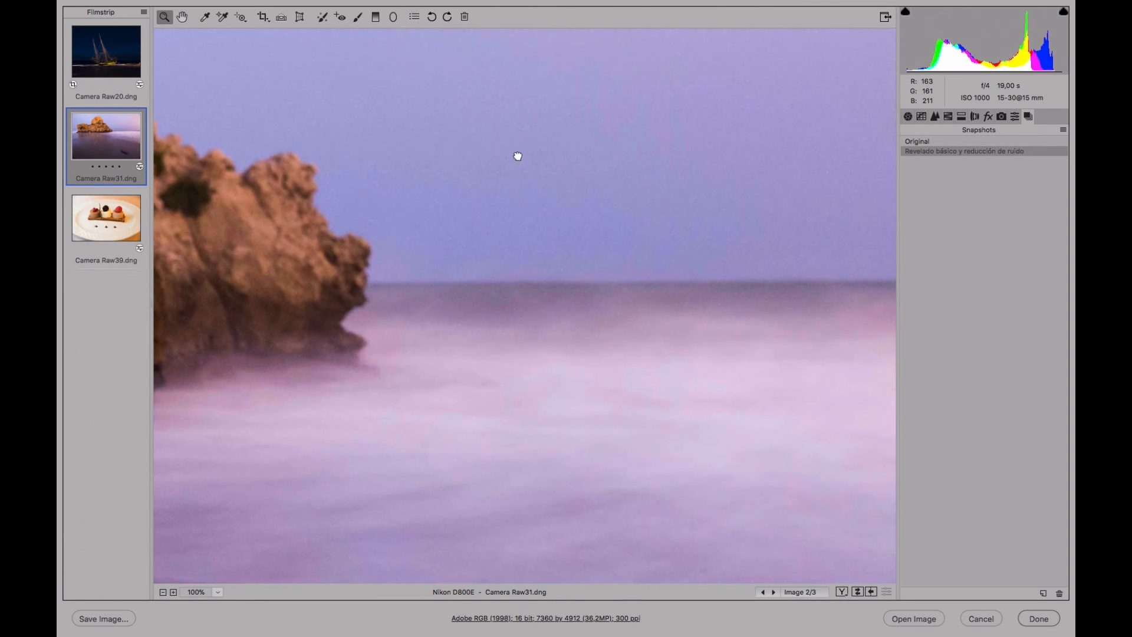
pyautogui.click(919, 143)
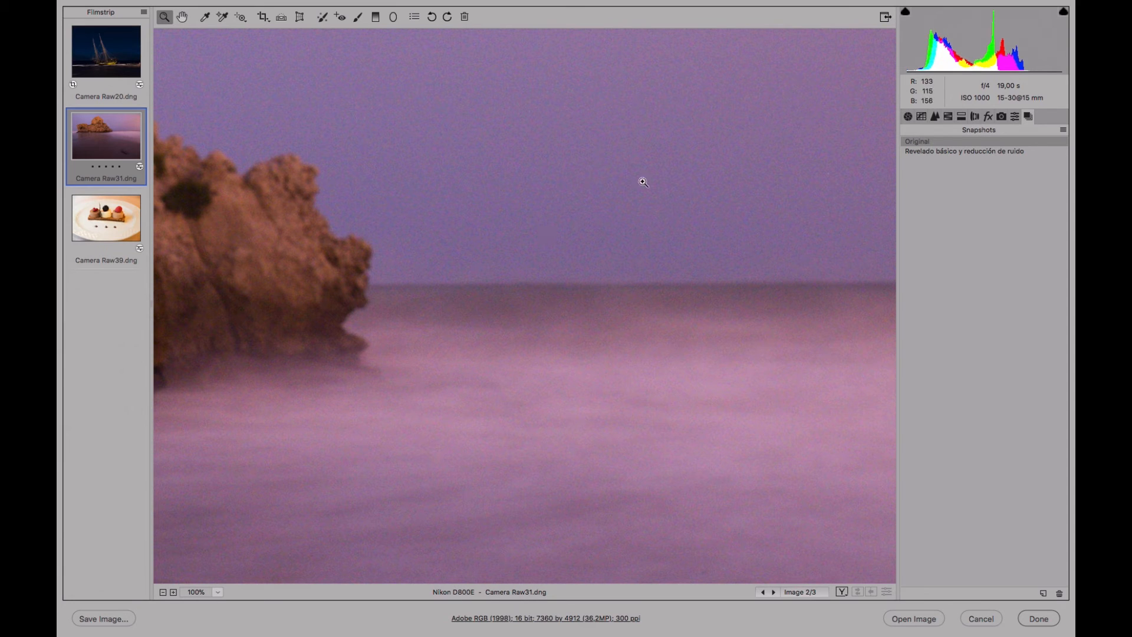
pyautogui.click(953, 152)
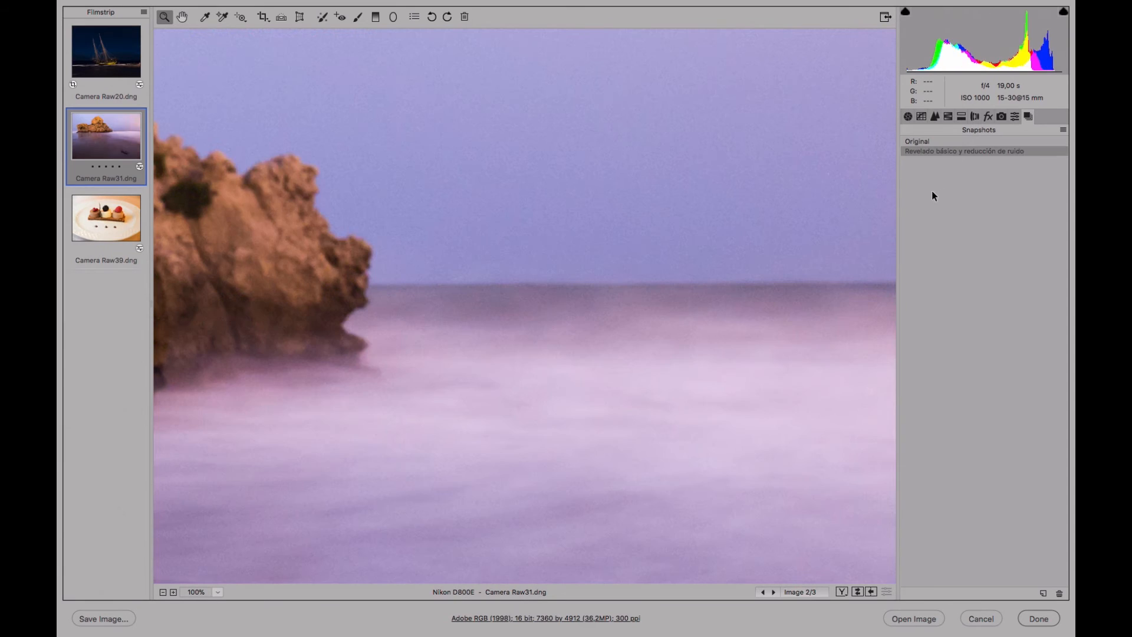
# - Review the photo's Basic and Detail adjustments, compare both snapshots once more, and fit the photo in view
pyautogui.click(908, 117)
pyautogui.click(934, 116)
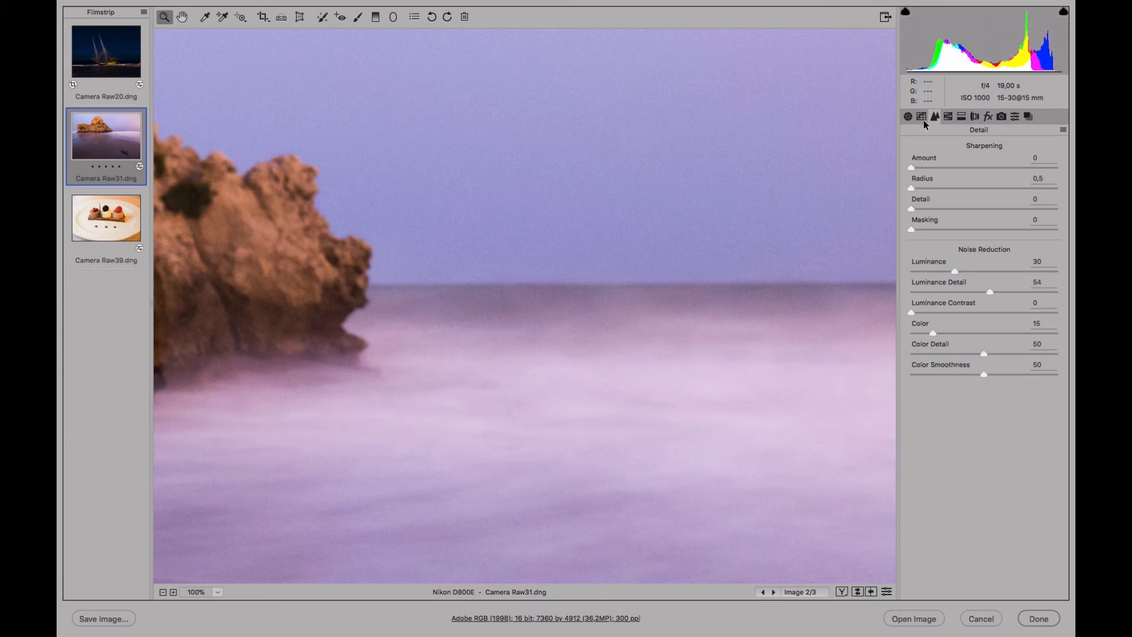
pyautogui.click(908, 117)
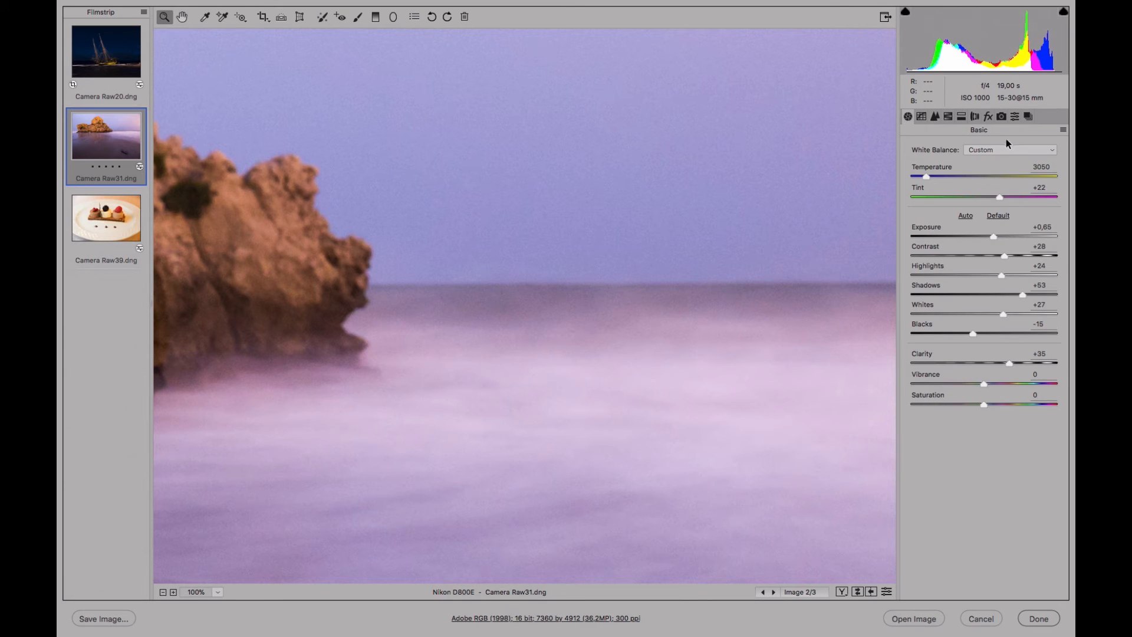
pyautogui.click(1028, 116)
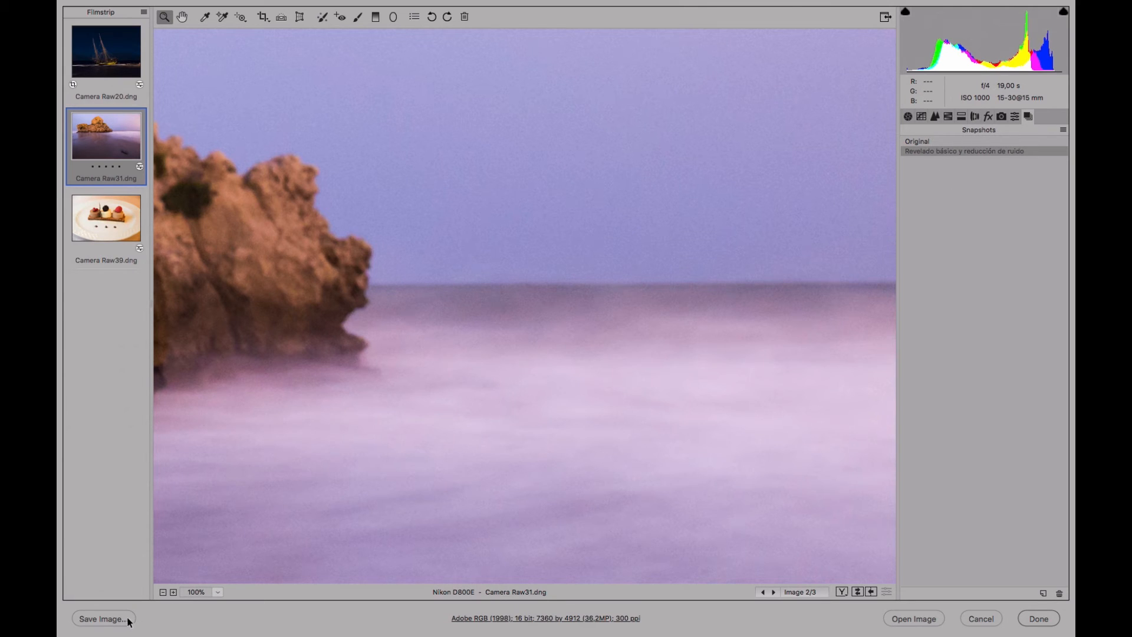
pyautogui.click(932, 142)
pyautogui.click(933, 151)
pyautogui.click(207, 593)
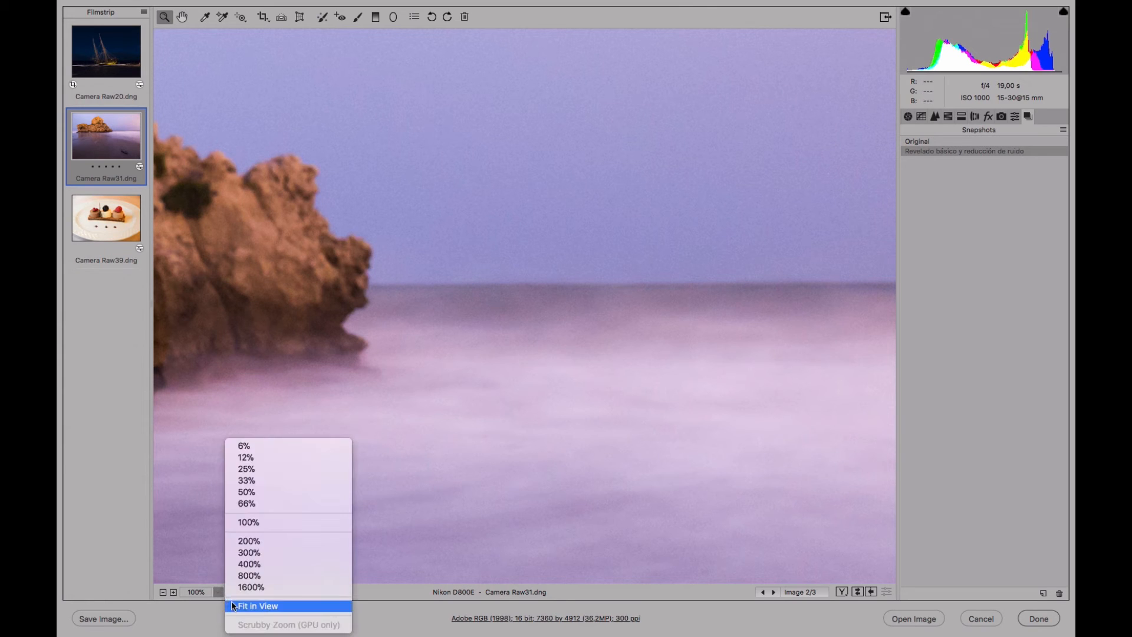
pyautogui.click(235, 605)
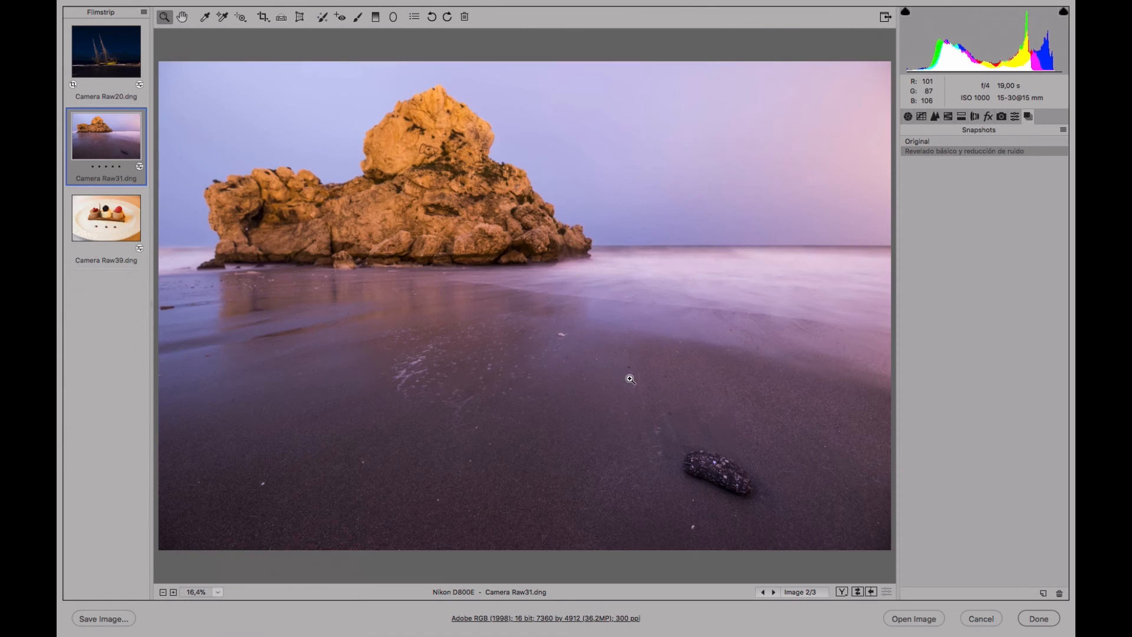
# - Open the dessert photo Camera Raw39.dng and set its white balance temperature to 4350
pyautogui.click(122, 230)
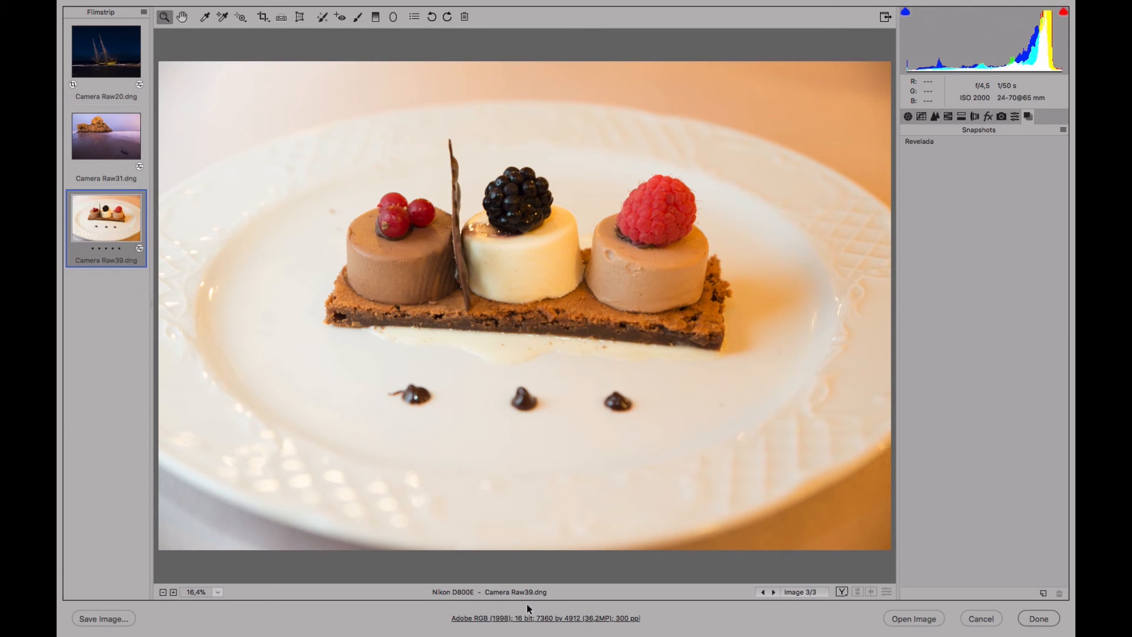
pyautogui.click(909, 117)
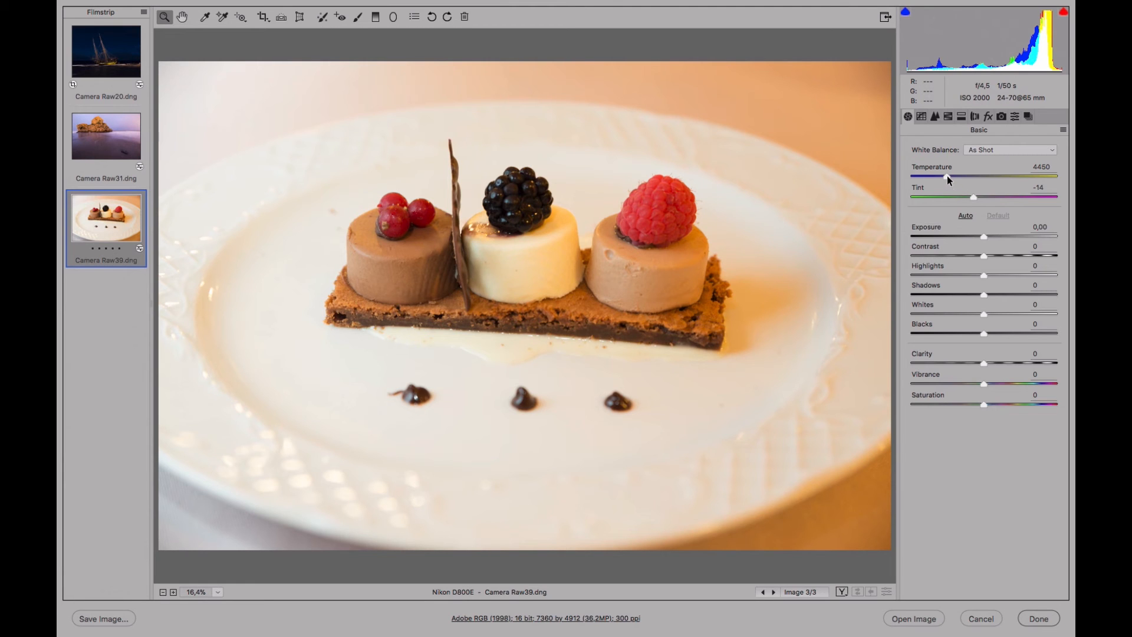
pyautogui.moveTo(947, 175); pyautogui.dragTo(946, 175)
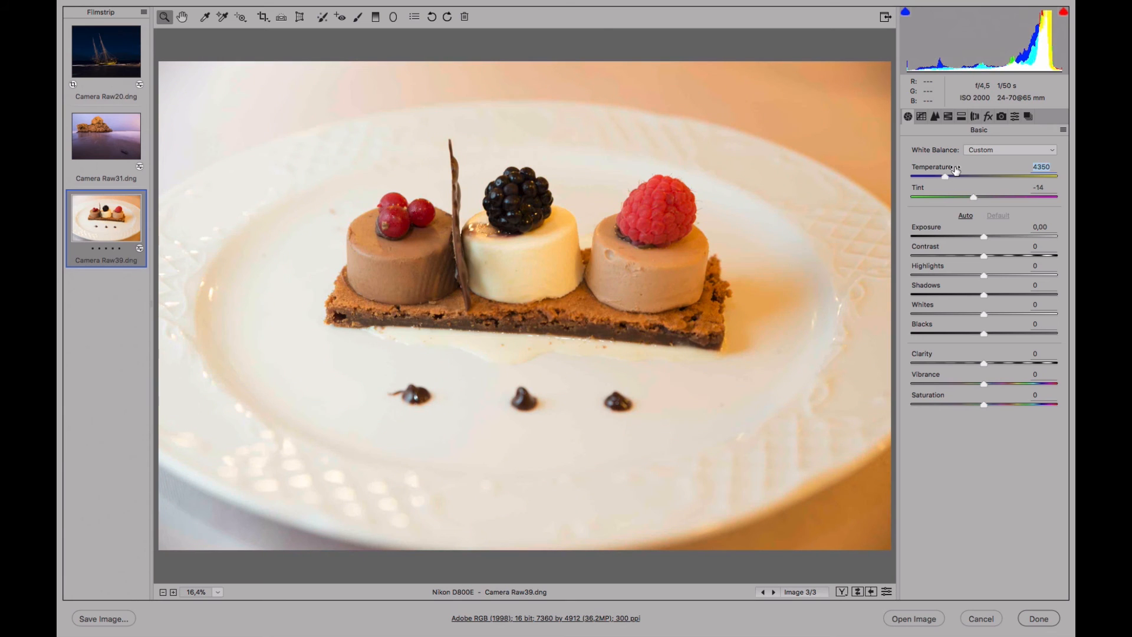
# - Try white balance samples on several plate areas, keep the one behind the raspberry mousse, and fine-tune the temperature to 3150
pyautogui.click(204, 22)
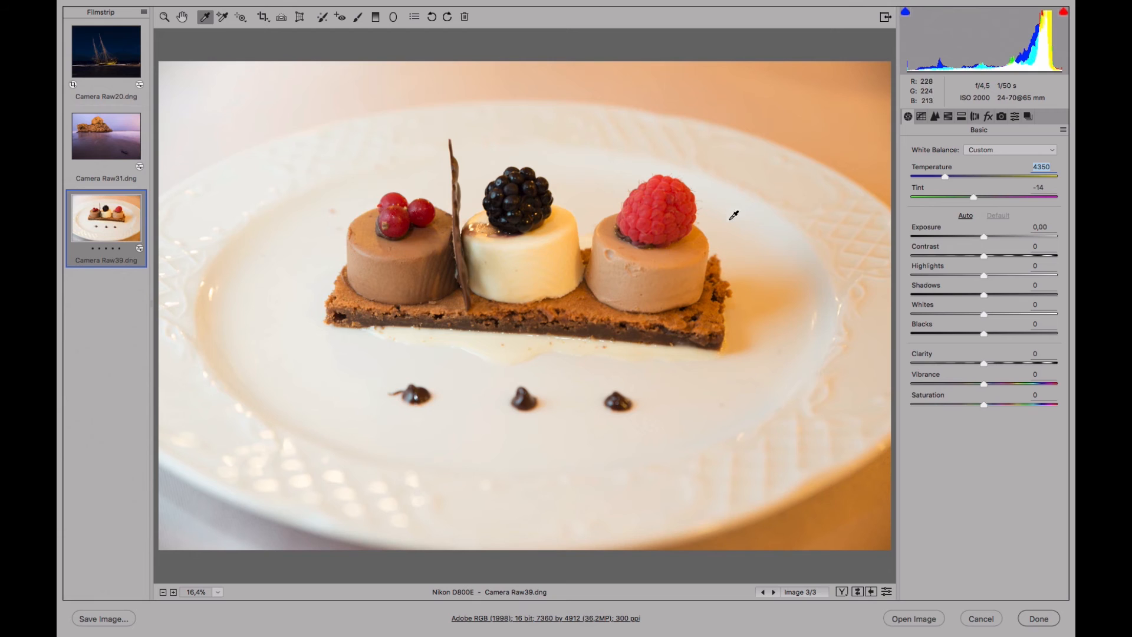
pyautogui.click(562, 412)
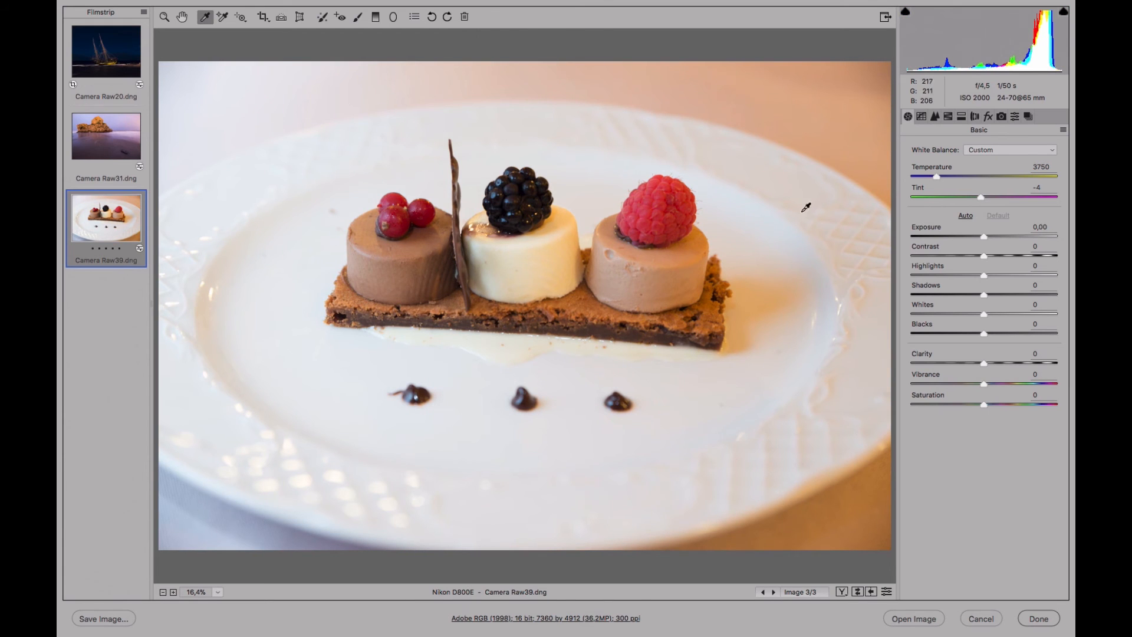
pyautogui.click(761, 298)
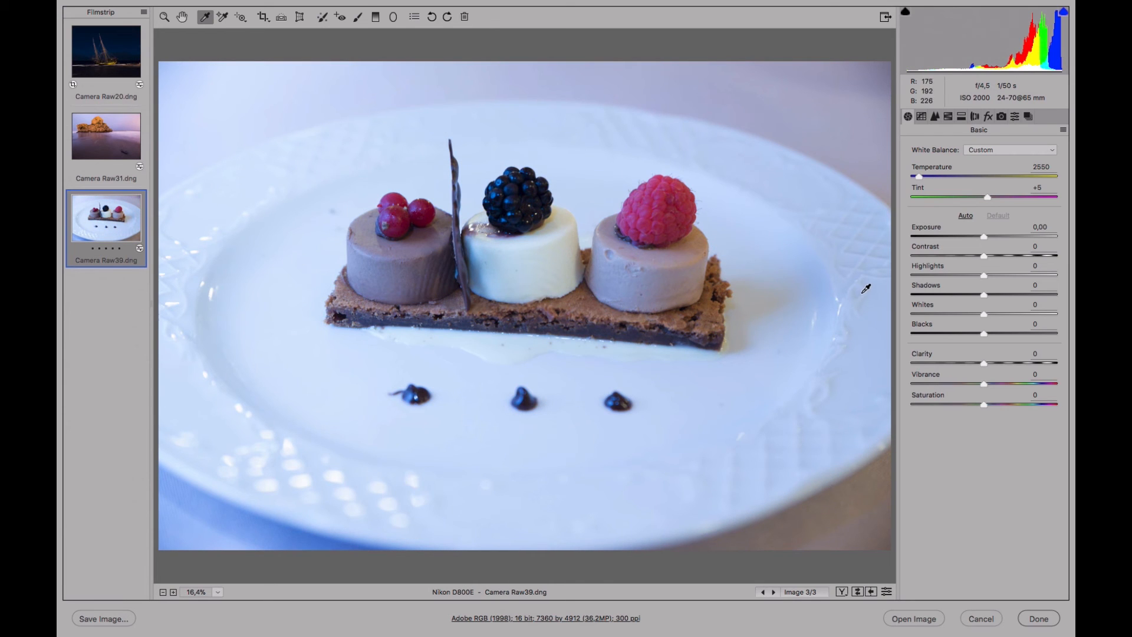
pyautogui.click(567, 402)
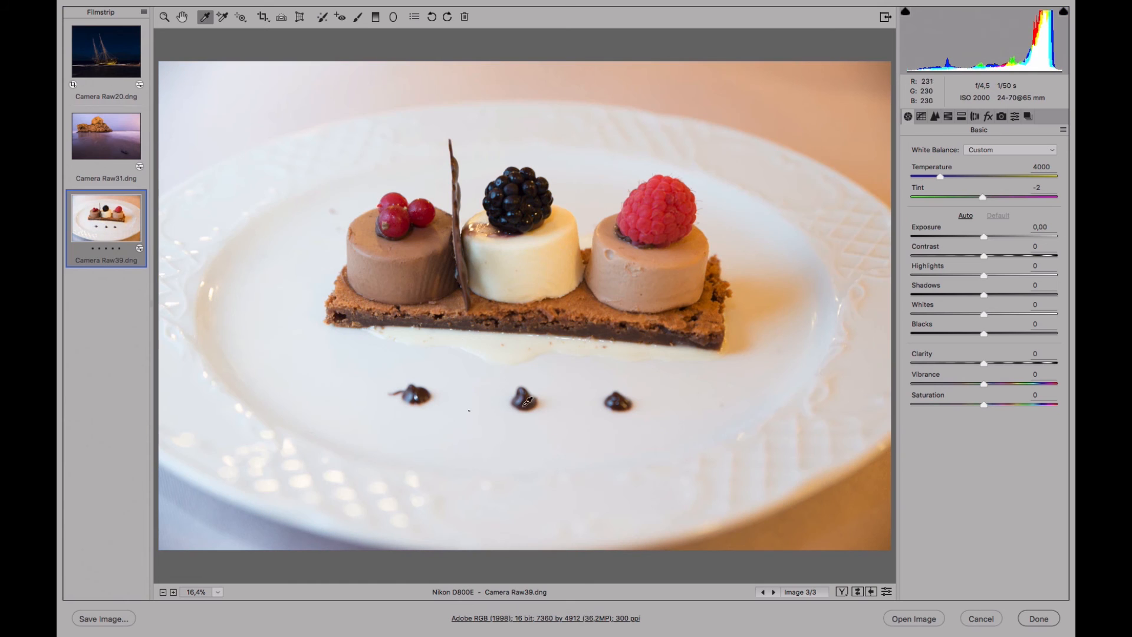
pyautogui.click(740, 160)
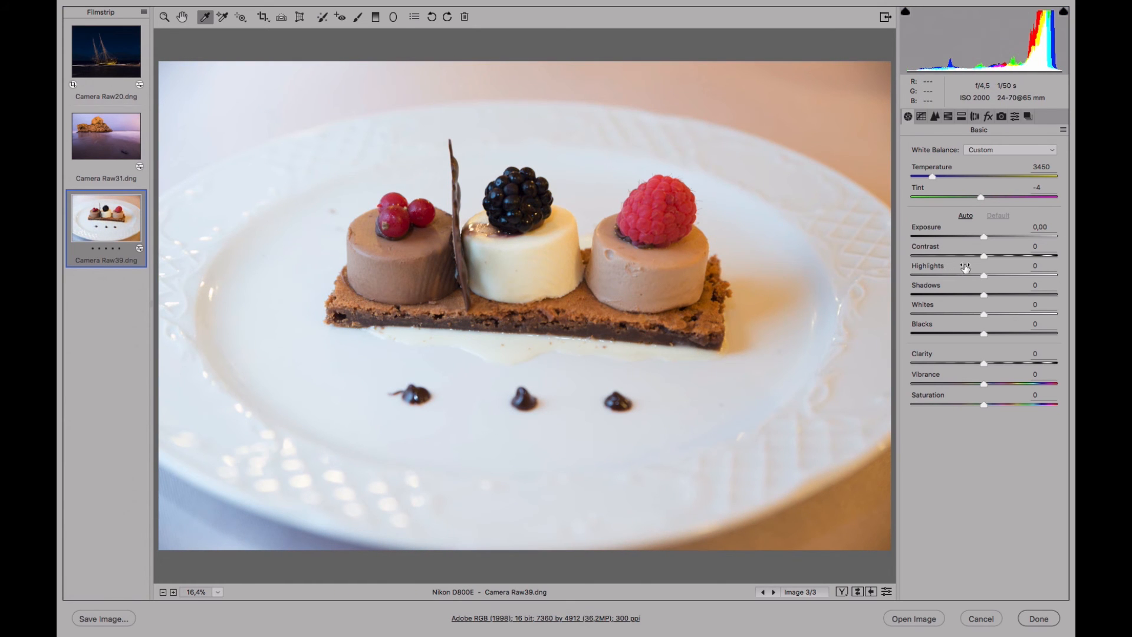
pyautogui.moveTo(933, 174); pyautogui.dragTo(927, 176)
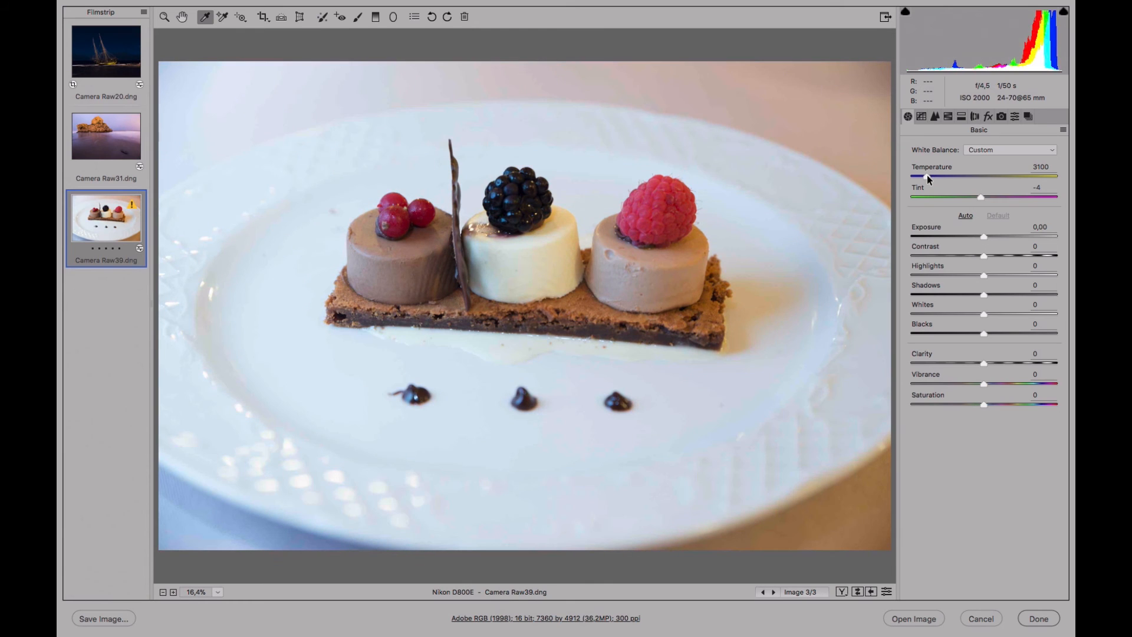
pyautogui.click(928, 174)
# - Set the dessert photo's Blacks to -9, Shadows to +35, Clarity to +23, Vibrance to +37 and Exposure to +0.15
pyautogui.moveTo(983, 333); pyautogui.dragTo(976, 333)
pyautogui.moveTo(996, 294); pyautogui.dragTo(1010, 293)
pyautogui.moveTo(984, 362); pyautogui.dragTo(1010, 385)
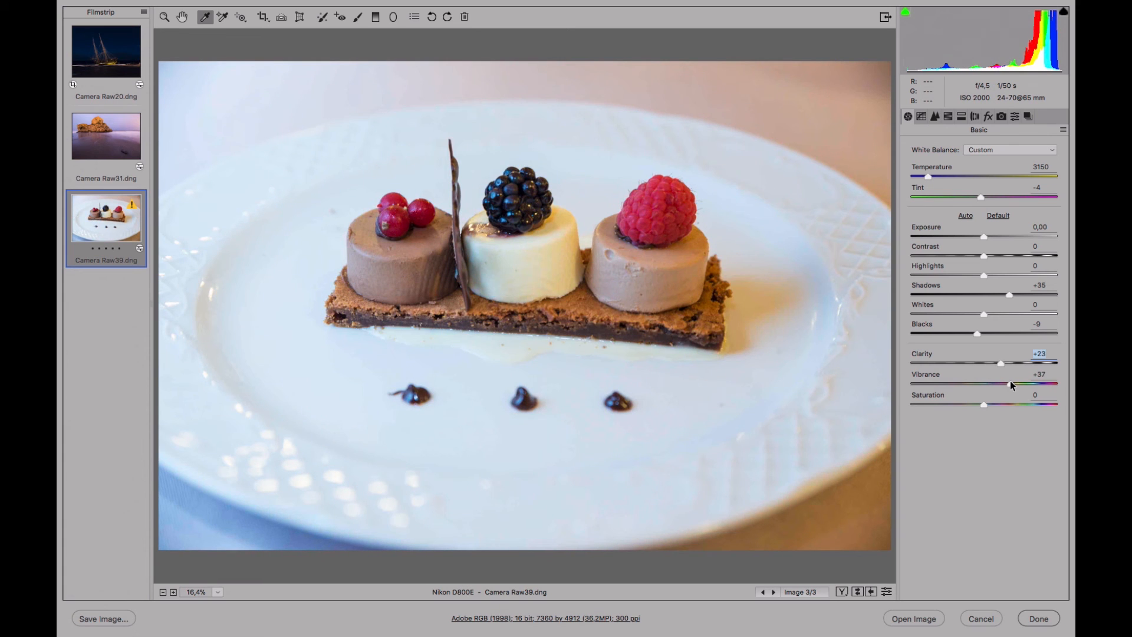
pyautogui.moveTo(984, 236); pyautogui.dragTo(985, 236)
pyautogui.click(986, 235)
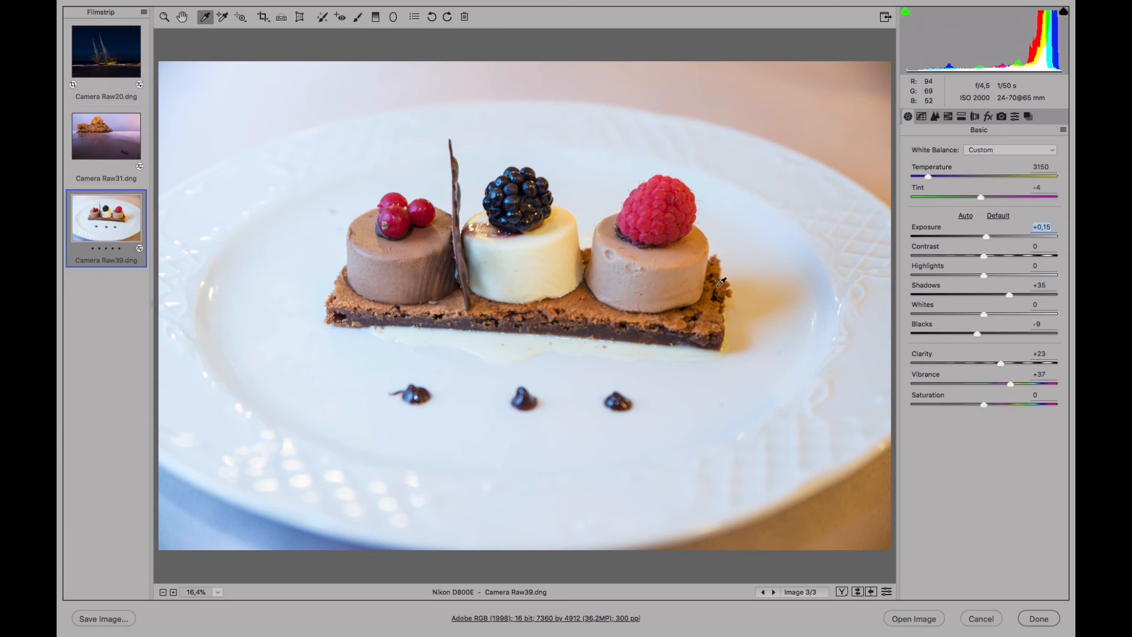
# - Check the Detail settings, examine the brownie base and cream sauce at 200%, and return to the full photo
pyautogui.click(935, 117)
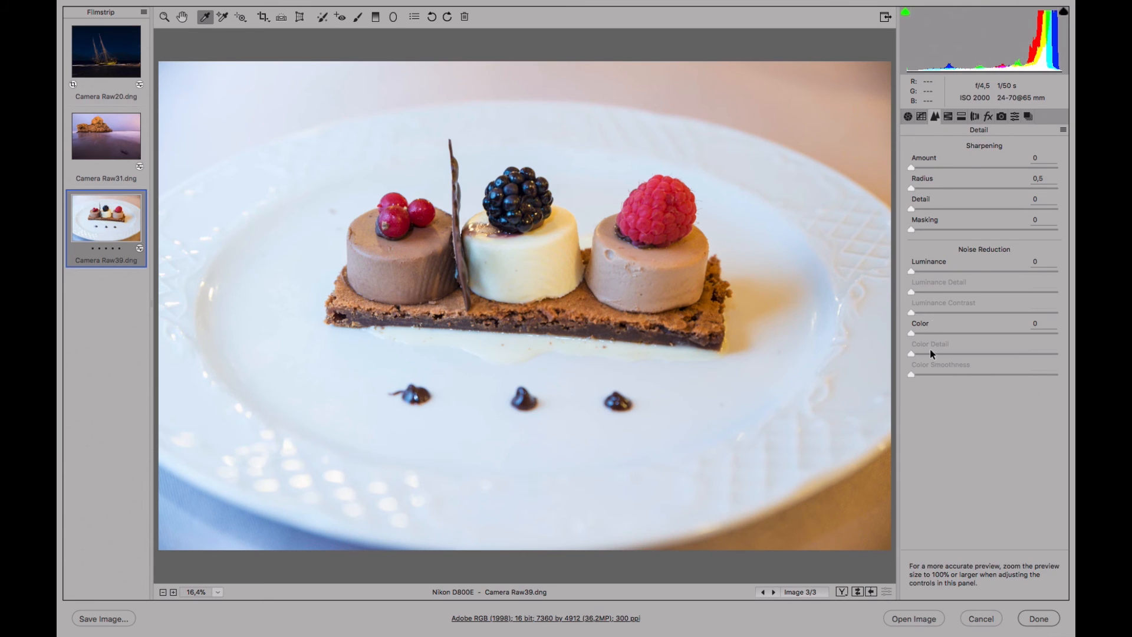
pyautogui.click(908, 117)
pyautogui.click(218, 591)
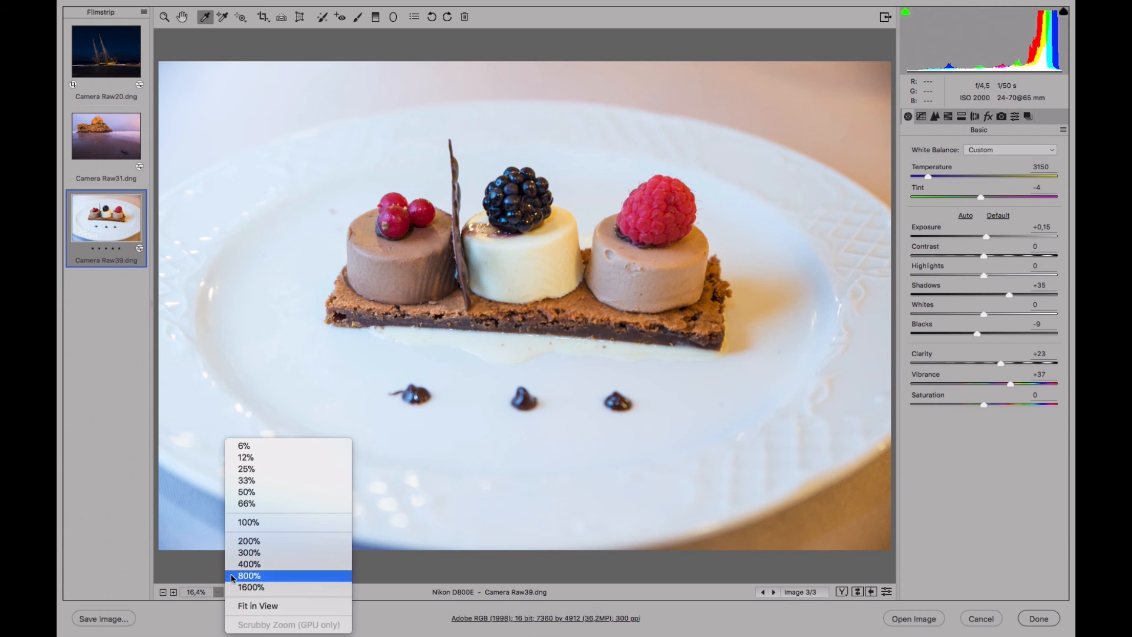
pyautogui.click(248, 542)
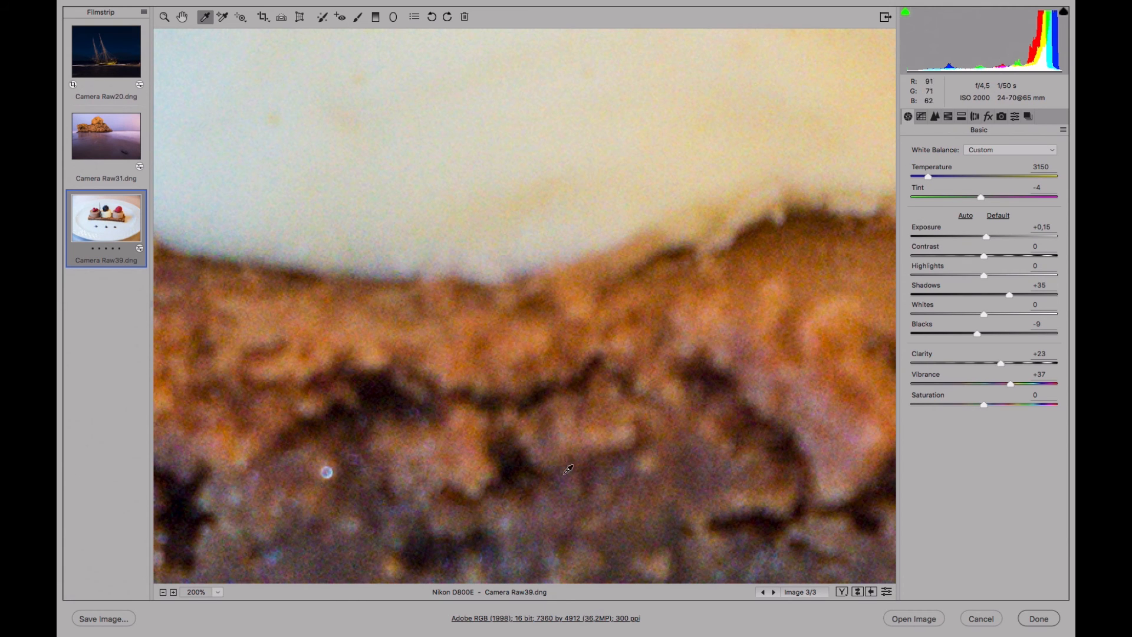
pyautogui.moveTo(578, 475); pyautogui.dragTo(566, 235)
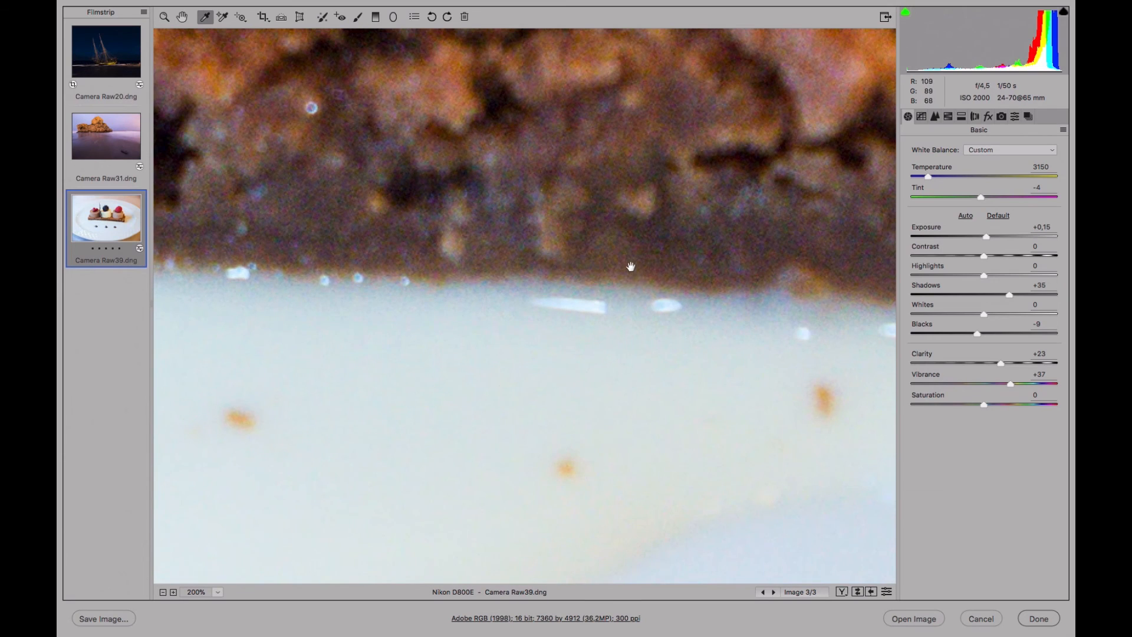
pyautogui.click(216, 592)
pyautogui.click(234, 607)
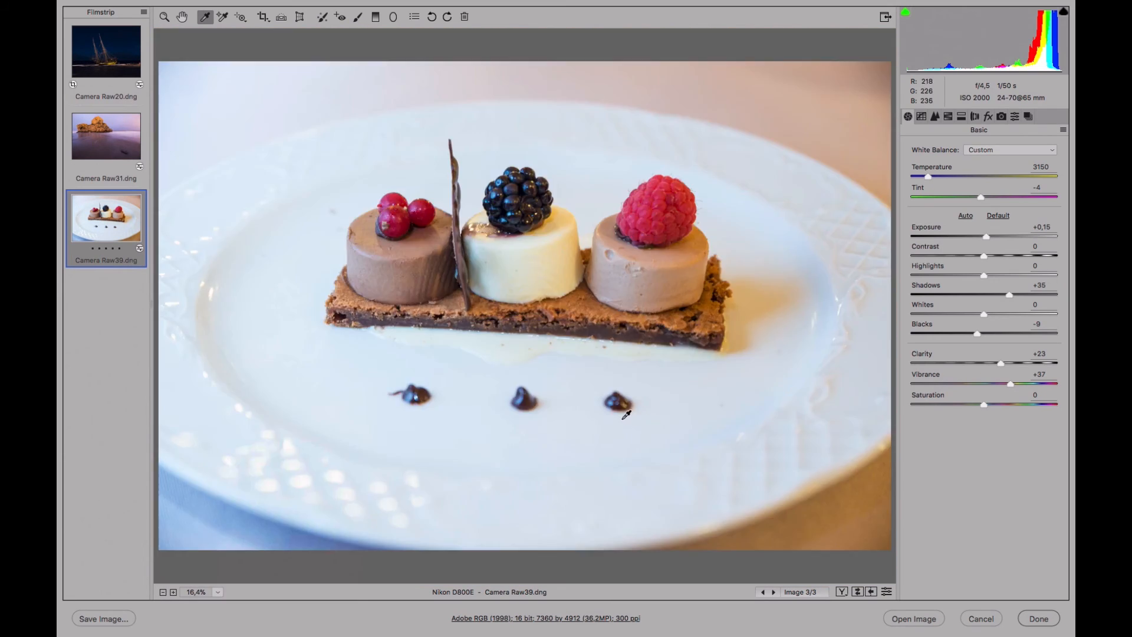
# - Examine the noise across the brownie base, mousses, cream sauce and plate at 100%
pyautogui.click(218, 592)
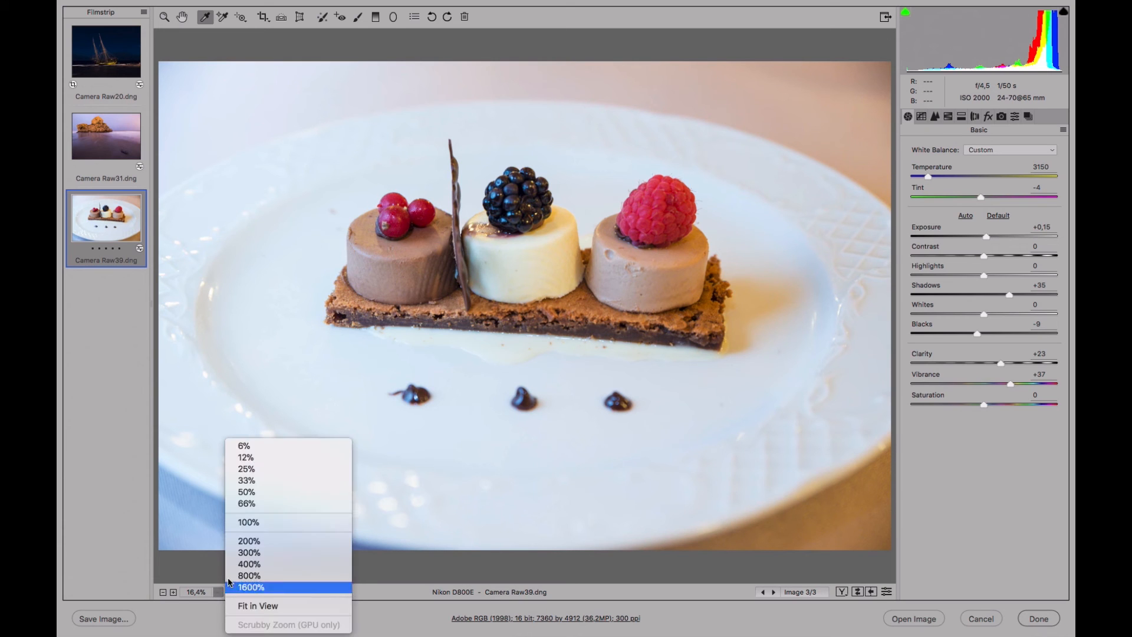
pyautogui.click(242, 527)
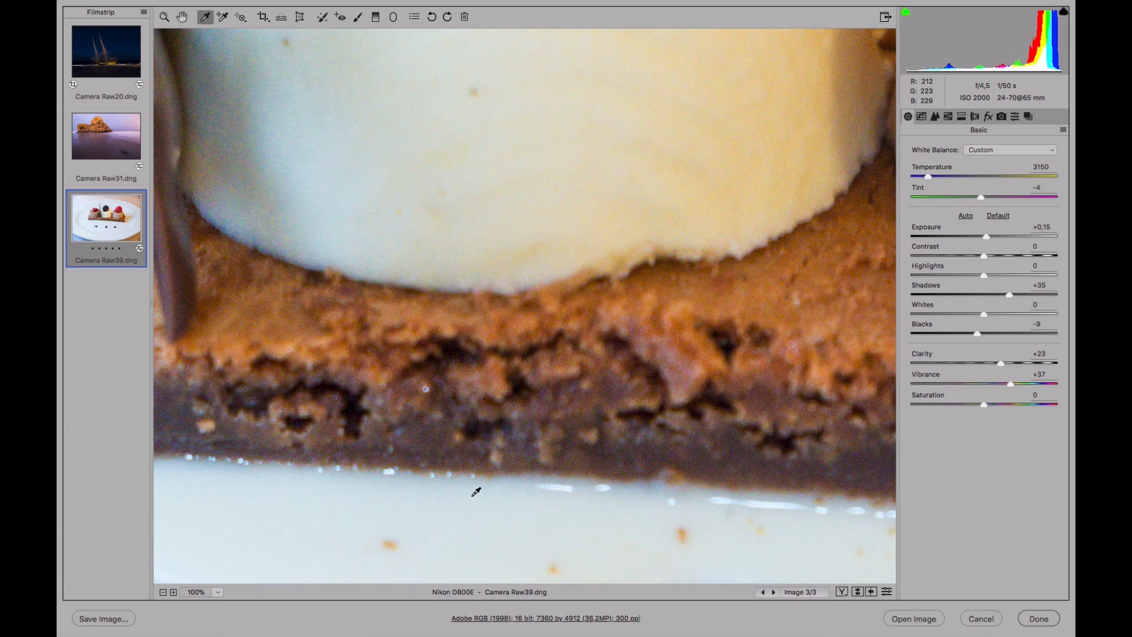
pyautogui.moveTo(704, 478); pyautogui.dragTo(386, 256)
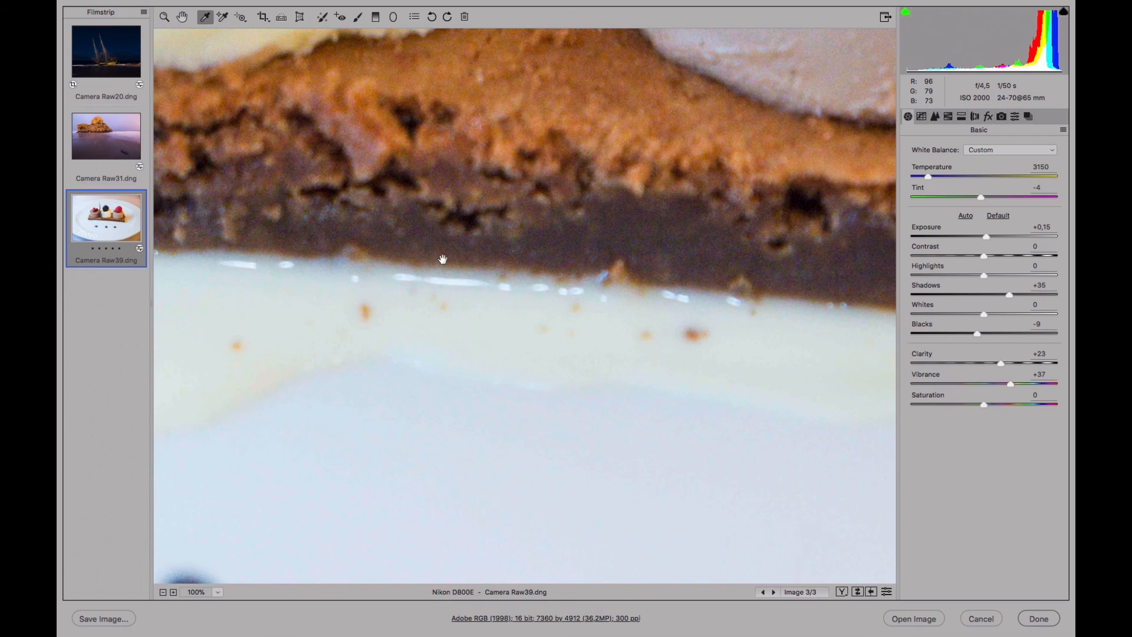
pyautogui.moveTo(646, 240); pyautogui.dragTo(392, 361)
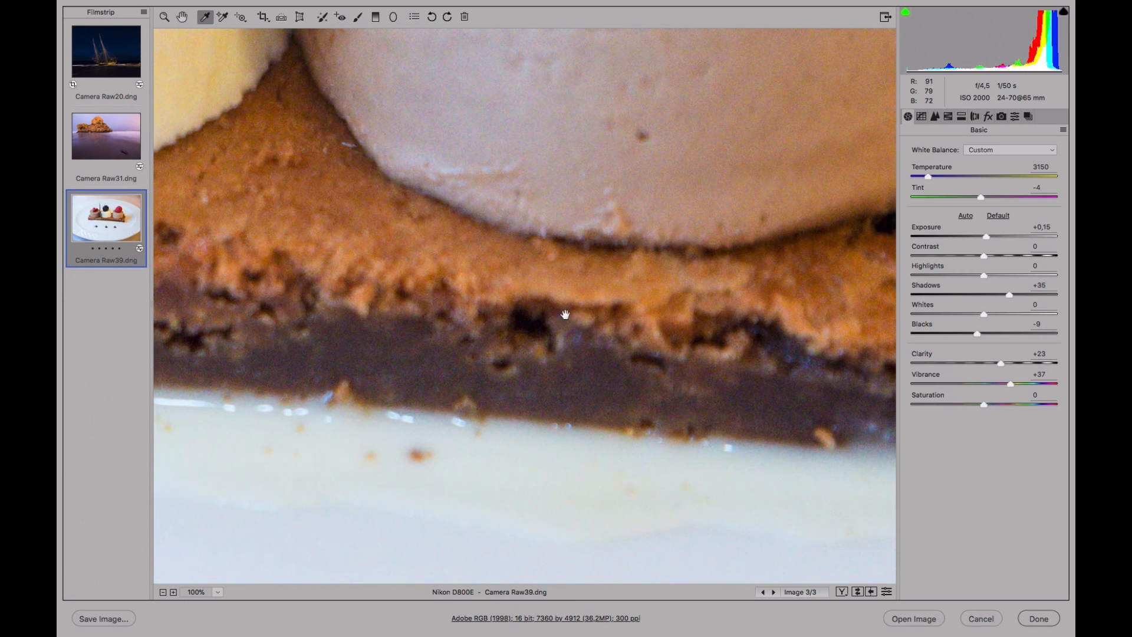
pyautogui.moveTo(533, 404); pyautogui.dragTo(736, 362)
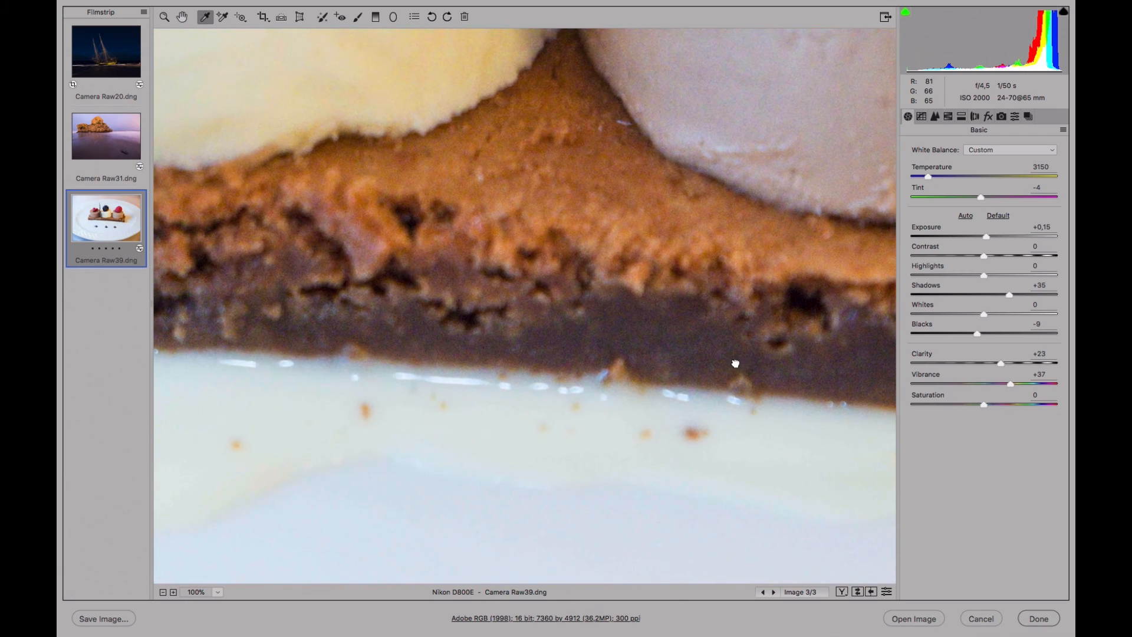
pyautogui.moveTo(420, 351); pyautogui.dragTo(781, 313)
pyautogui.moveTo(589, 349); pyautogui.dragTo(282, 223)
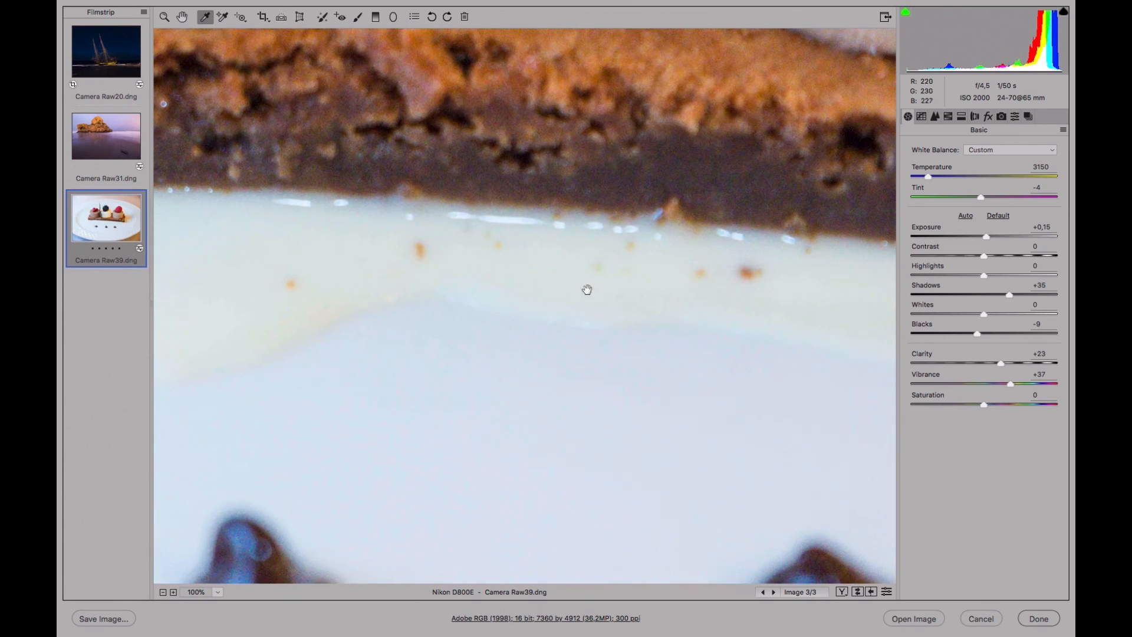
# - Check the noise on the plate and brownie base at 200%, and set noise reduction Color to 21 and Luminance to 41
pyautogui.moveTo(731, 342); pyautogui.dragTo(397, 249)
pyautogui.moveTo(503, 370); pyautogui.dragTo(432, 256)
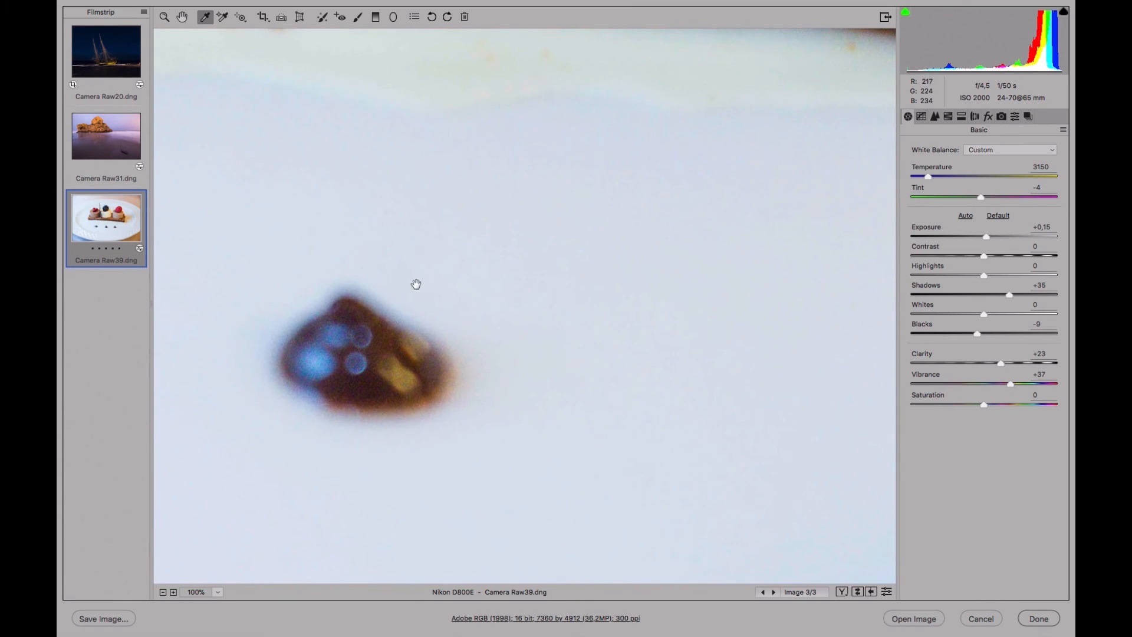
pyautogui.click(218, 591)
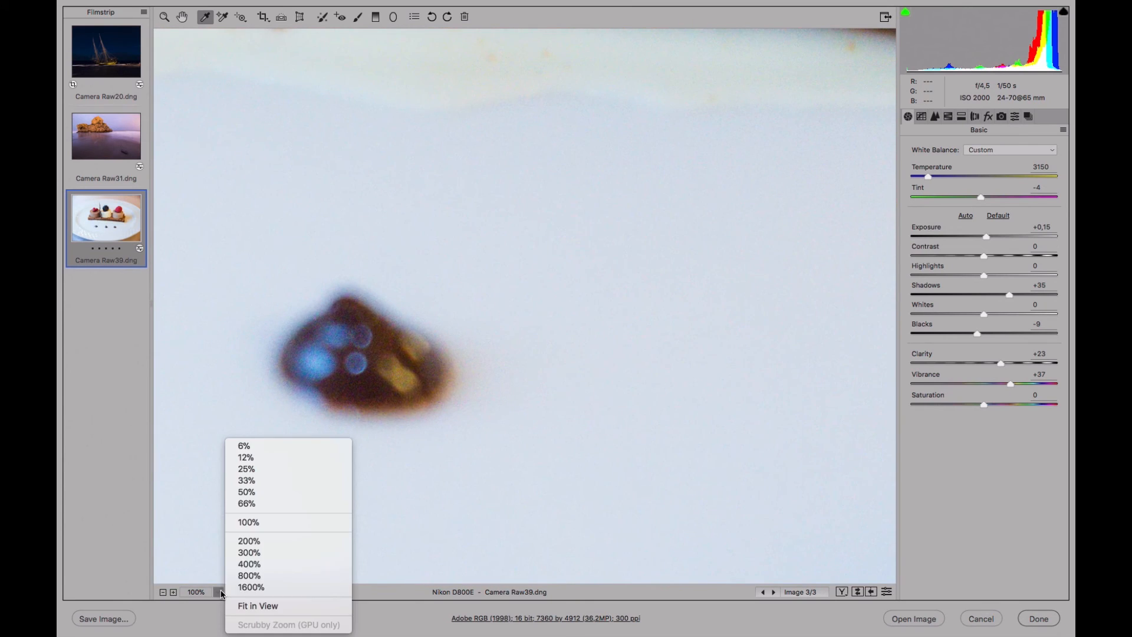
pyautogui.click(244, 540)
pyautogui.moveTo(266, 384); pyautogui.dragTo(655, 383)
pyautogui.moveTo(652, 240); pyautogui.dragTo(470, 565)
pyautogui.moveTo(611, 203); pyautogui.dragTo(548, 362)
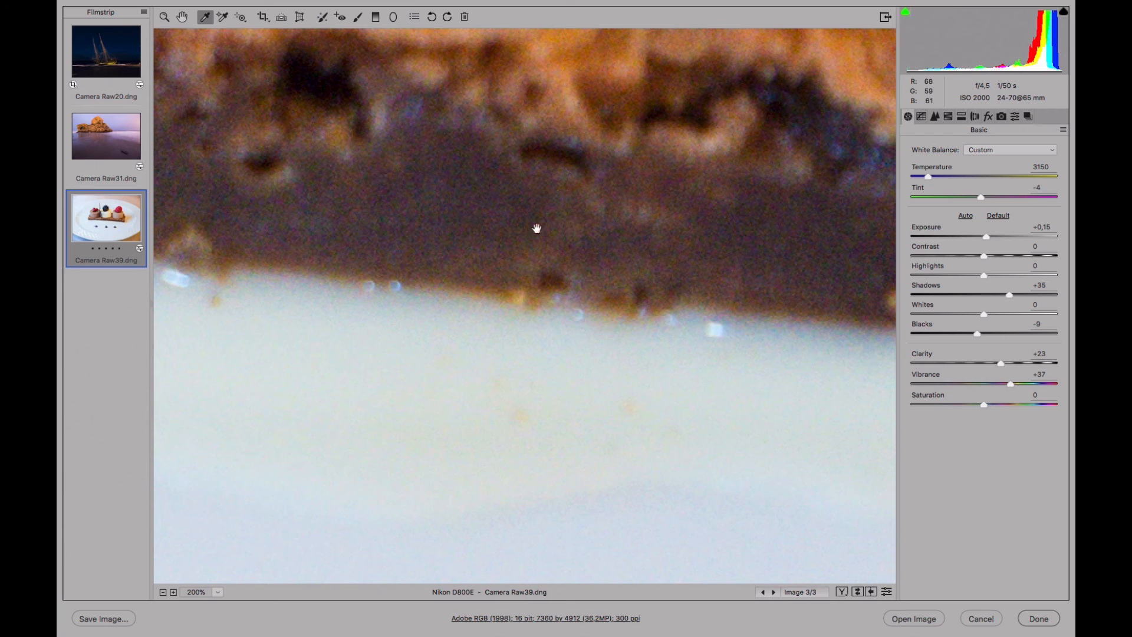
pyautogui.click(935, 117)
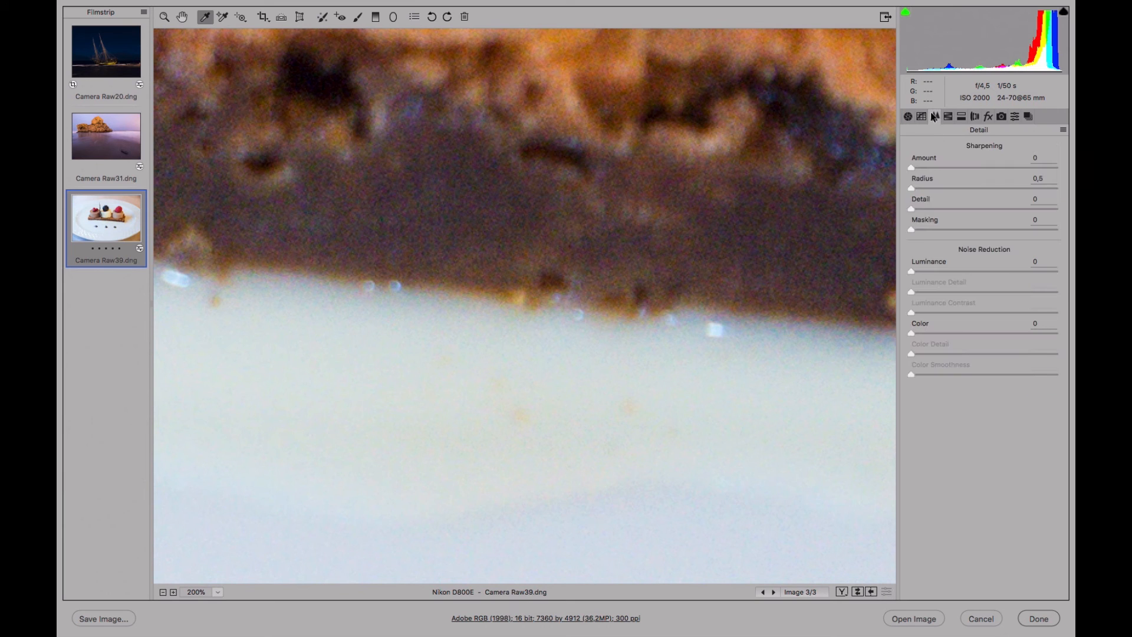
pyautogui.click(930, 333)
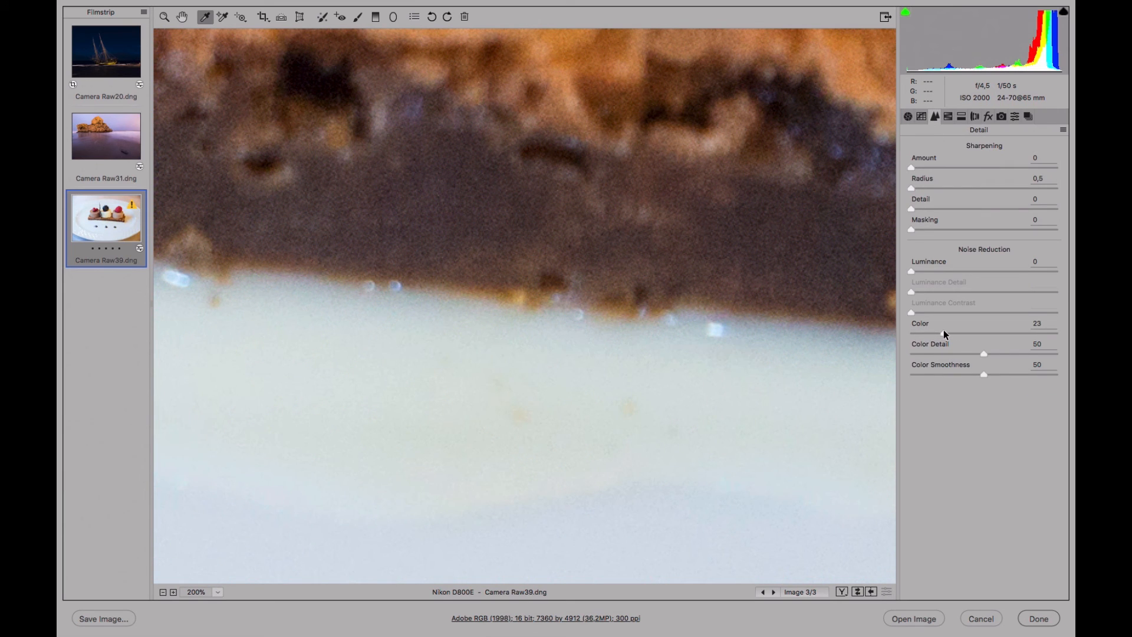
pyautogui.moveTo(942, 332); pyautogui.dragTo(942, 331)
pyautogui.moveTo(940, 271); pyautogui.dragTo(973, 269)
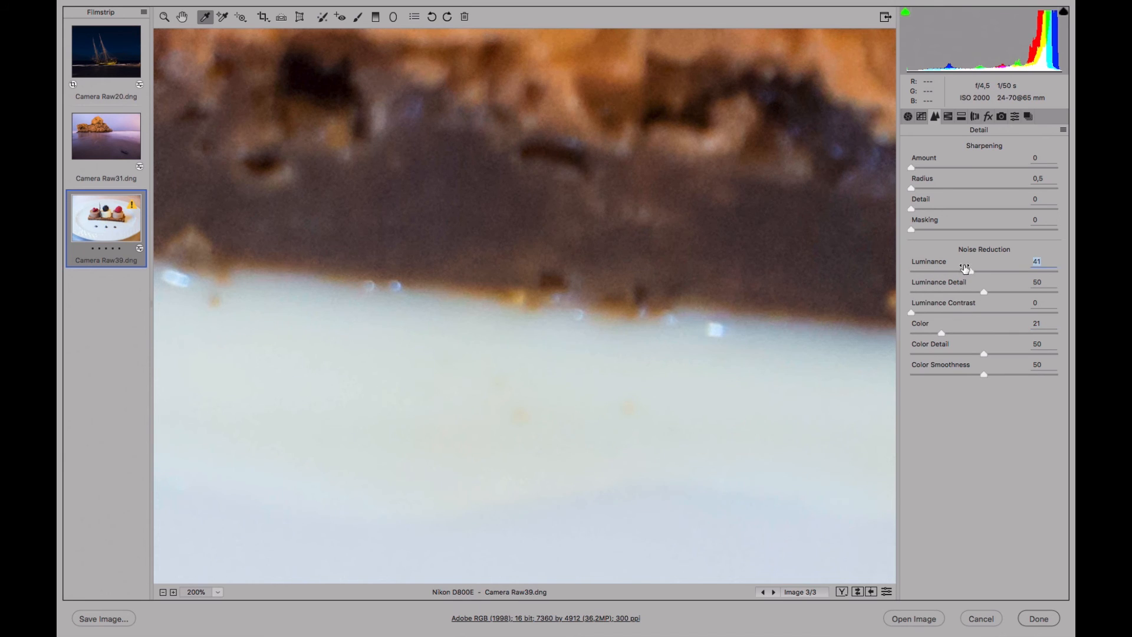
# - Examine the noise reduction on the brownie base, full photo, raspberry, mousses and red currants, using 100% for the details
pyautogui.click(218, 592)
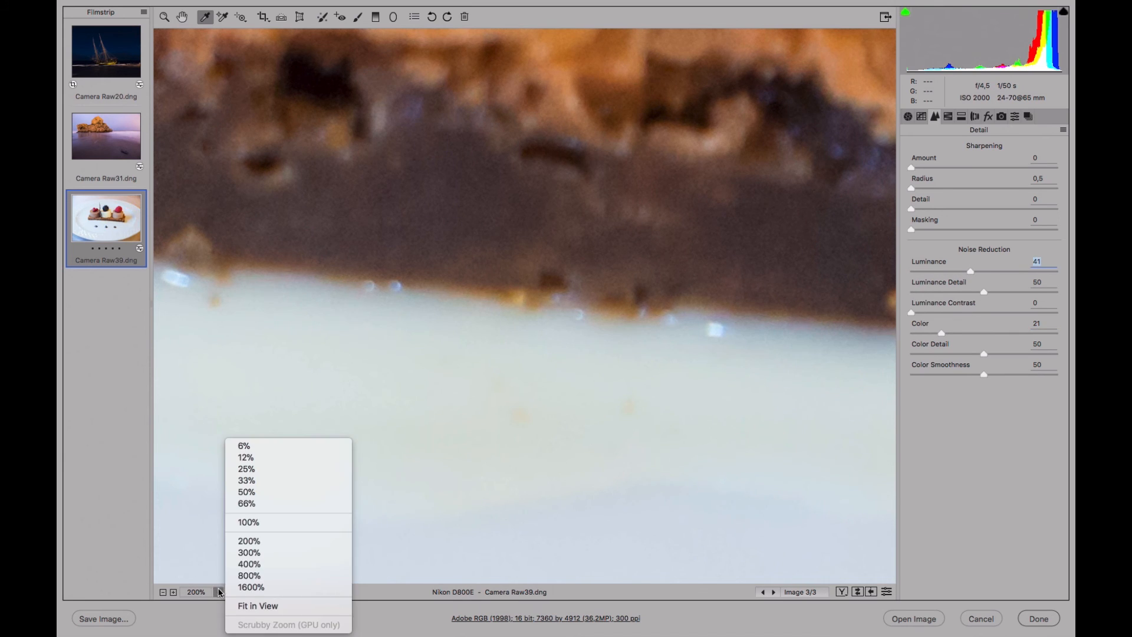
pyautogui.click(240, 523)
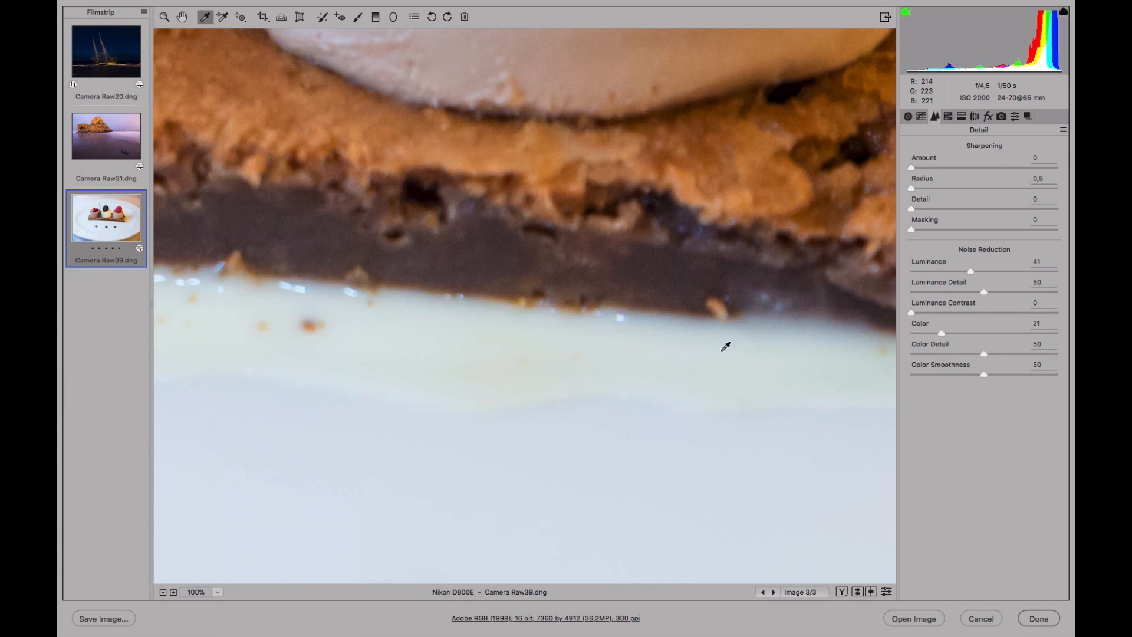
pyautogui.click(217, 594)
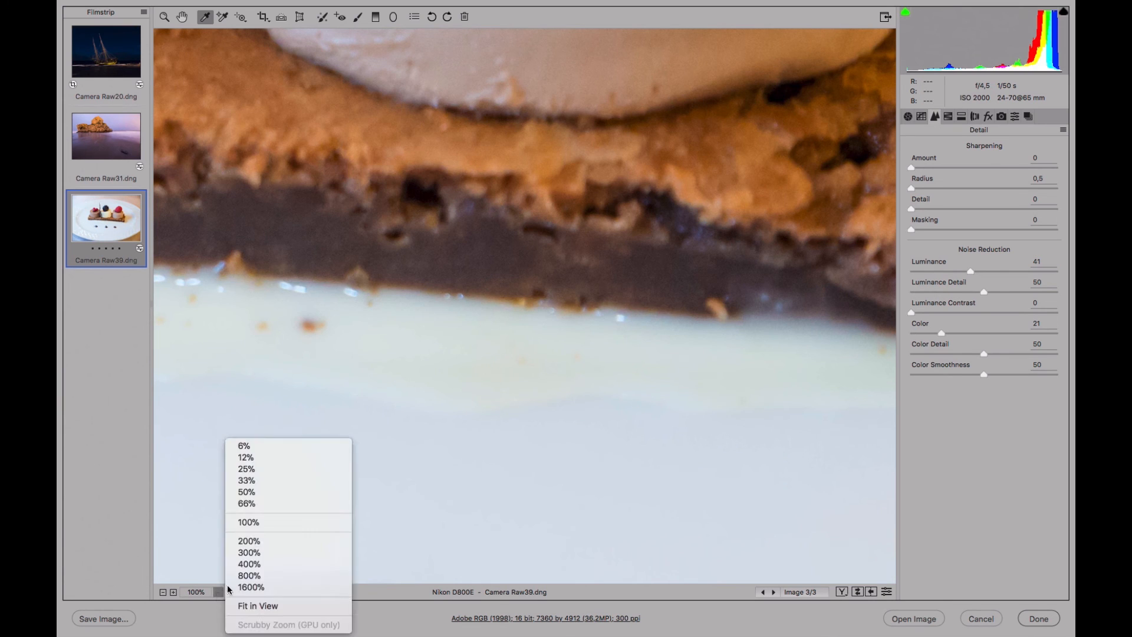
pyautogui.click(268, 606)
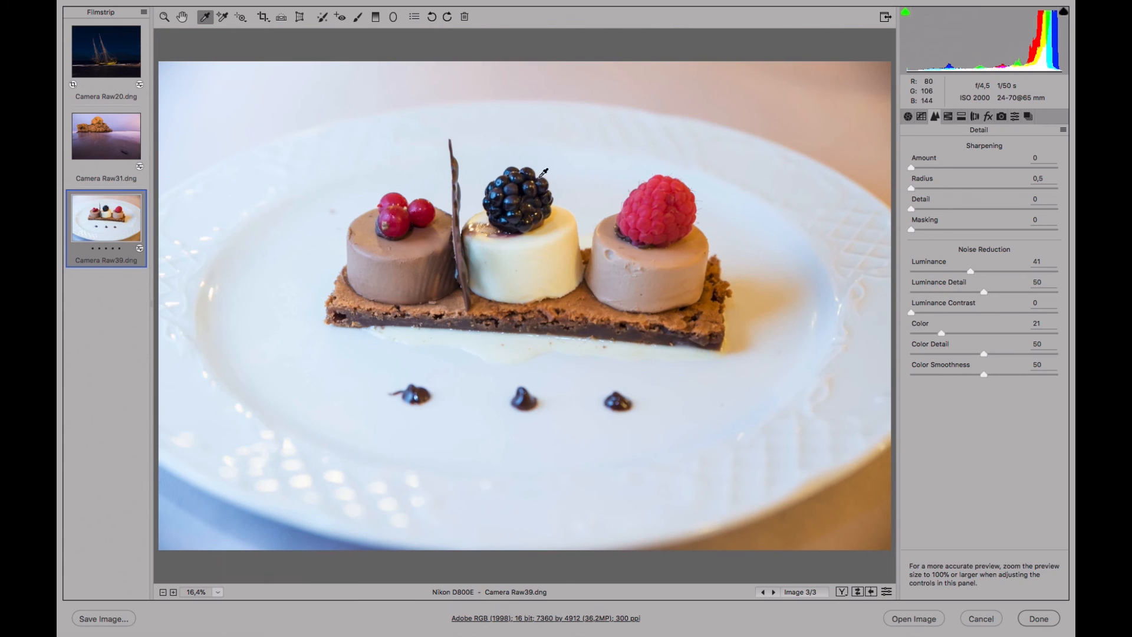
pyautogui.click(216, 593)
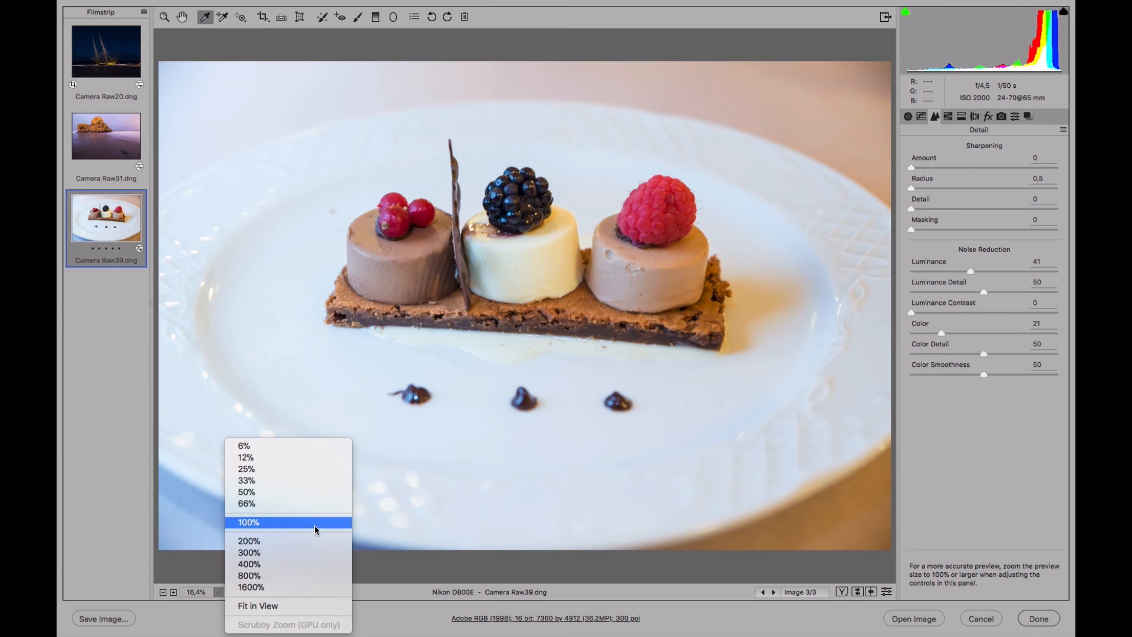
pyautogui.click(333, 522)
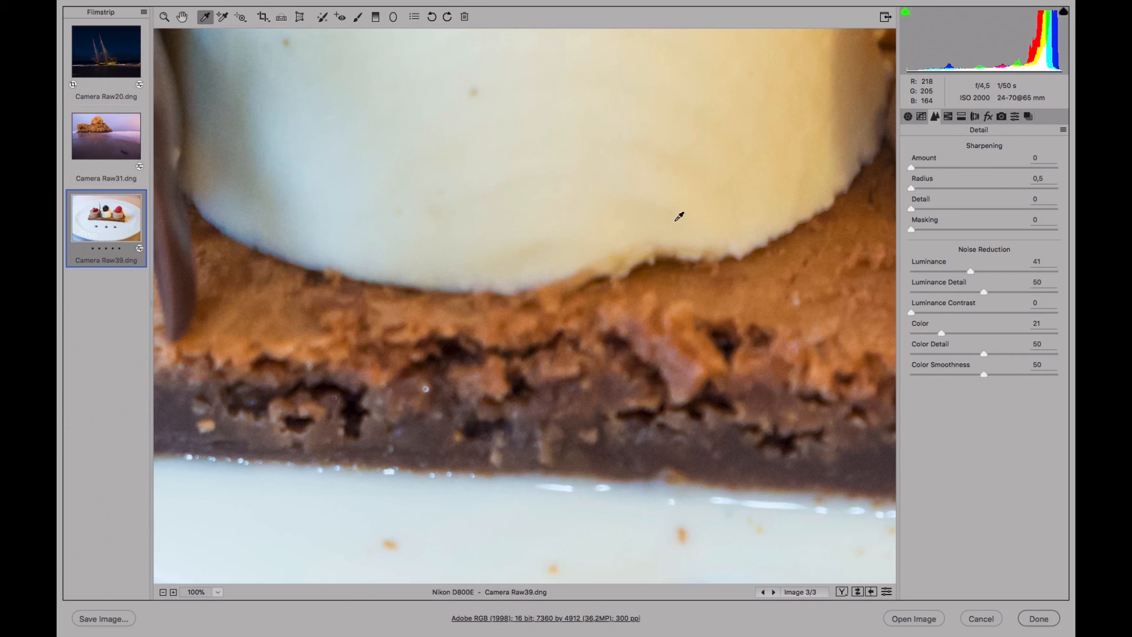
pyautogui.moveTo(681, 180); pyautogui.dragTo(553, 557)
pyautogui.moveTo(690, 215); pyautogui.dragTo(438, 455)
pyautogui.moveTo(733, 336); pyautogui.dragTo(392, 257)
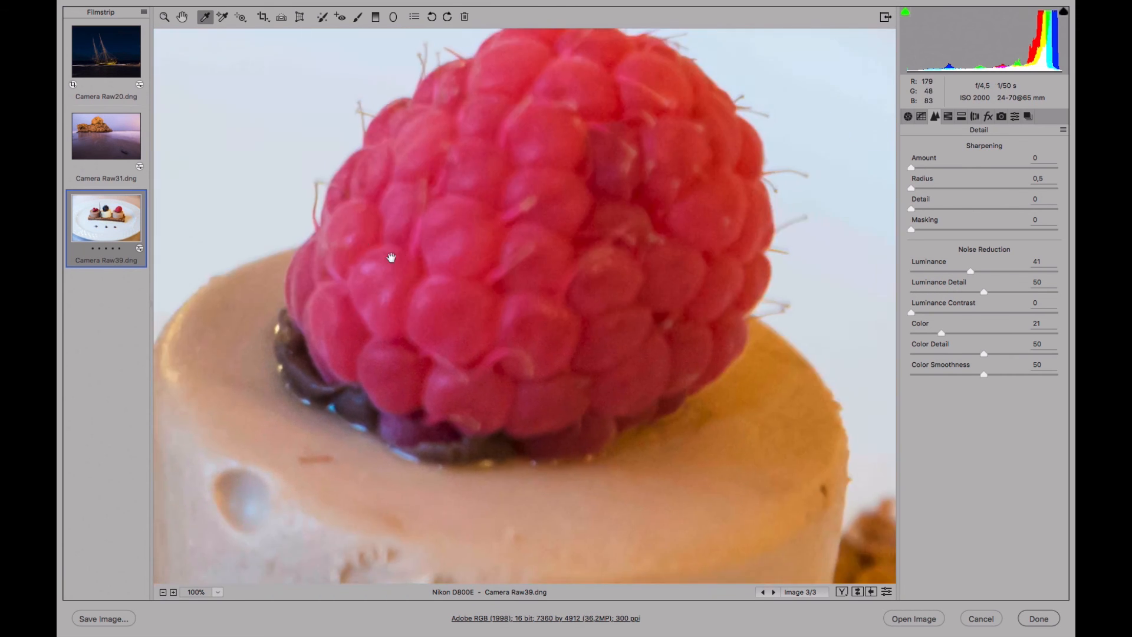
pyautogui.moveTo(511, 286); pyautogui.dragTo(837, 277)
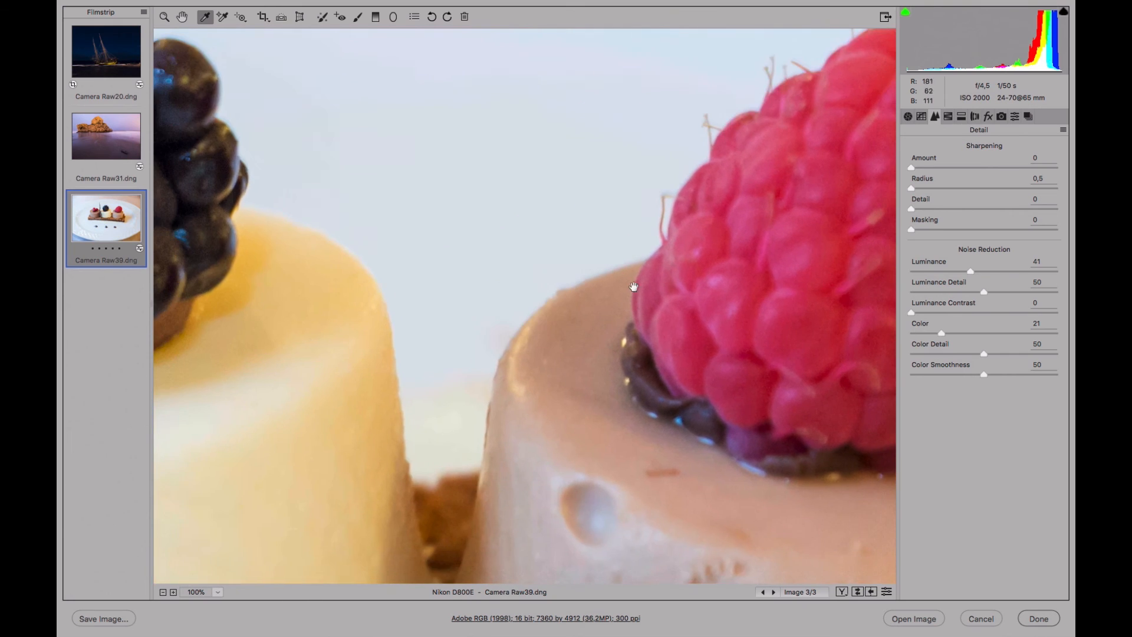
pyautogui.moveTo(291, 283); pyautogui.dragTo(808, 333)
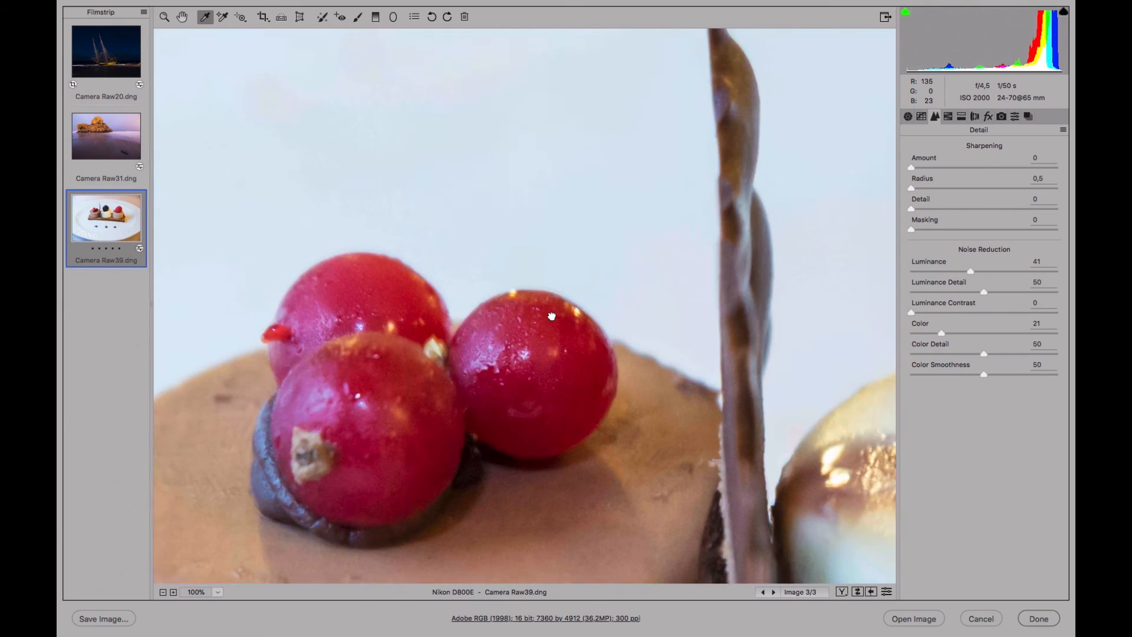
pyautogui.moveTo(412, 347); pyautogui.dragTo(545, 258)
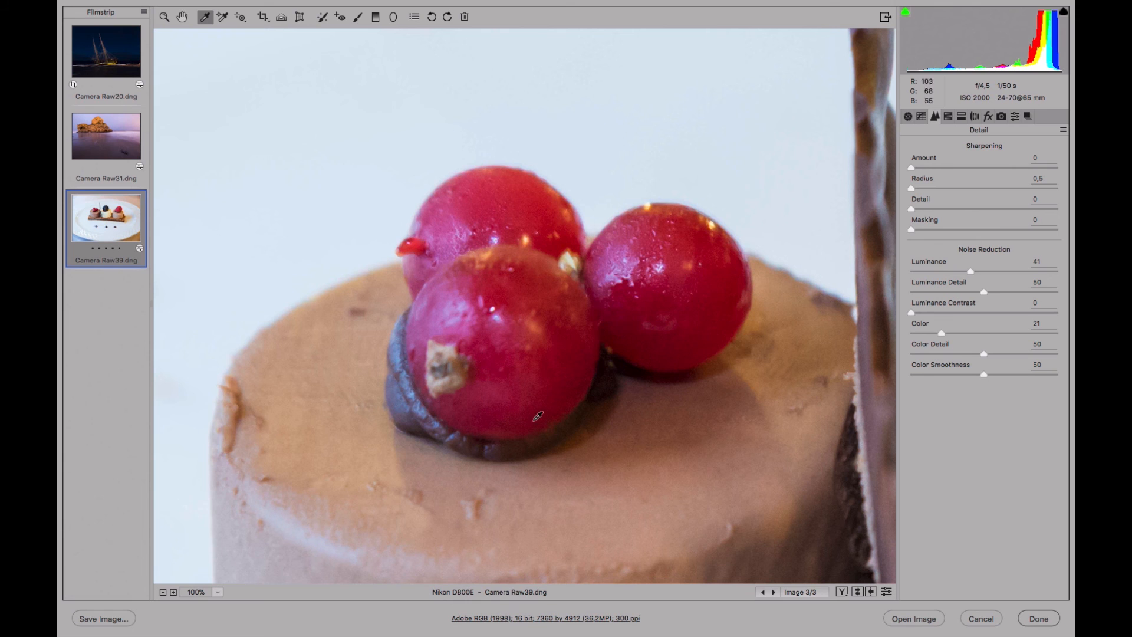
# - Compare the red currants and chocolate mousse with and without the noise reduction settings, and return to the full photo
pyautogui.click(888, 592)
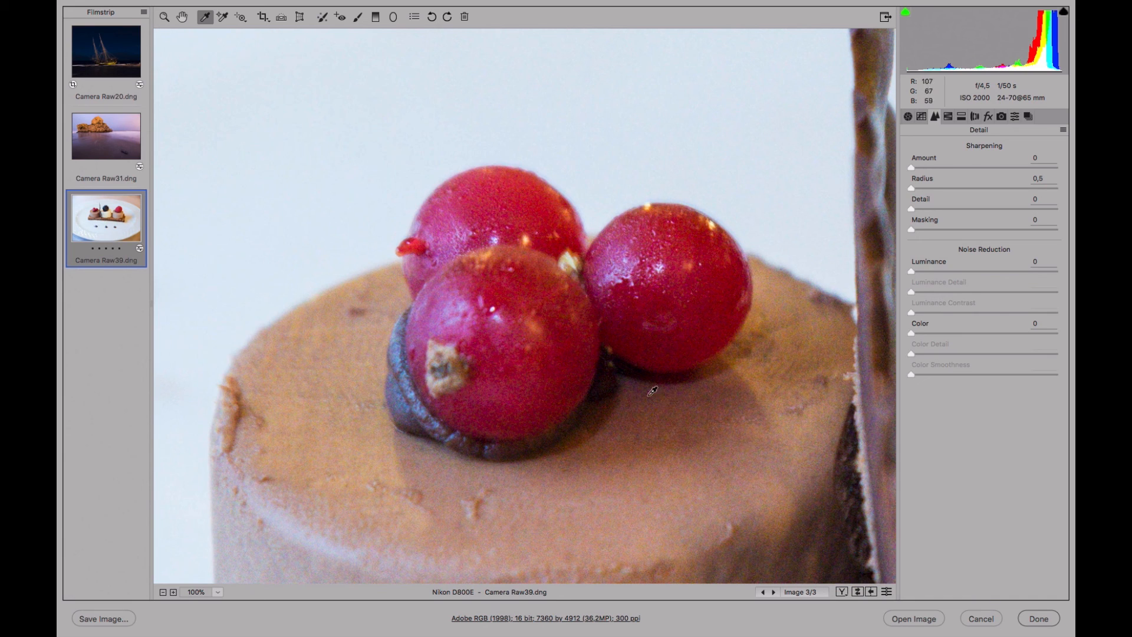
pyautogui.click(888, 592)
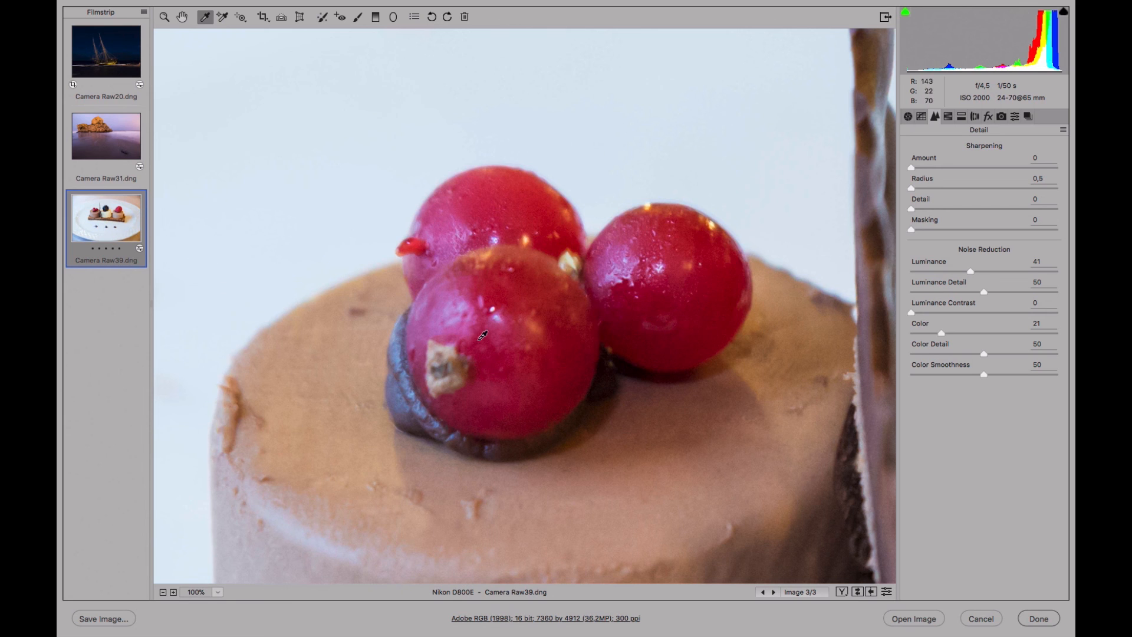
pyautogui.click(219, 593)
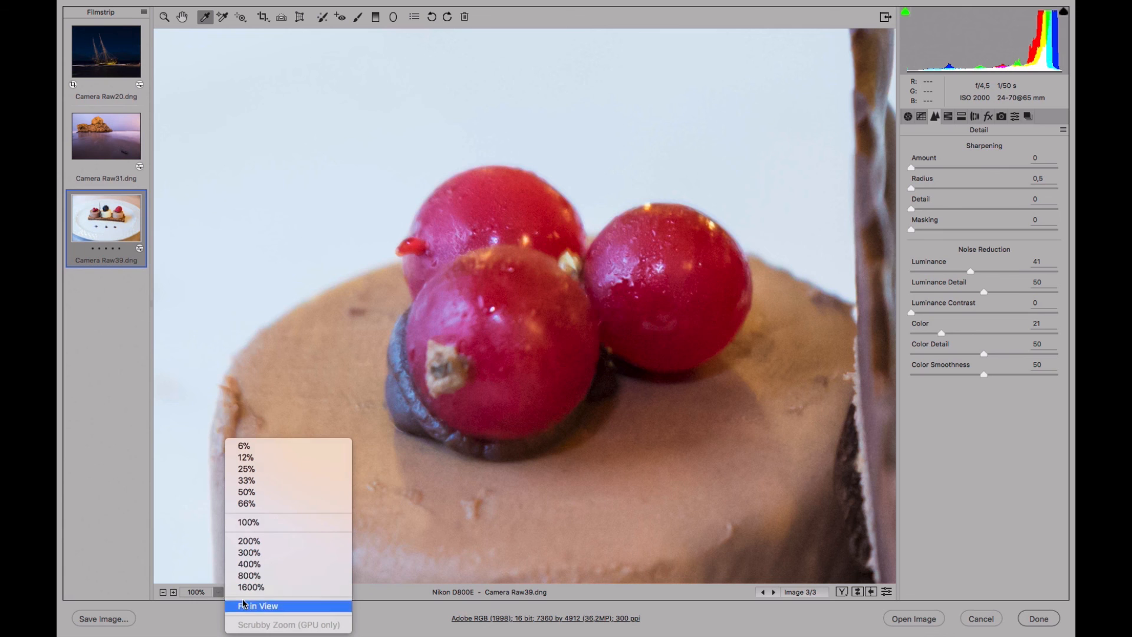
pyautogui.click(243, 604)
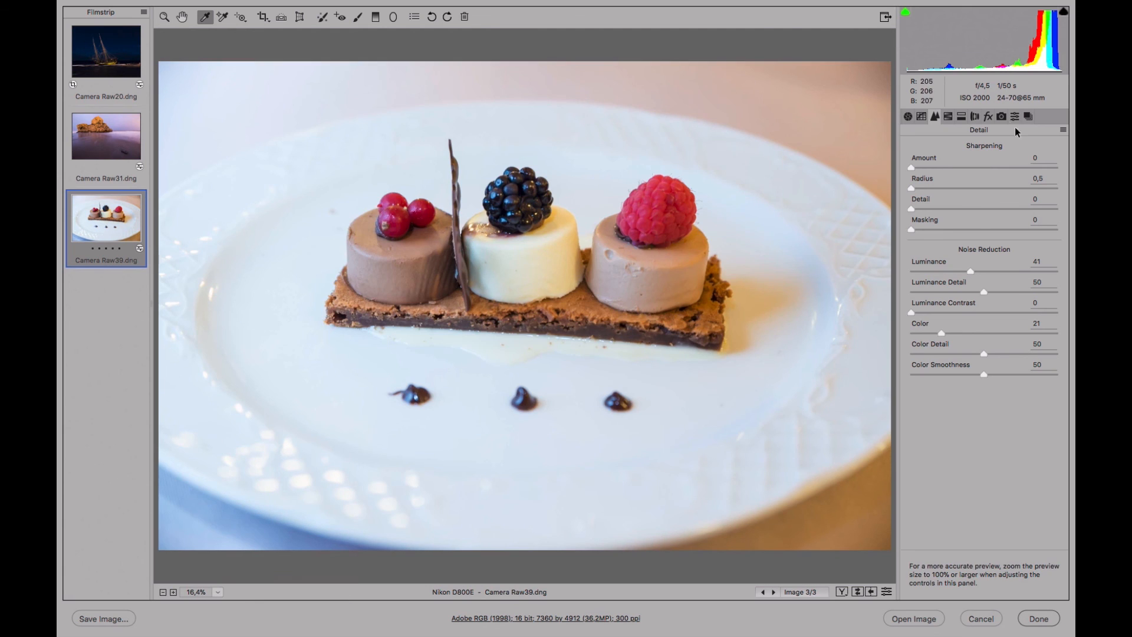
# - Save the current dessert settings as a new snapshot named "Revelada y reducción de ruido"
pyautogui.click(1029, 116)
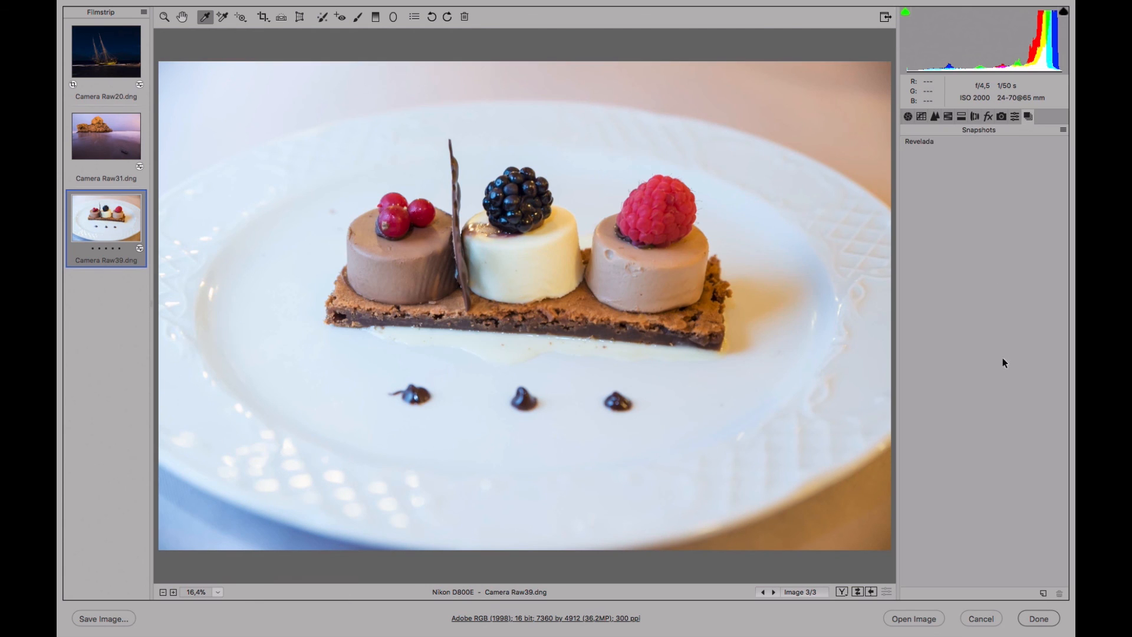
pyautogui.click(1043, 593)
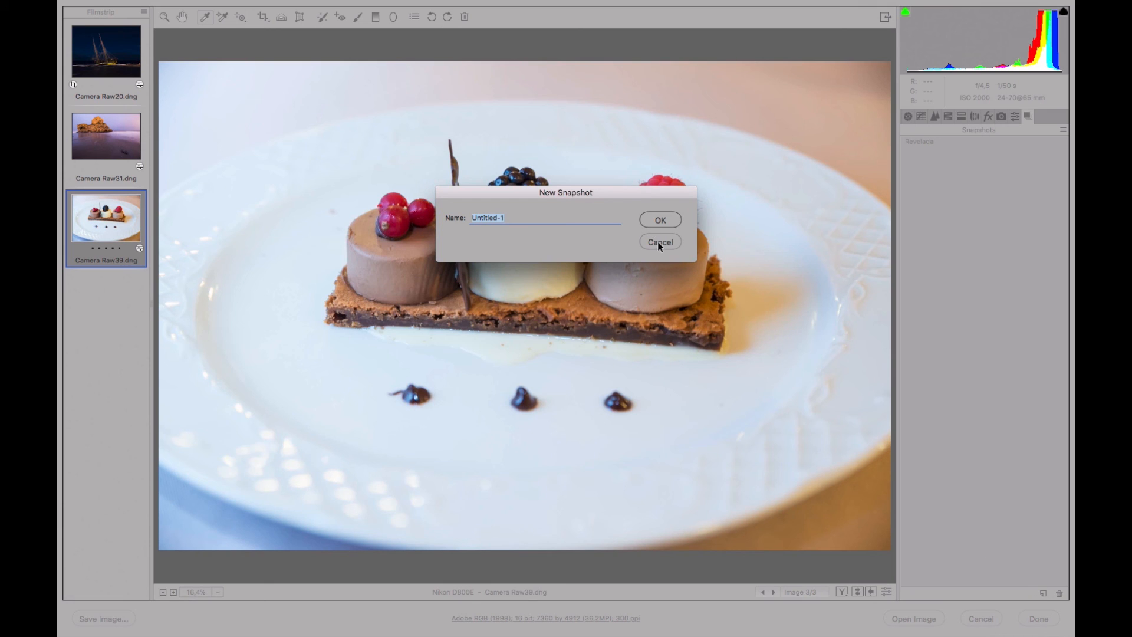
pyautogui.write('Revelada y reducción de ruido')
pyautogui.click(658, 219)
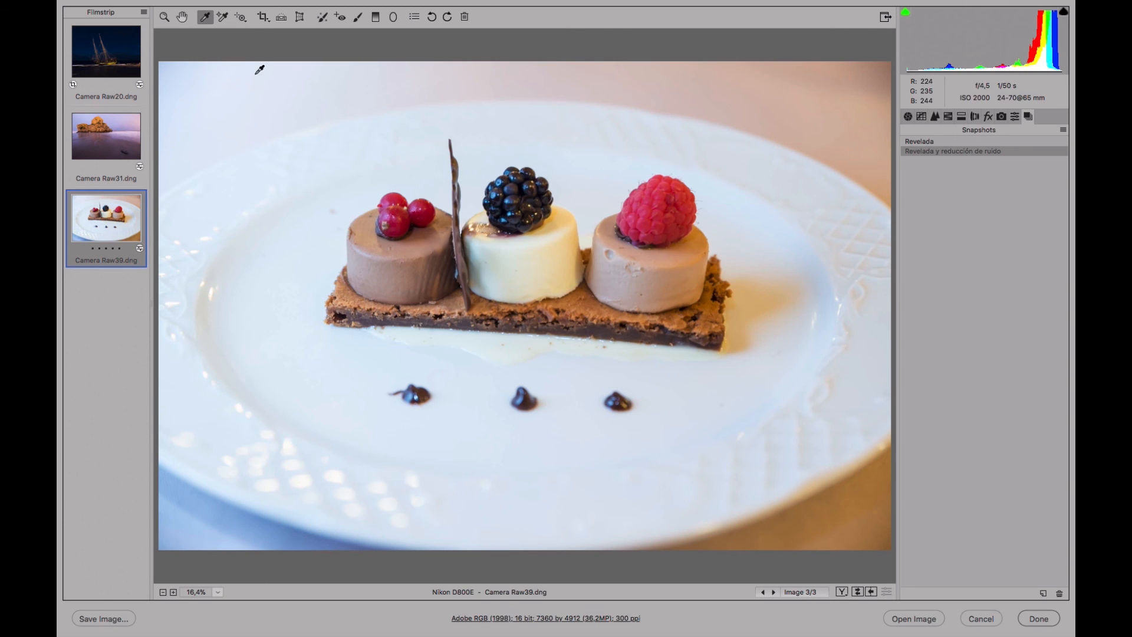
# - Crop the photo at a 2 to 3 ratio around the dessert and the three sauce drops, about 4946 by 3297 pixels
pyautogui.click(263, 19)
pyautogui.click(263, 18)
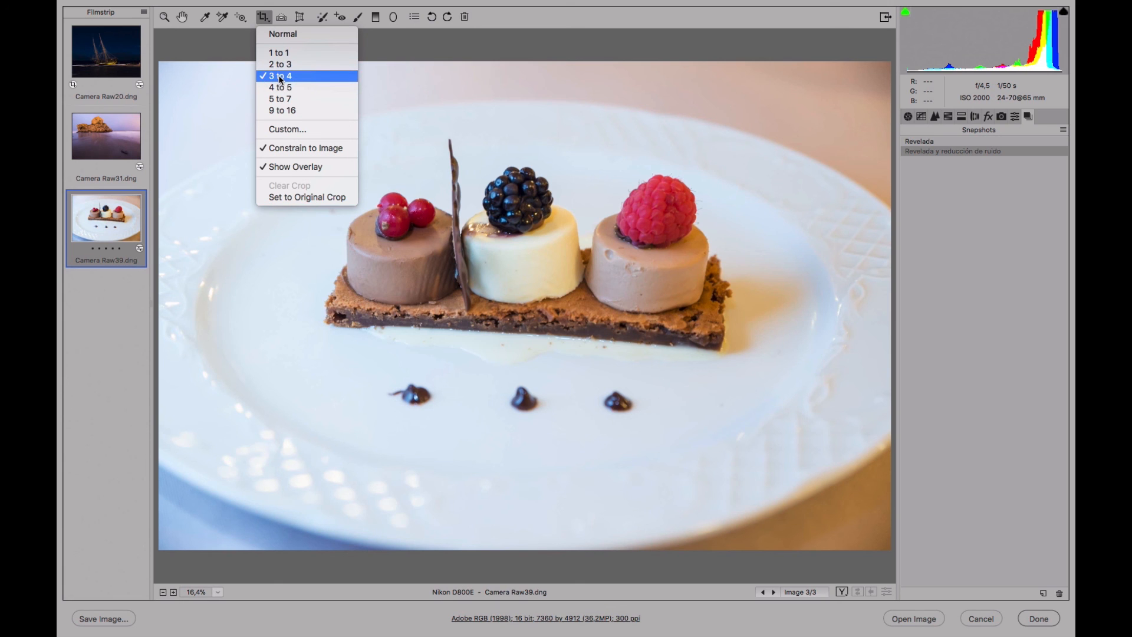
pyautogui.click(280, 64)
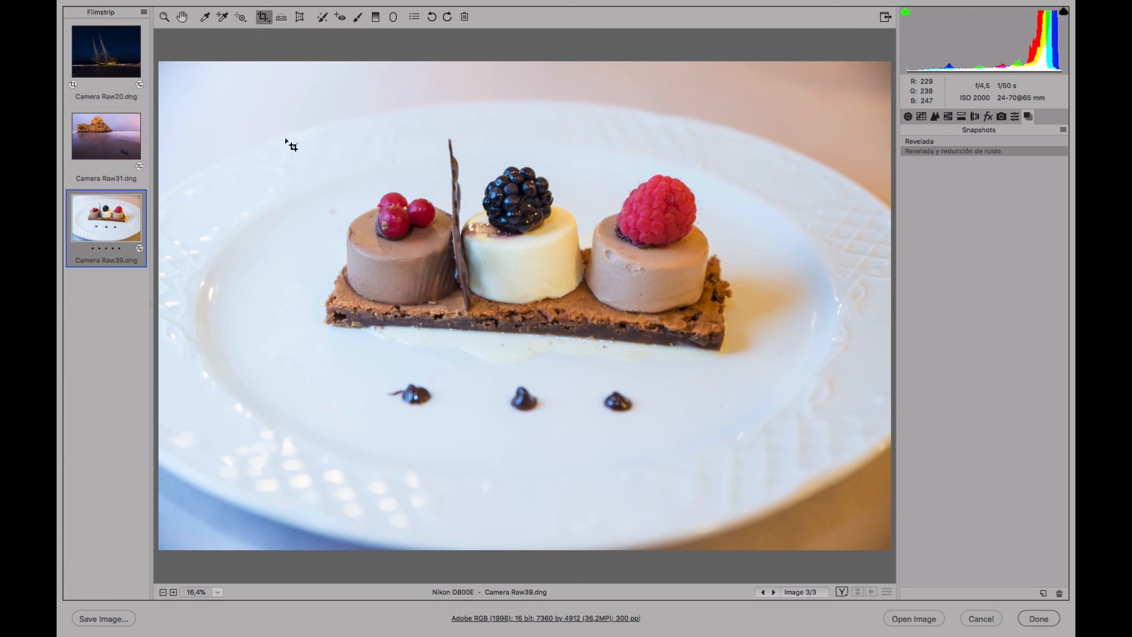
pyautogui.moveTo(286, 140); pyautogui.dragTo(867, 472)
pyautogui.moveTo(771, 362); pyautogui.dragTo(756, 354)
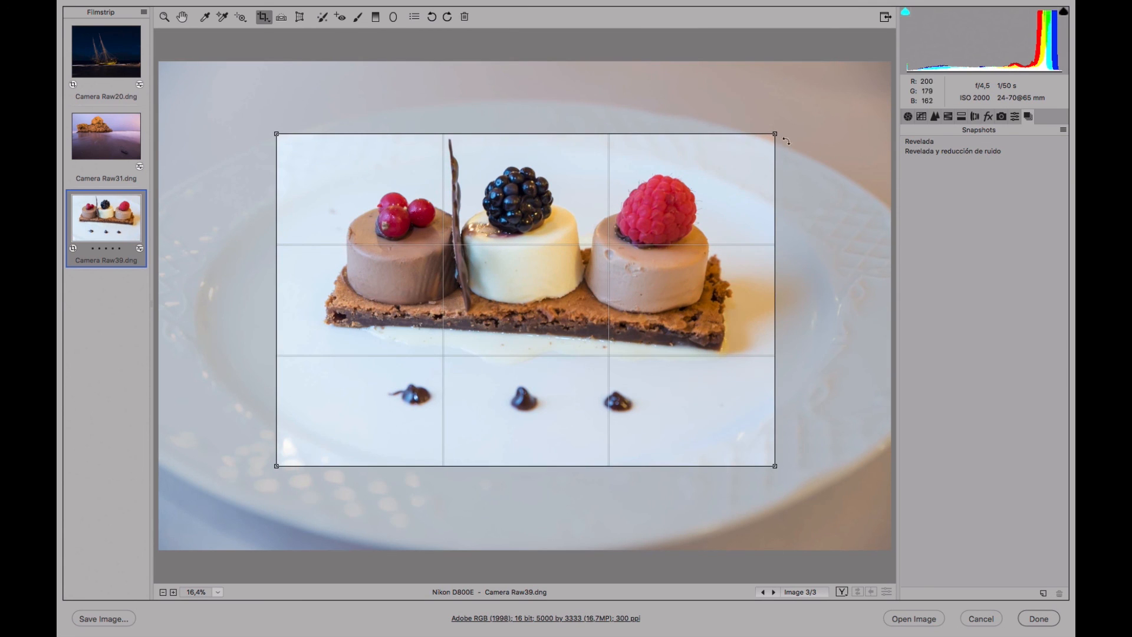
pyautogui.moveTo(777, 135); pyautogui.dragTo(771, 139)
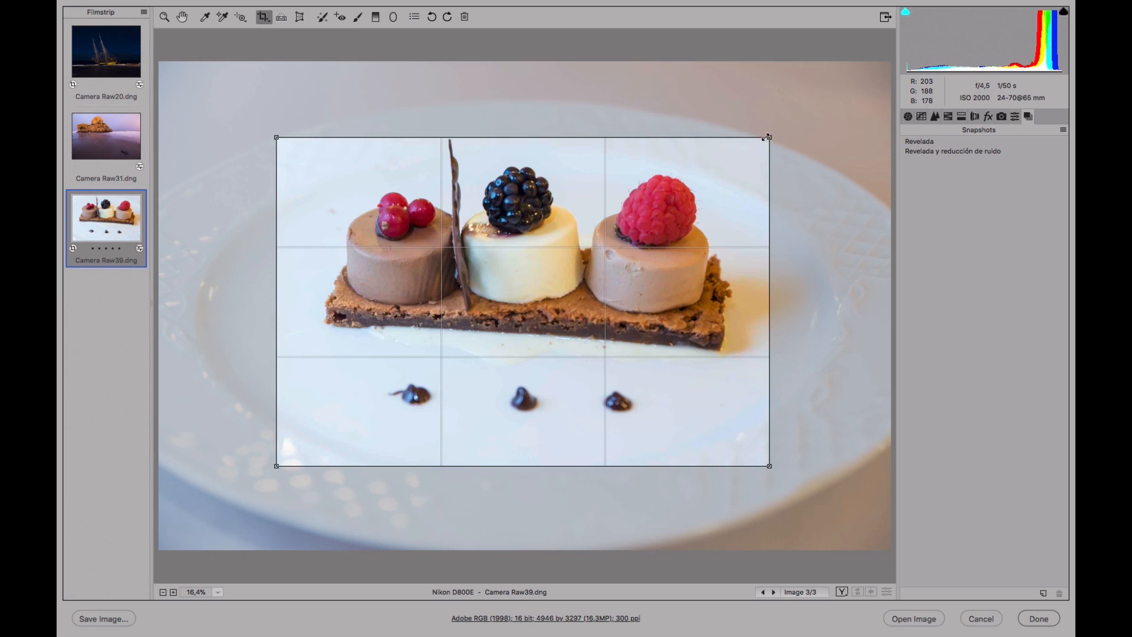
pyautogui.press('z')
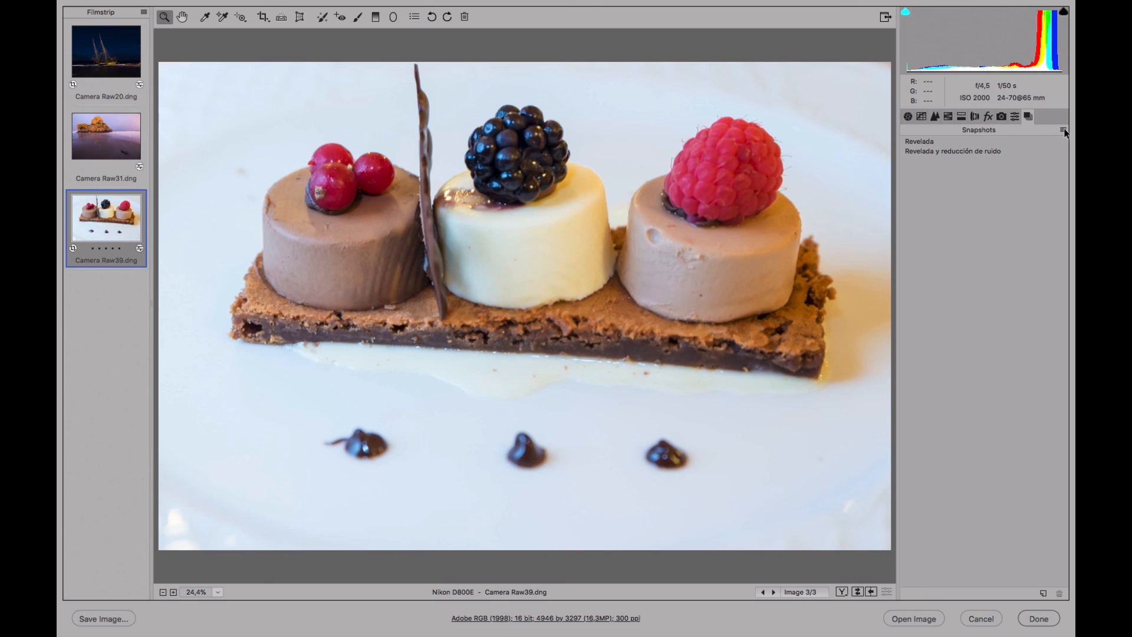
# - Save the cropped version as a new snapshot named "Revelada y recortada"
pyautogui.click(1044, 594)
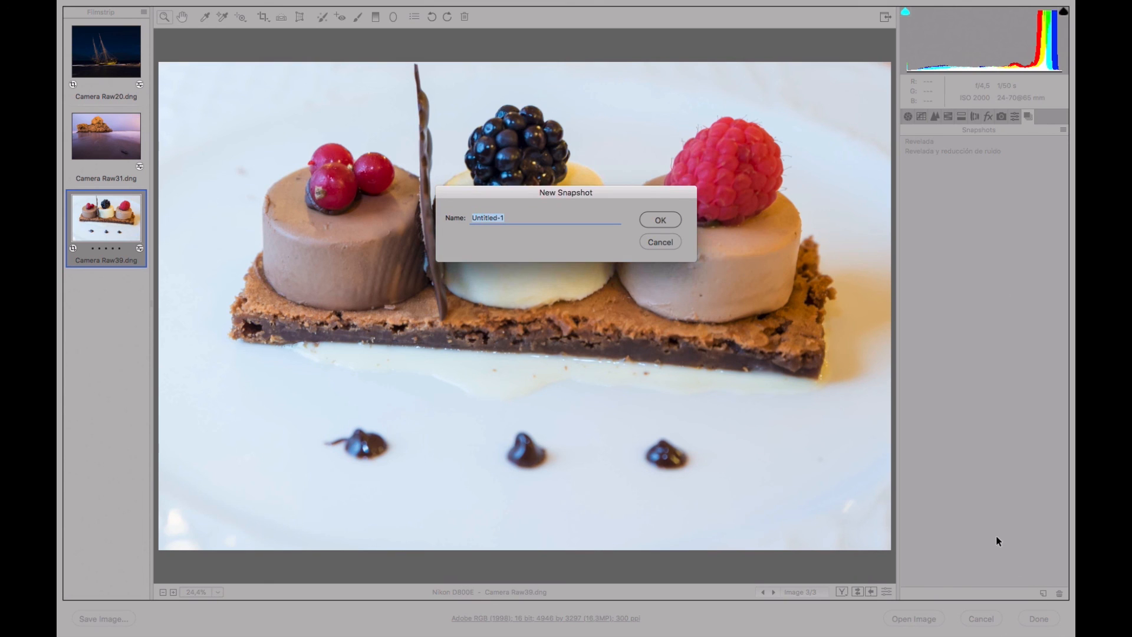
pyautogui.write('Revelada y recortada')
pyautogui.click(661, 220)
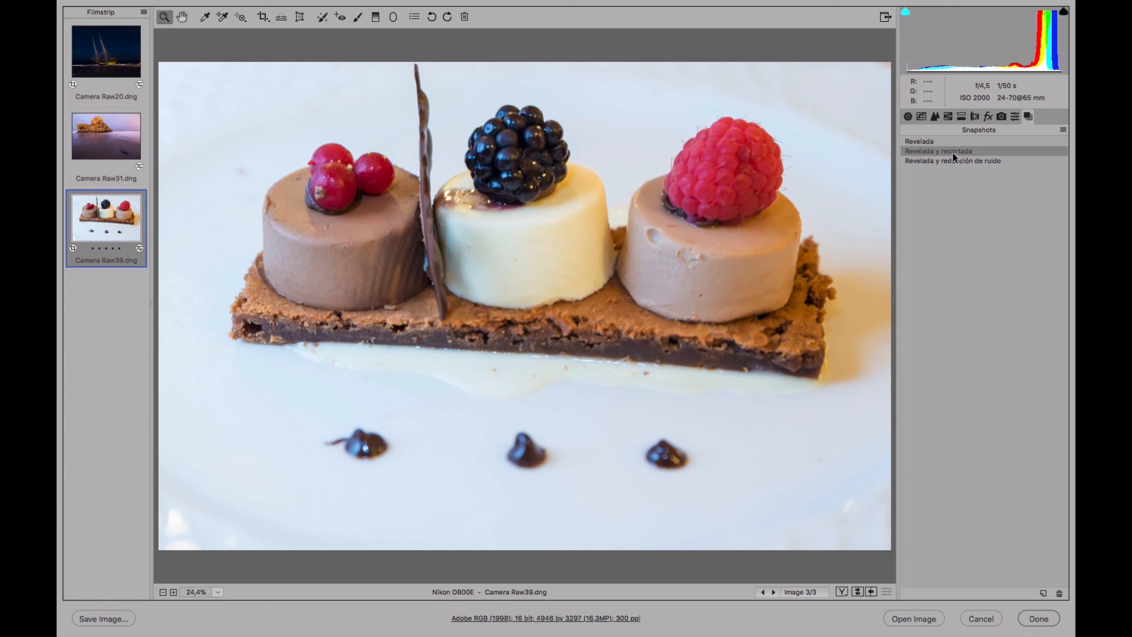
# - Reset the dessert photo to the Camera Raw Defaults and clear its crop
pyautogui.click(1064, 129)
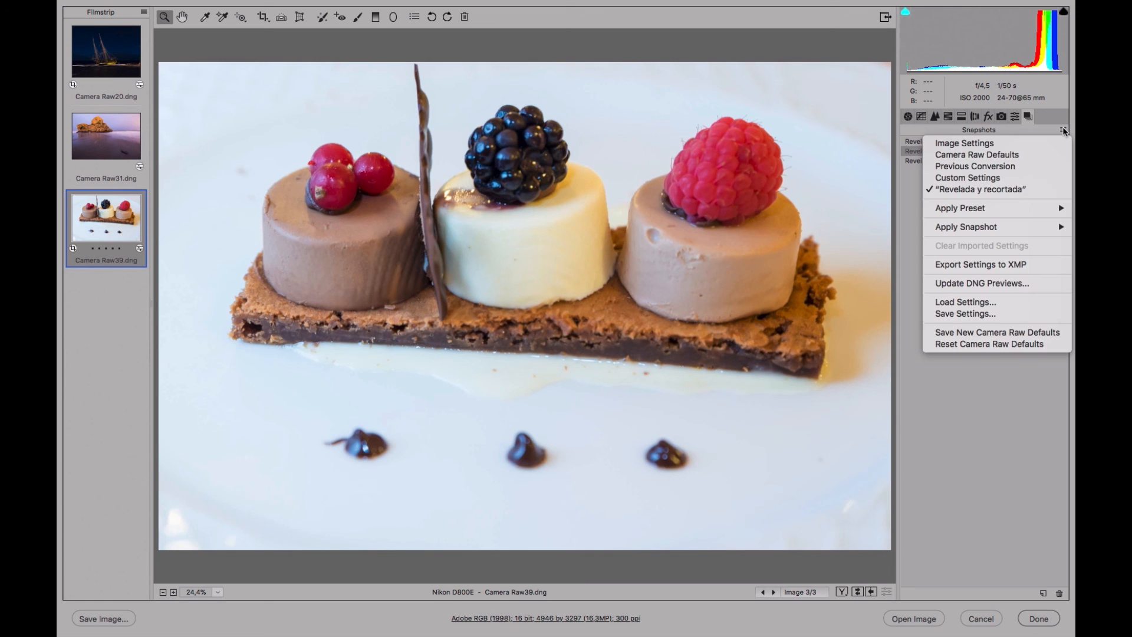
pyautogui.click(1046, 155)
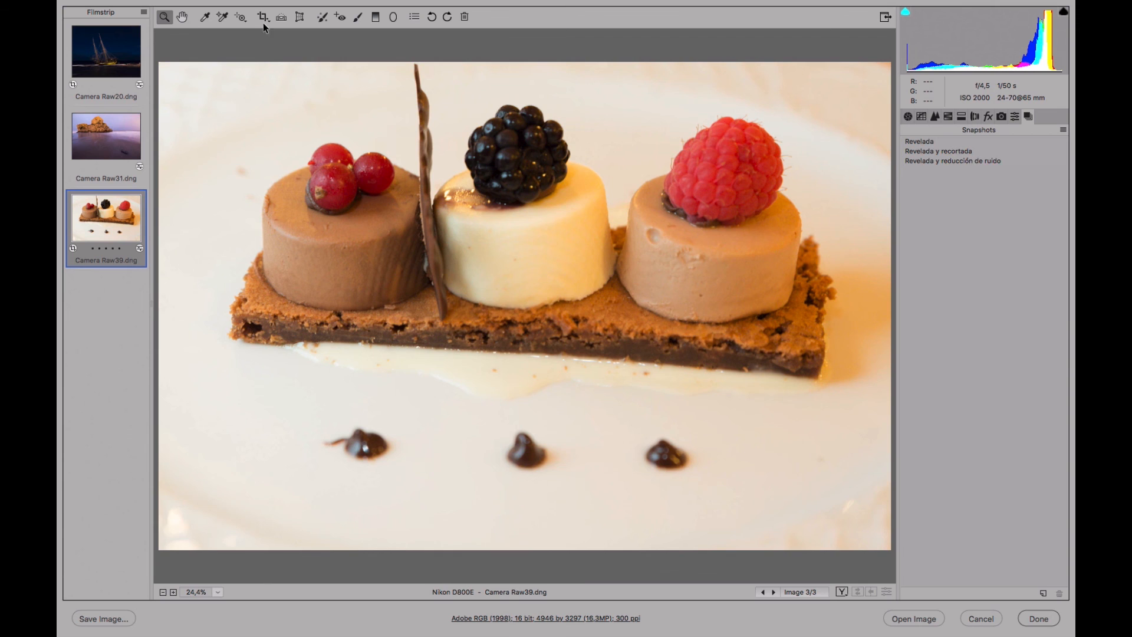
pyautogui.click(263, 19)
pyautogui.click(342, 198)
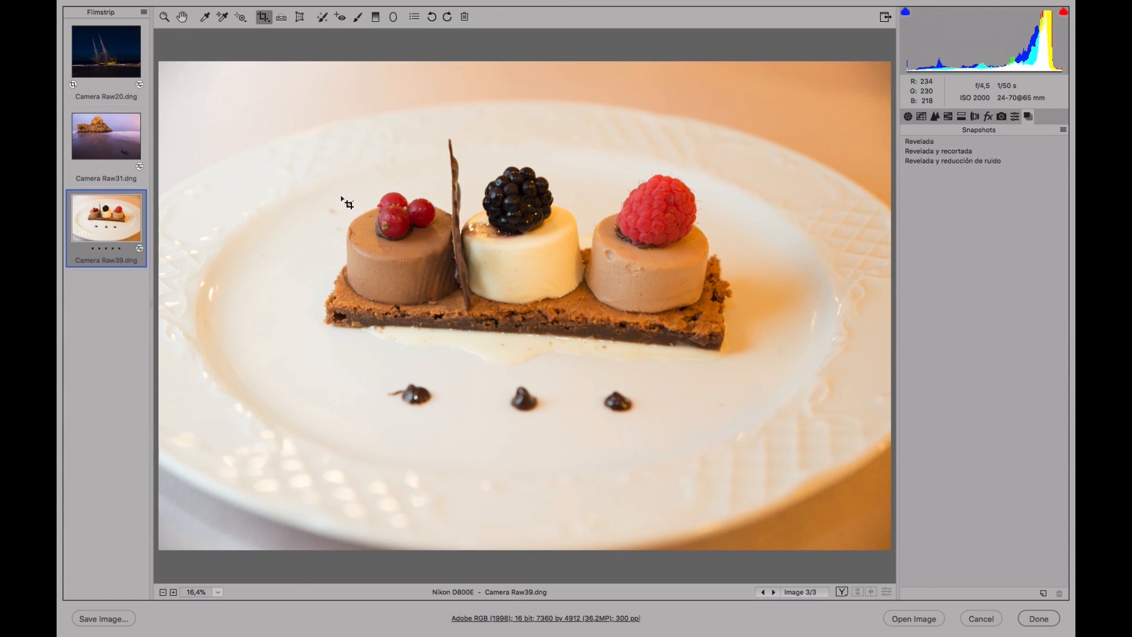
# - Save the unedited, uncropped version as a new snapshot named "Original"
pyautogui.click(1043, 593)
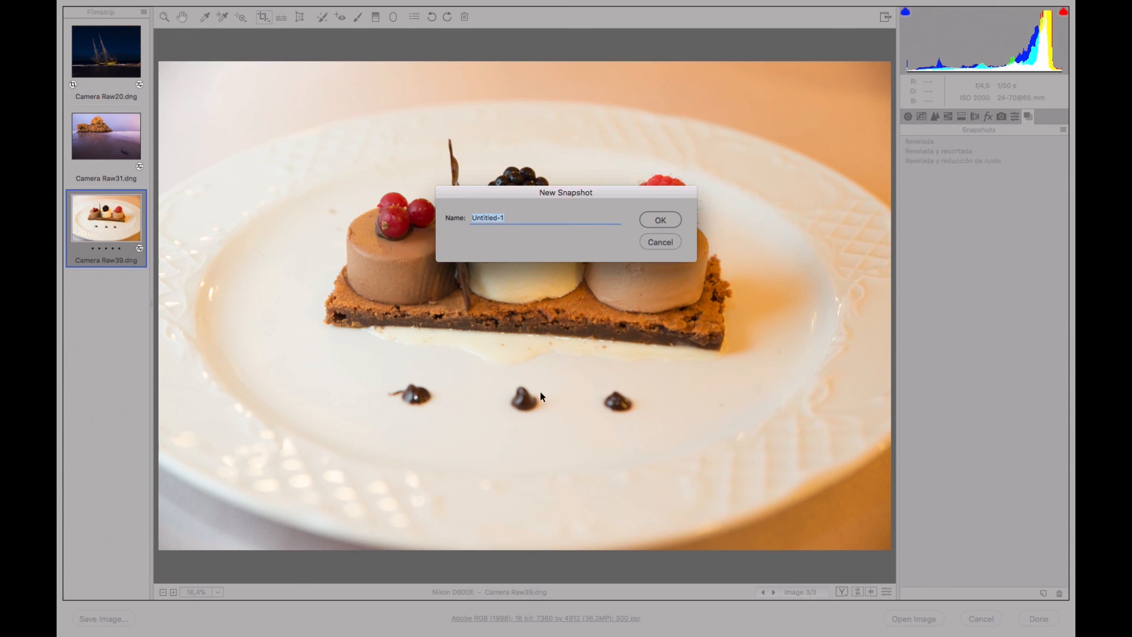
pyautogui.write('Original')
pyautogui.click(670, 219)
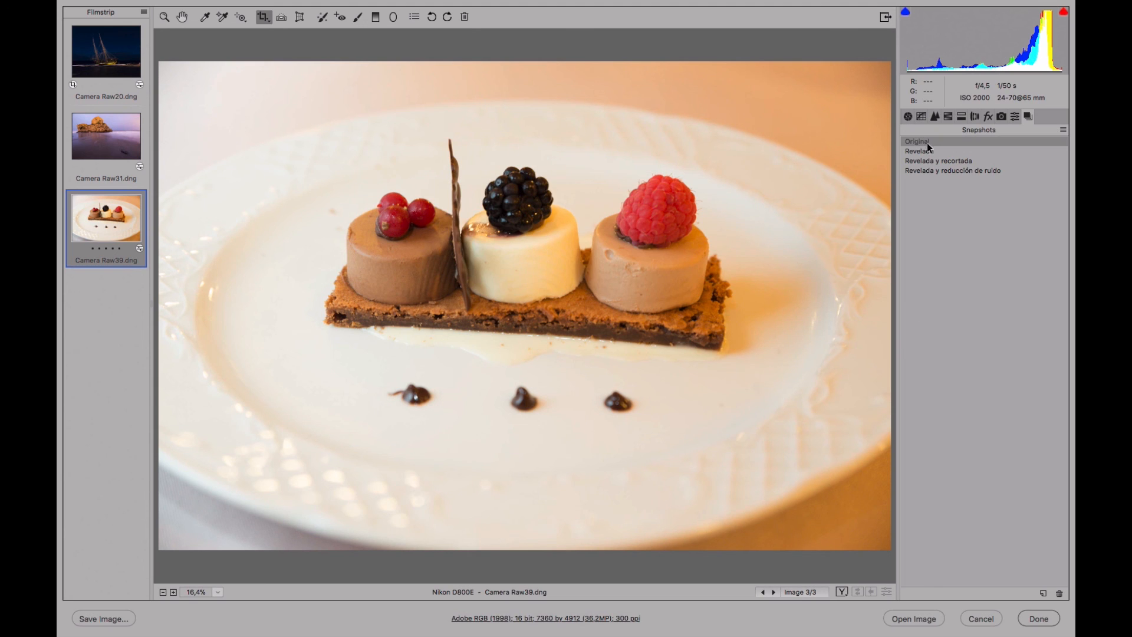
# - Compare the dessert photo's four snapshots, viewing the cropped version both with its crop frame and as the finished crop
pyautogui.click(940, 170)
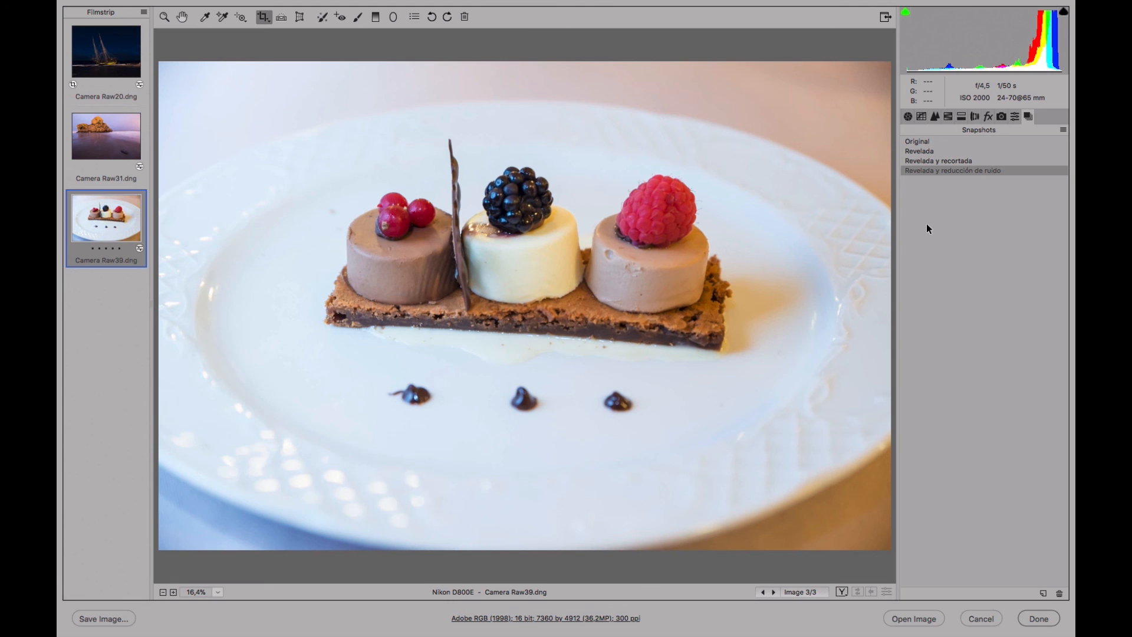
pyautogui.click(939, 161)
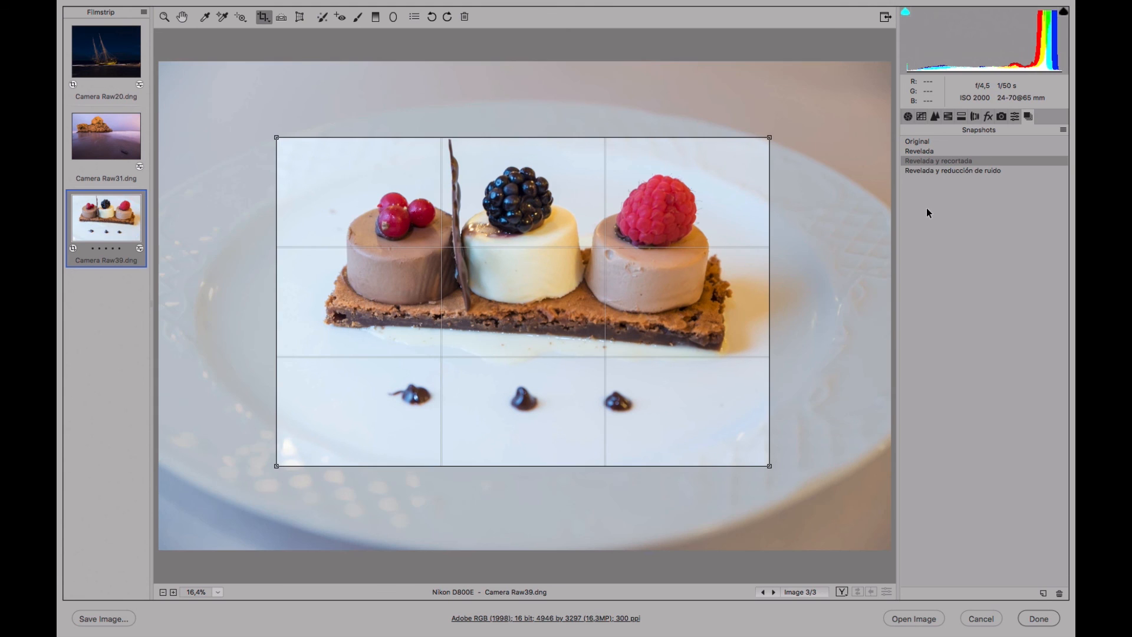
pyautogui.press('z')
pyautogui.click(938, 142)
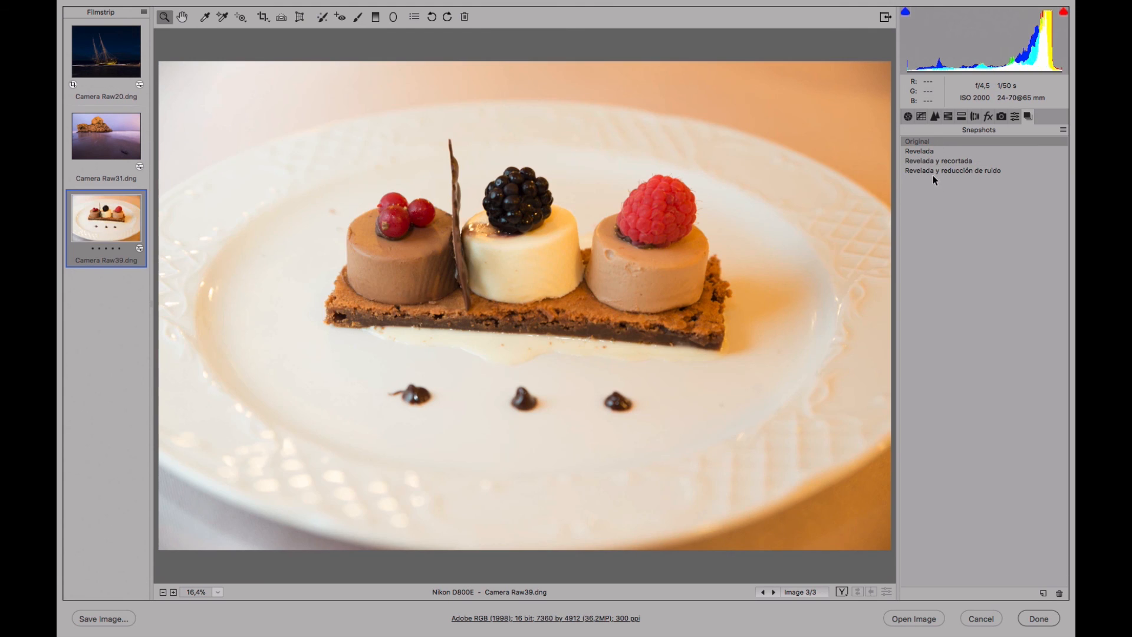
pyautogui.click(939, 161)
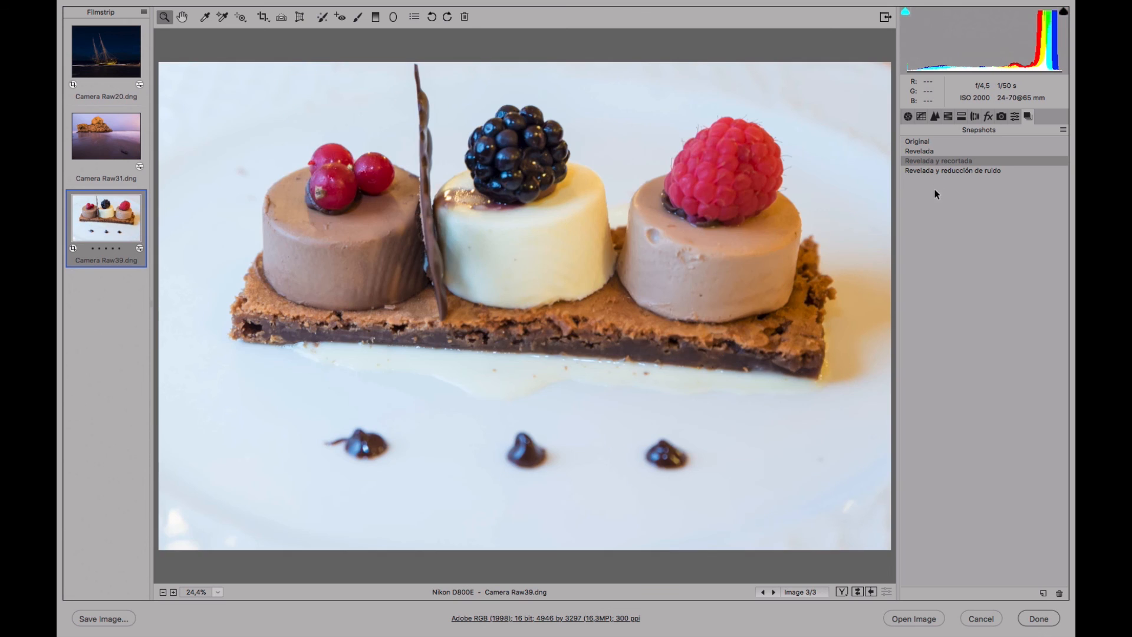
pyautogui.click(941, 170)
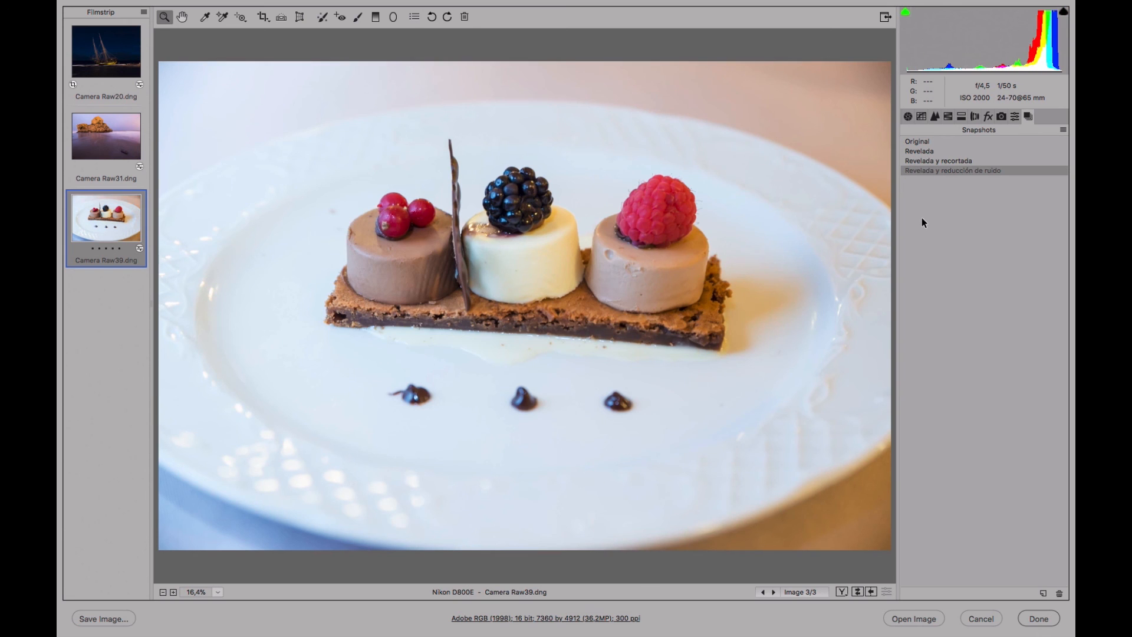
pyautogui.click(920, 155)
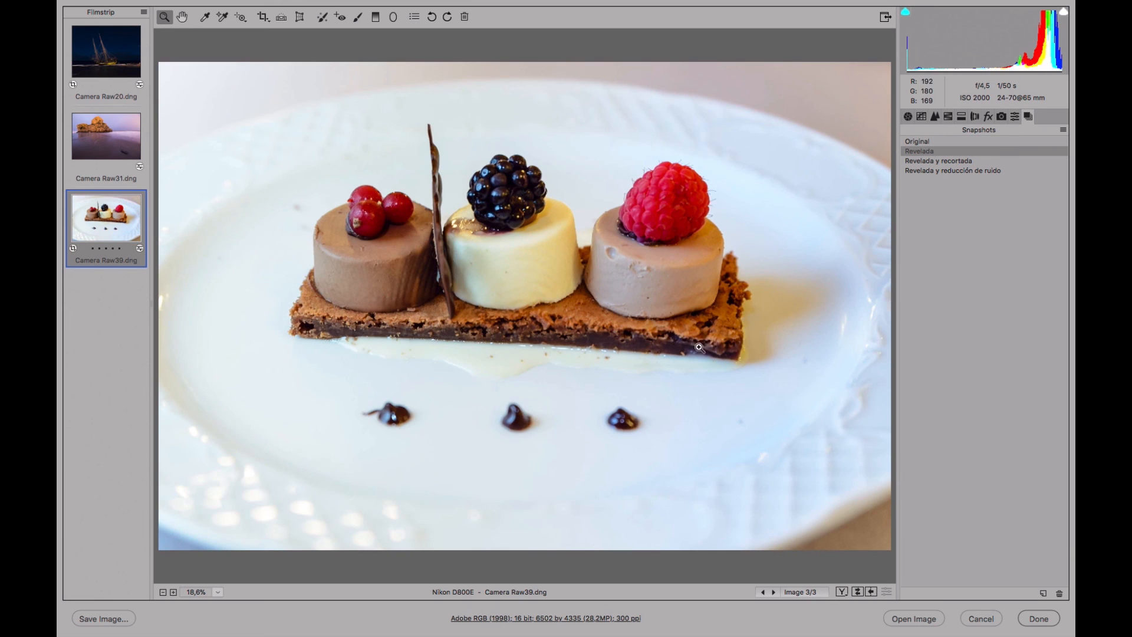
pyautogui.click(936, 142)
# - Delete the "Revelada" snapshot from the dessert photo
pyautogui.click(938, 152)
pyautogui.click(1060, 594)
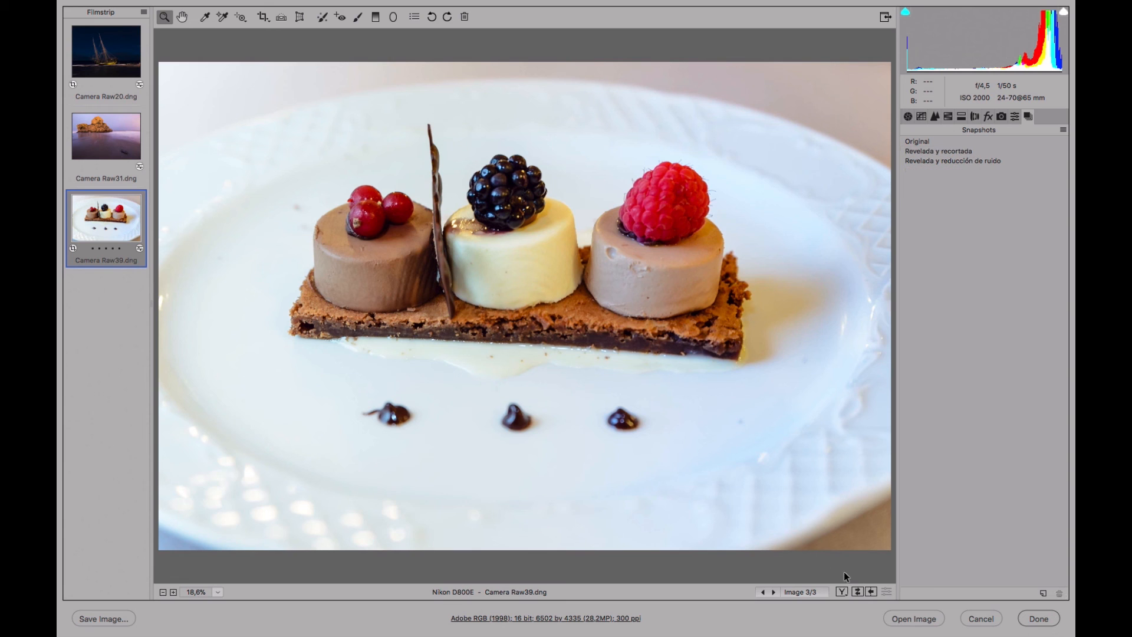
# - Preview the noise-reduced and original snapshots, and leave the dessert photo on the "Revelada y recortada" snapshot
pyautogui.click(938, 162)
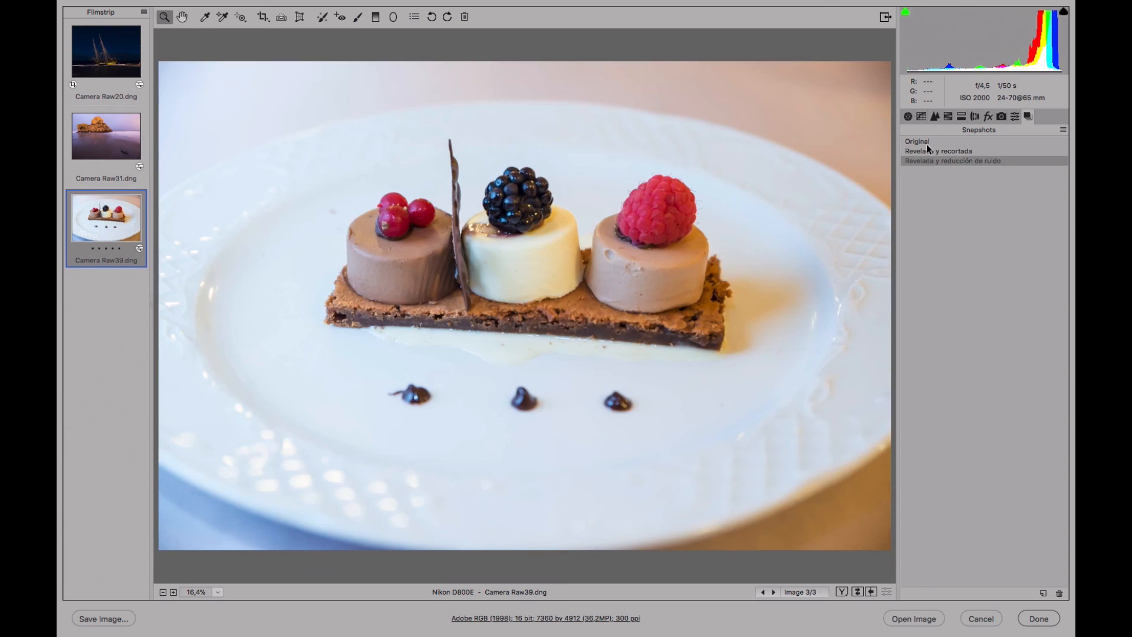
pyautogui.click(928, 141)
pyautogui.click(932, 151)
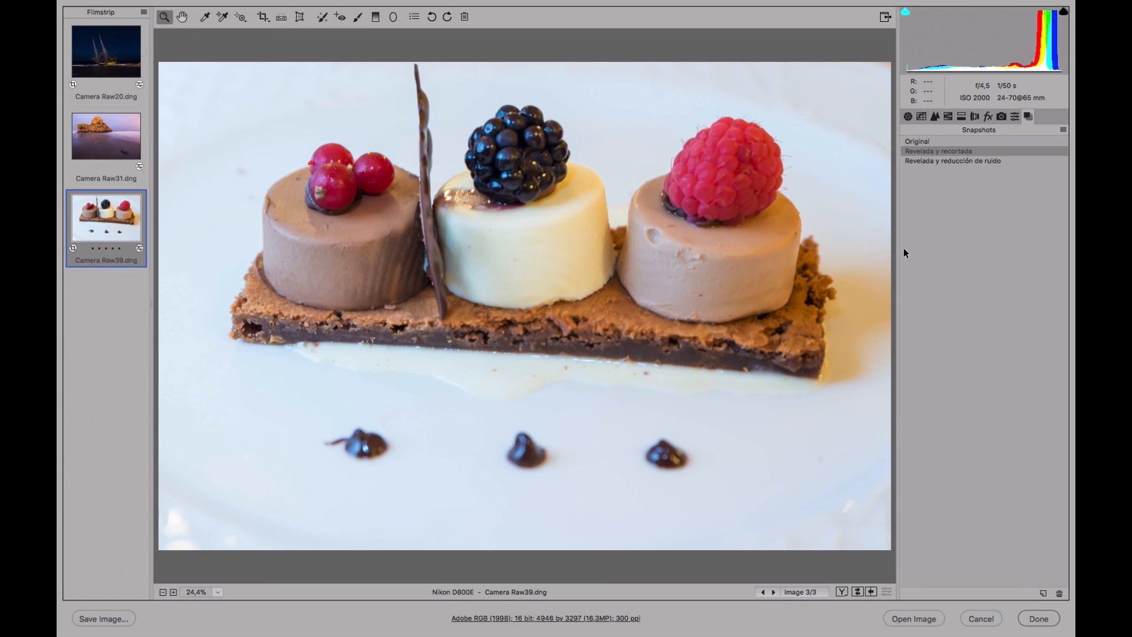
# - Review the developed beach rock, night ship and dessert photos one after another
pyautogui.click(119, 133)
pyautogui.click(119, 61)
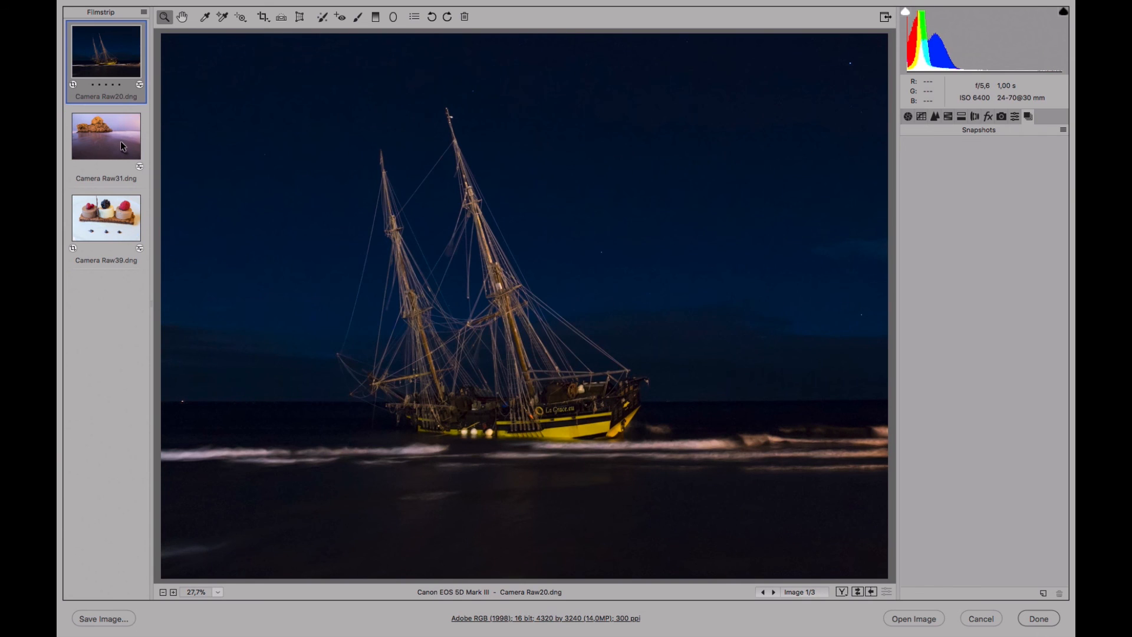
pyautogui.click(121, 144)
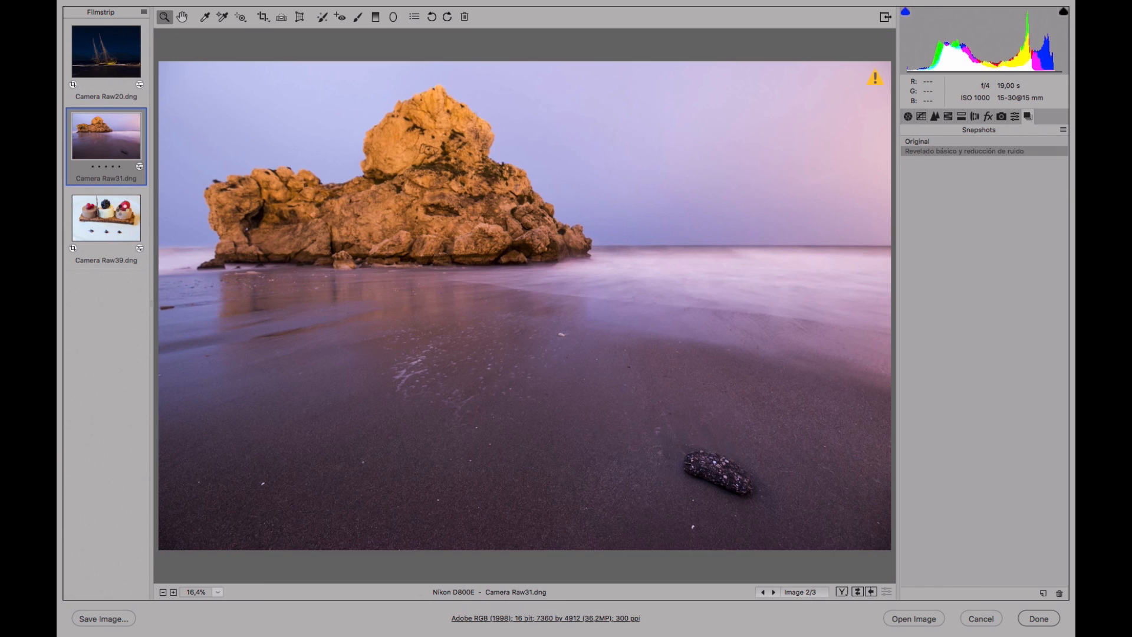
pyautogui.click(123, 209)
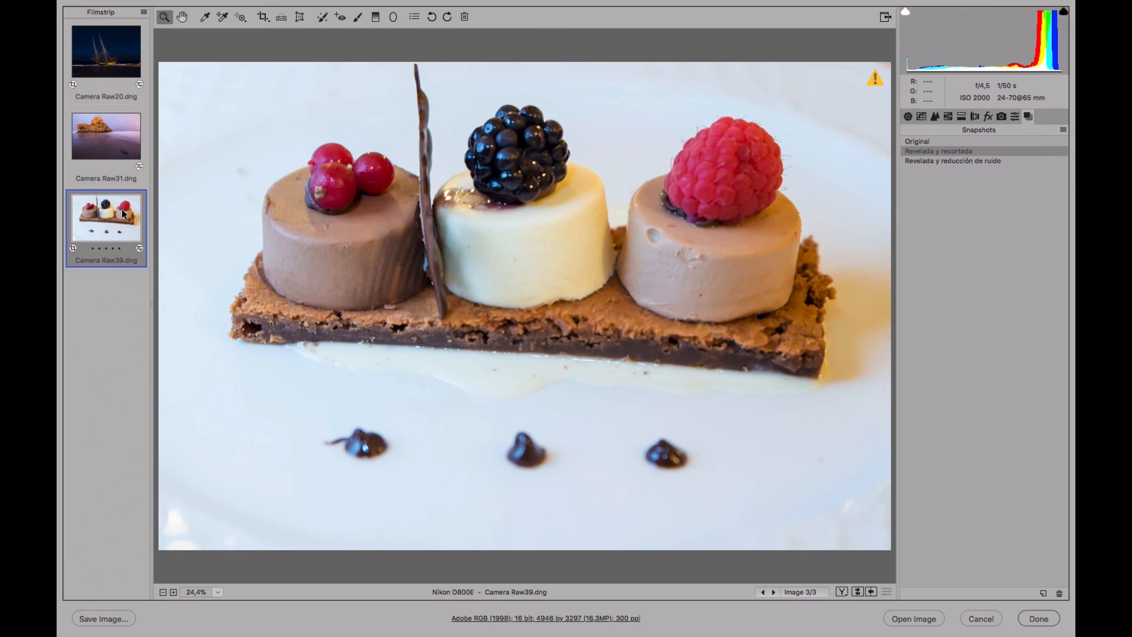
# - Return to the night ship photo and view its sharpening, noise reduction and tone curve settings
pyautogui.click(120, 70)
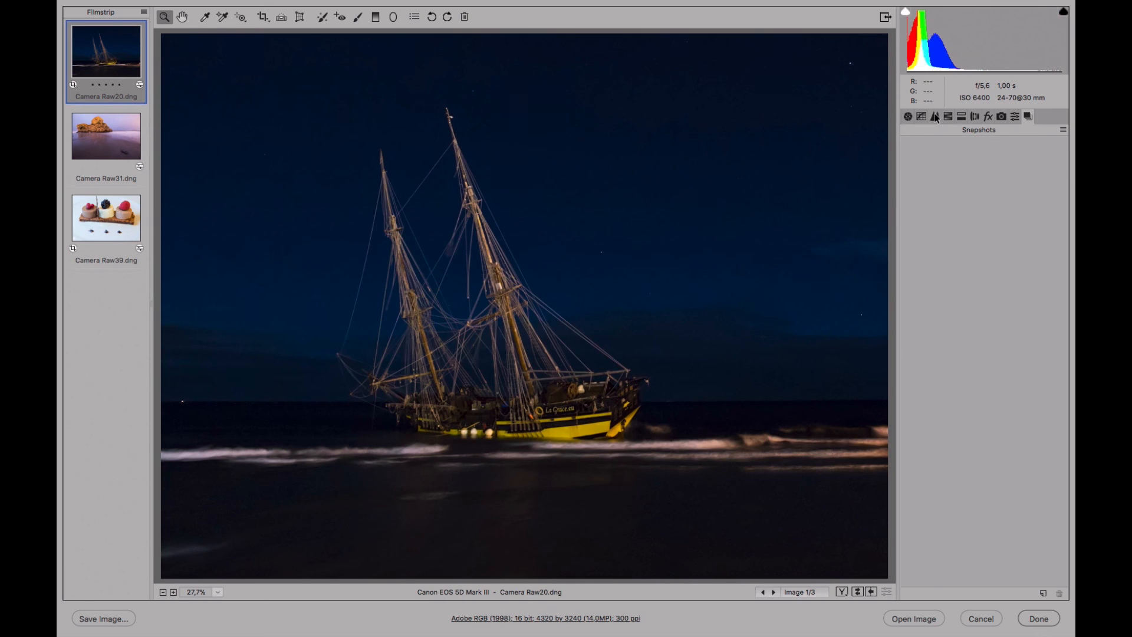
pyautogui.click(936, 117)
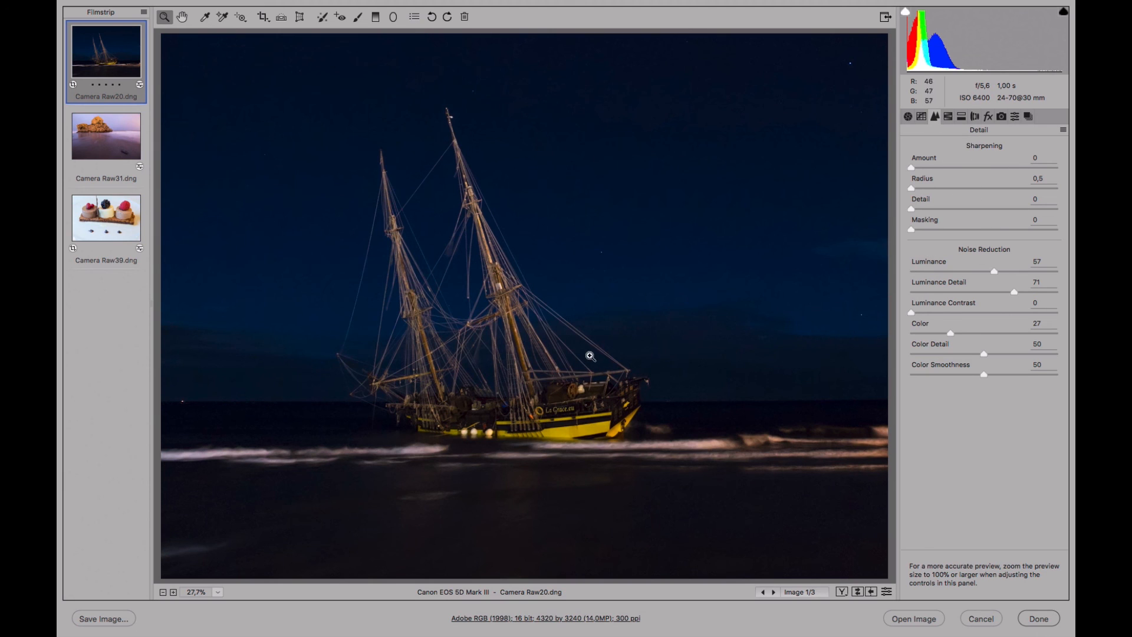
pyautogui.click(922, 117)
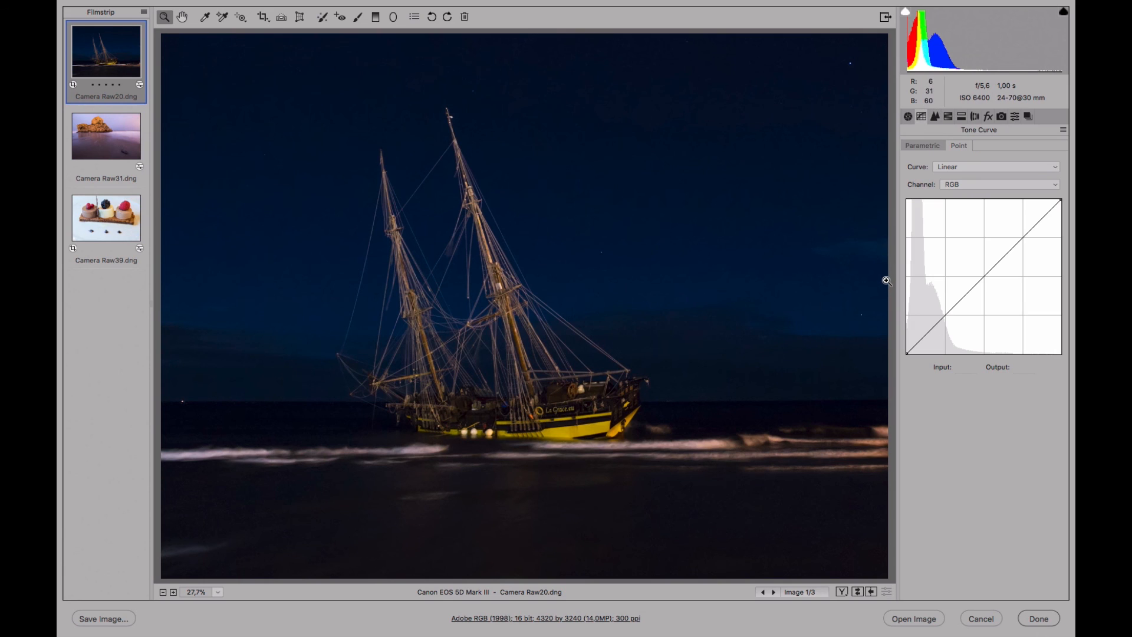